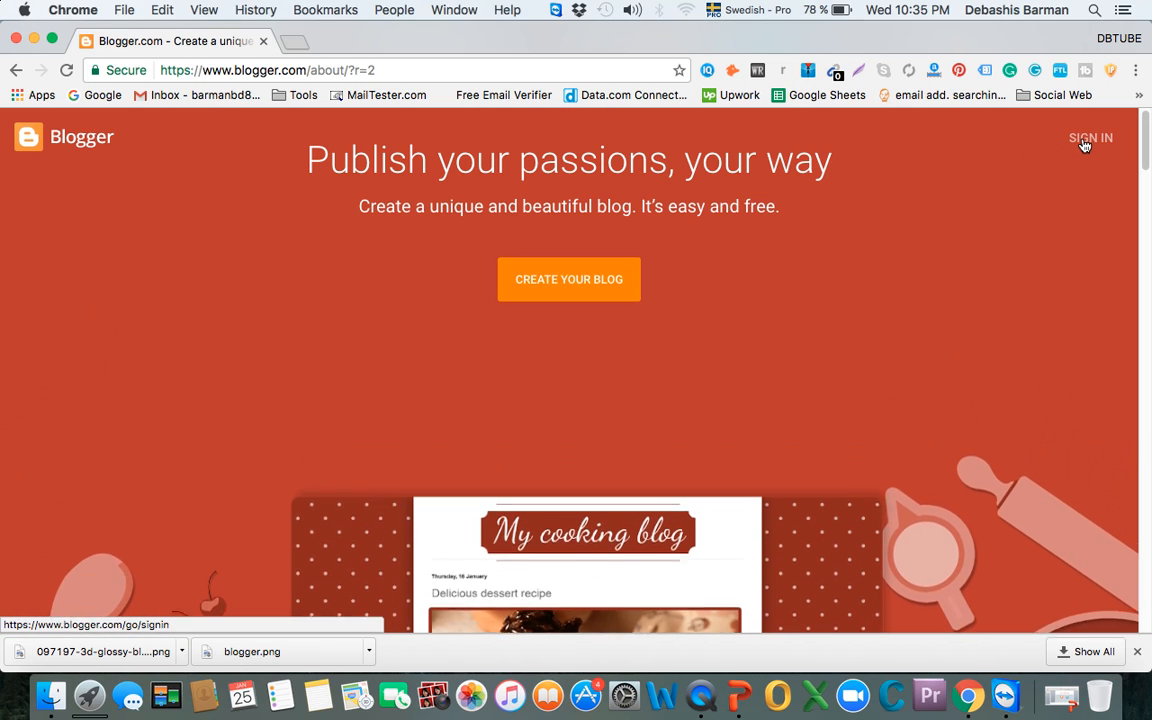
# Sign in to Blogger and continue with the existing Google+ profile as the author identity
pyautogui.click(1087, 139)
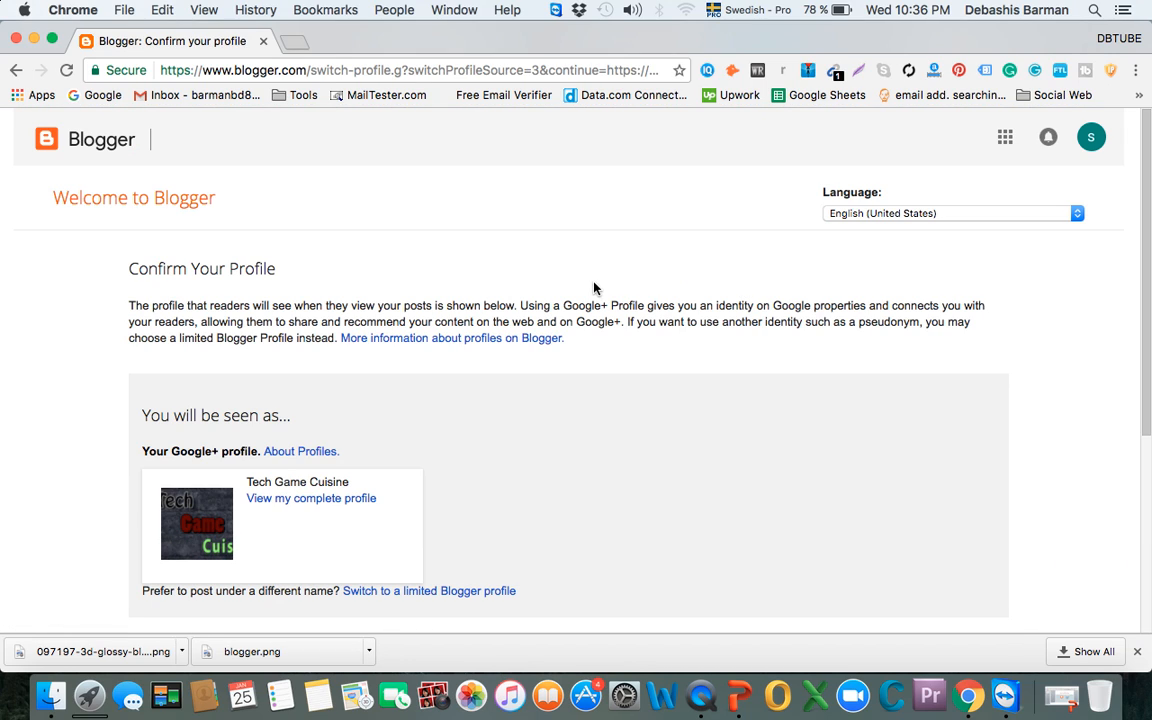
pyautogui.scroll(-5, 587, 440)
pyautogui.scroll(4, 586, 440)
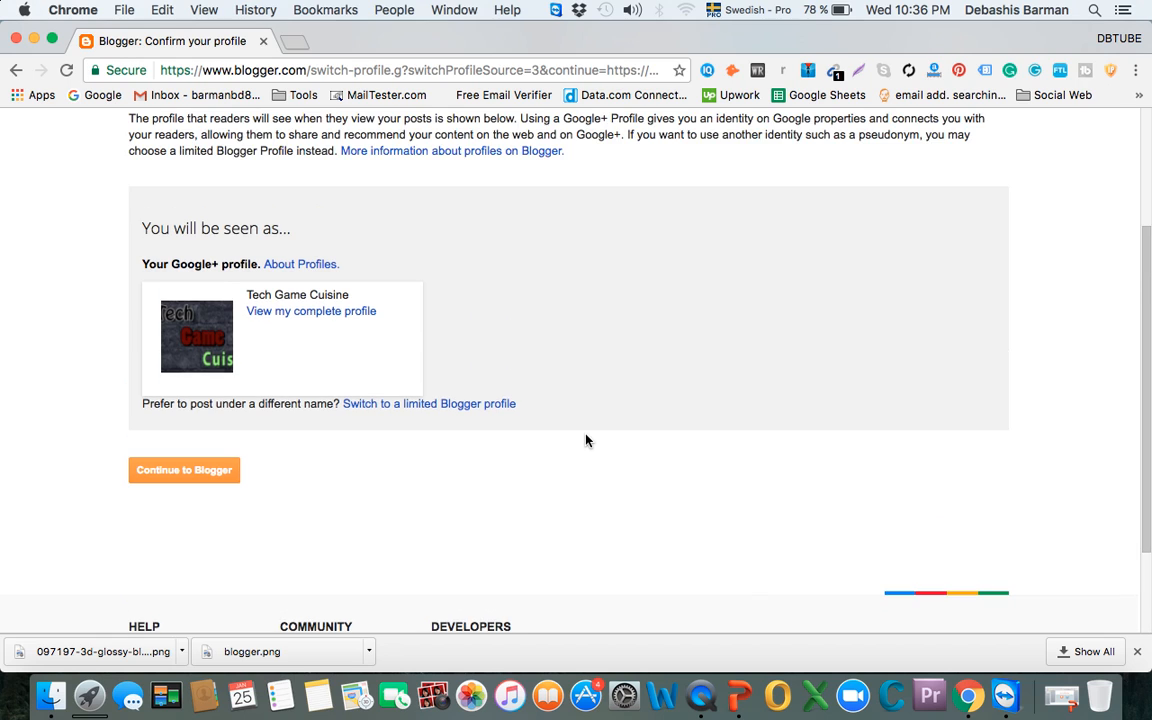
pyautogui.scroll(1, 586, 440)
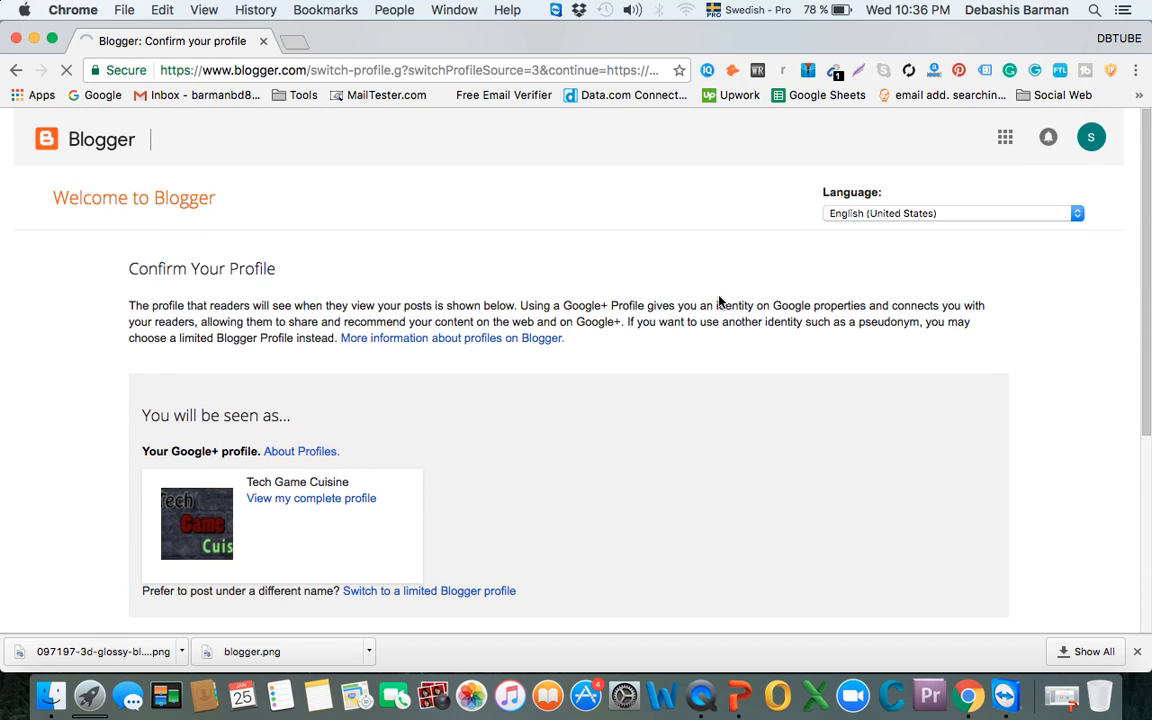
pyautogui.scroll(-3, 638, 385)
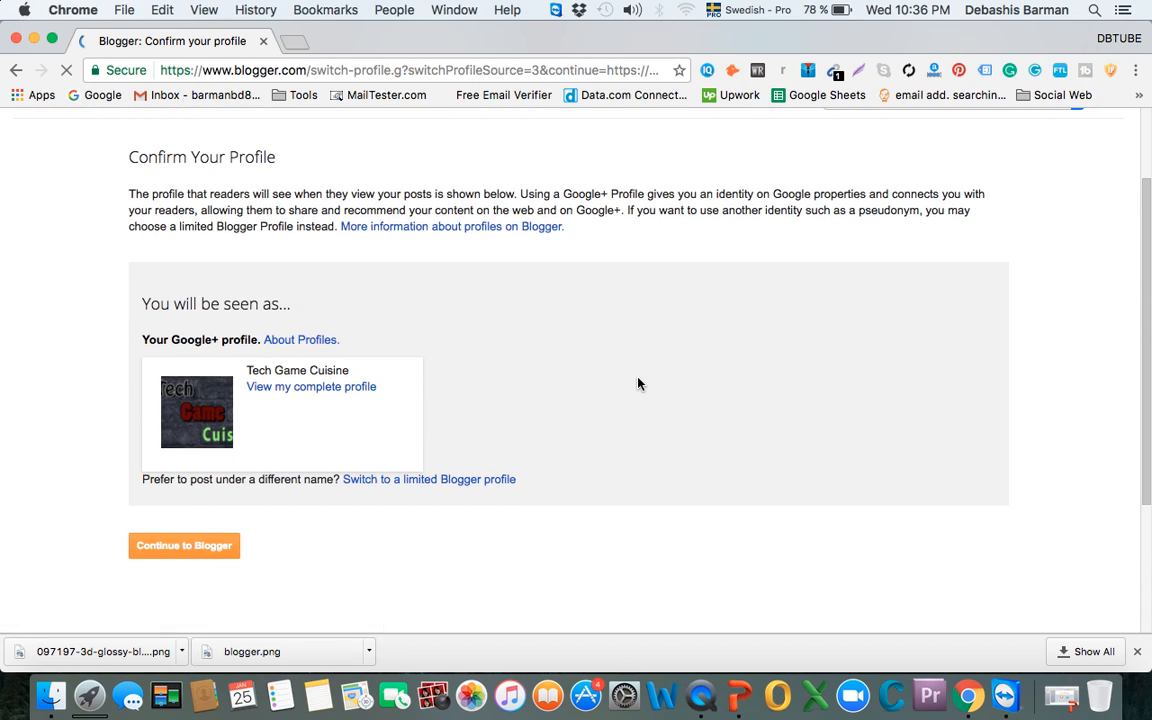
pyautogui.scroll(-1, 357, 529)
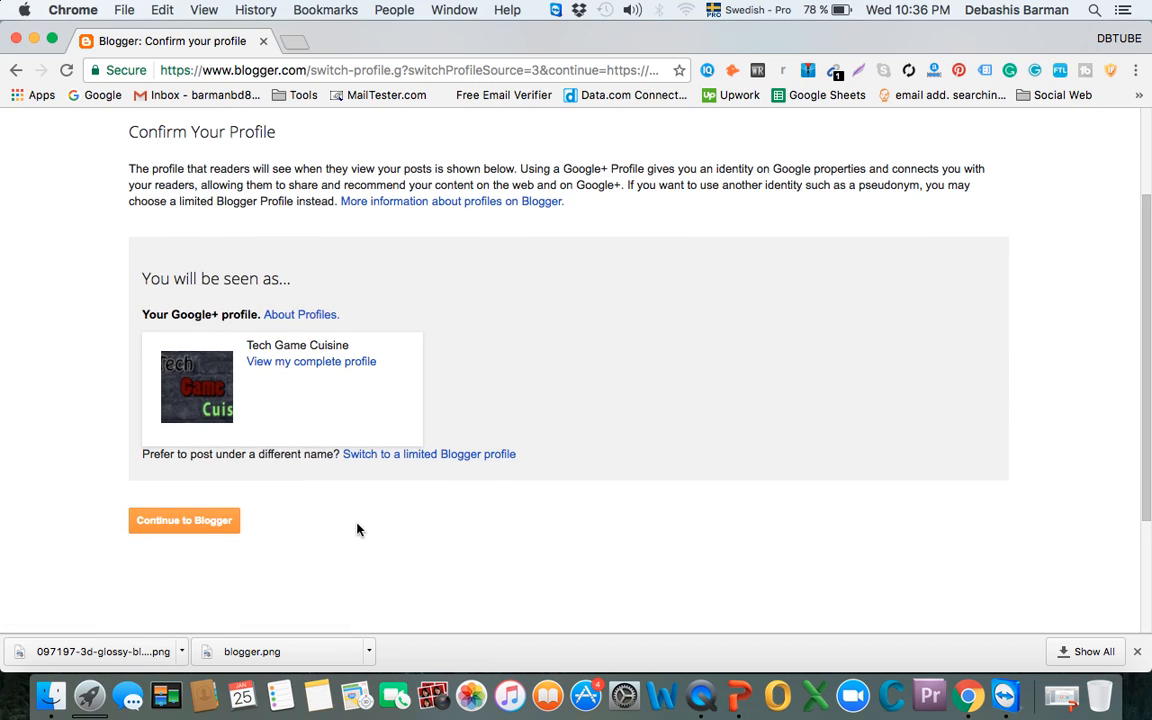
pyautogui.scroll(-2, 357, 529)
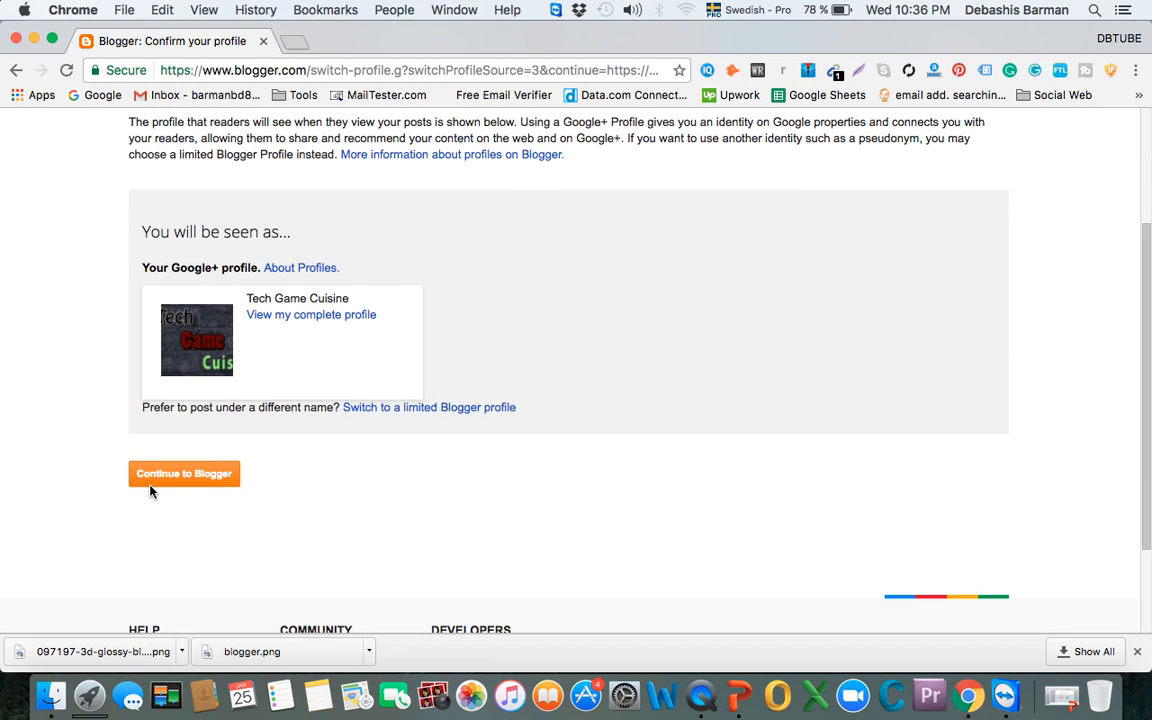
pyautogui.click(178, 476)
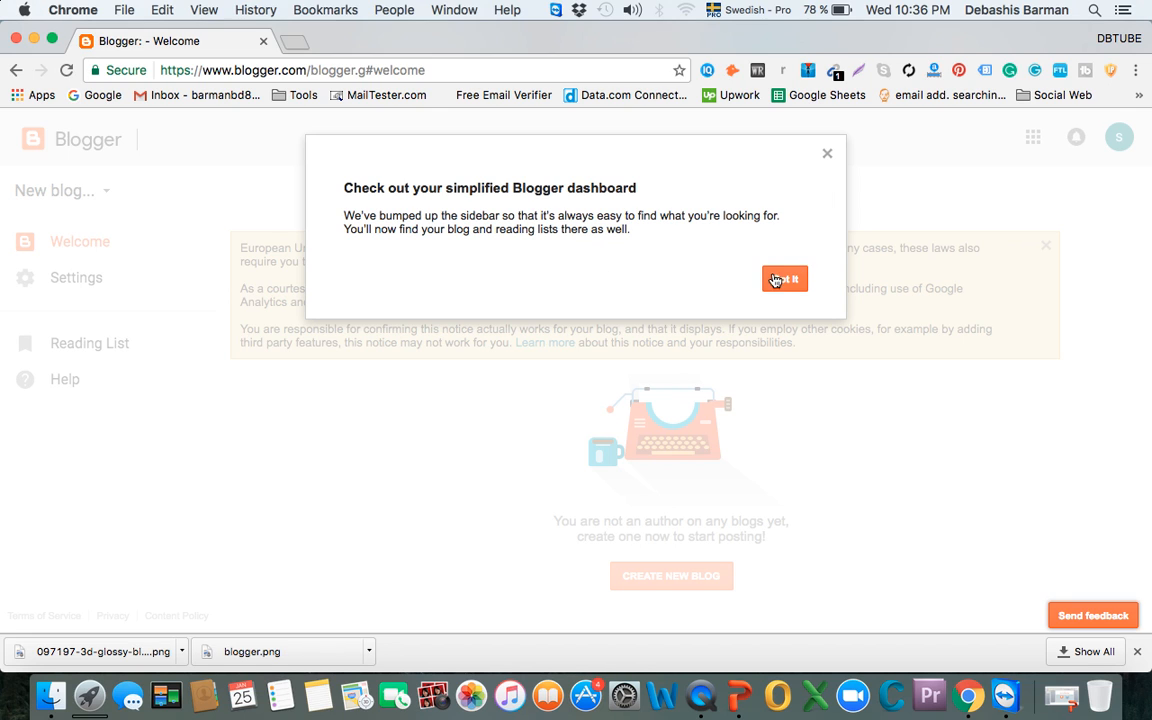
# Dismiss the dashboard introduction messages and open the form for creating a new blog
pyautogui.click(782, 278)
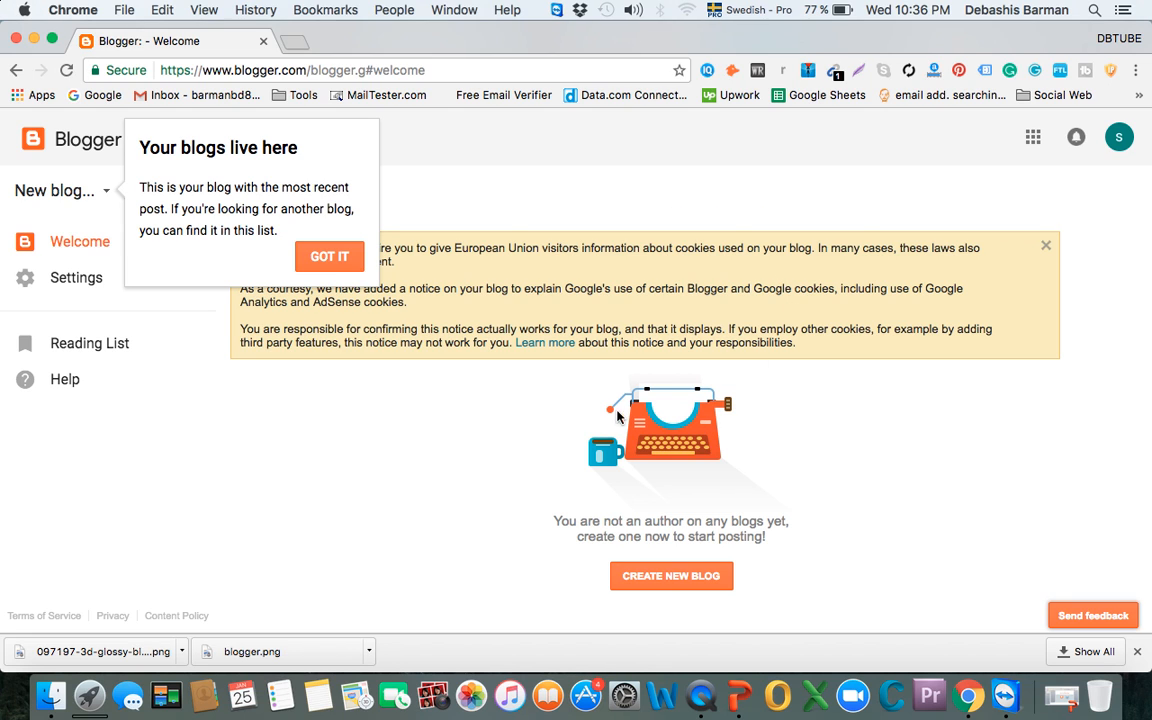
pyautogui.click(306, 238)
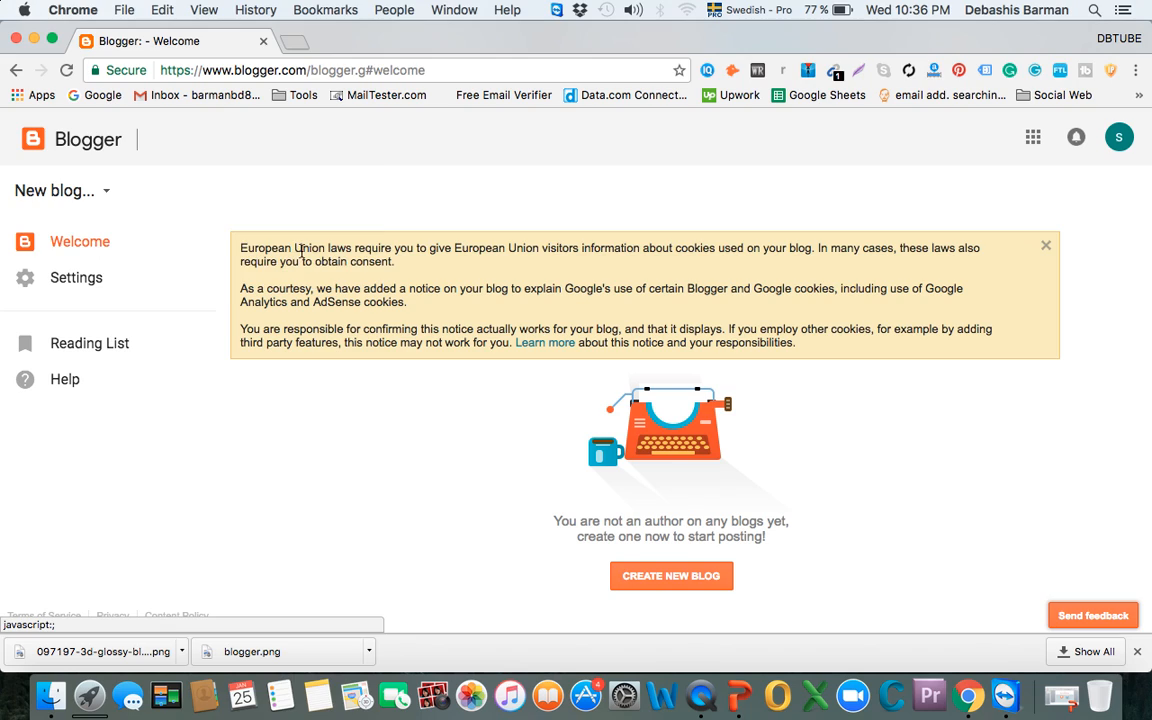
pyautogui.click(104, 192)
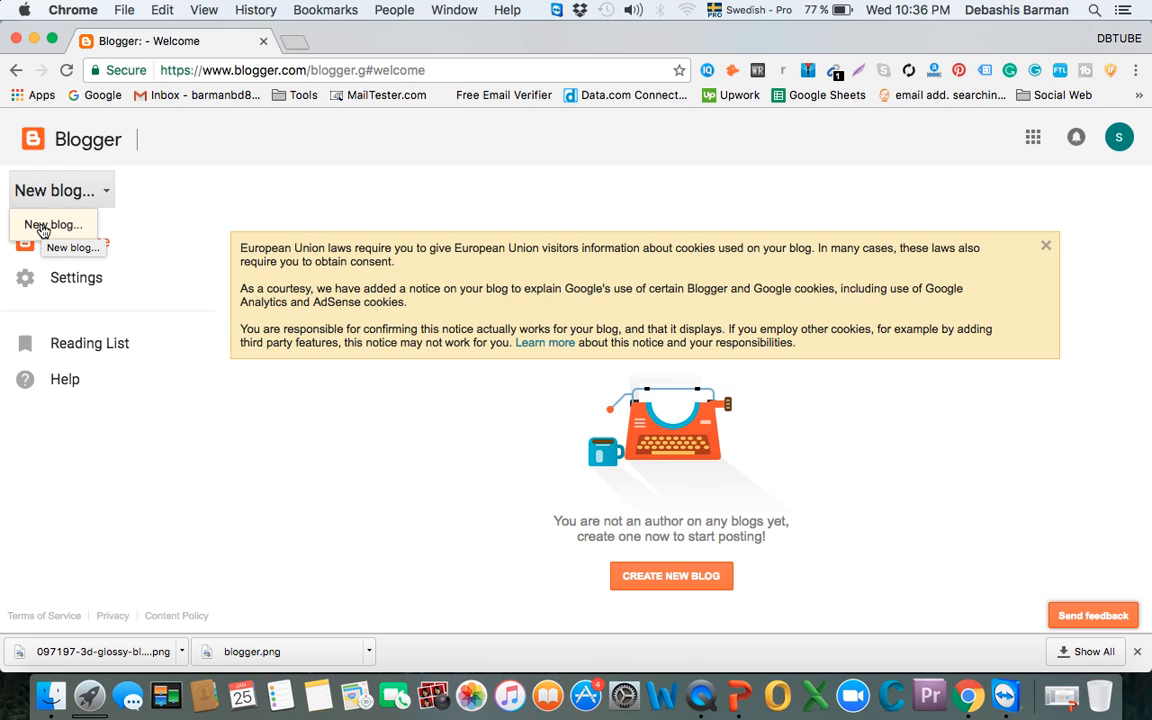
pyautogui.click(42, 226)
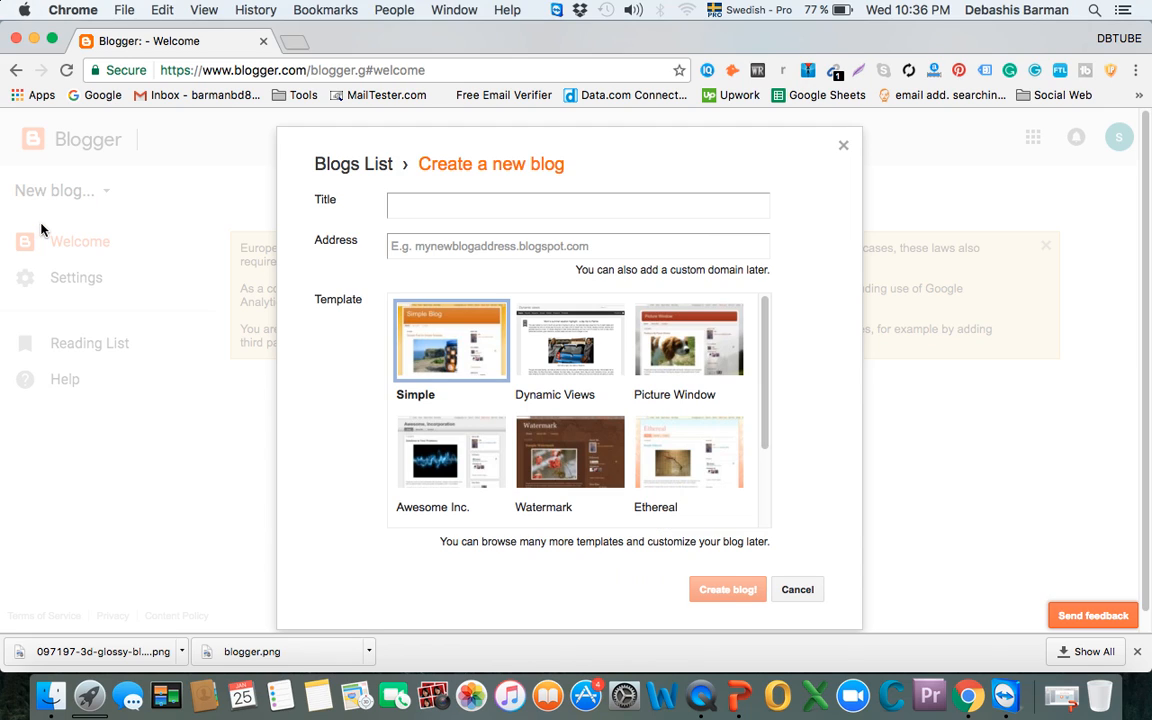
# Title the new blog "Tech Game Cuisine" and give it the address techgamecuisine.blogspot.com
pyautogui.click(488, 211)
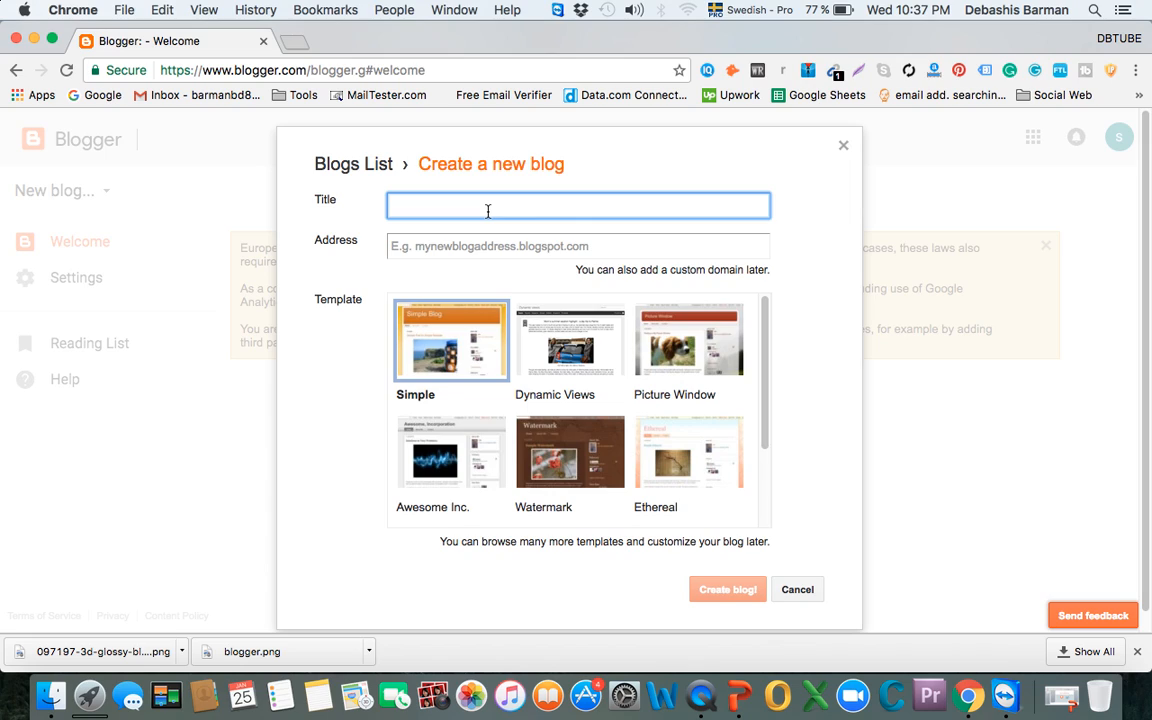
pyautogui.write('Tech Game Cuisine')
pyautogui.click(418, 245)
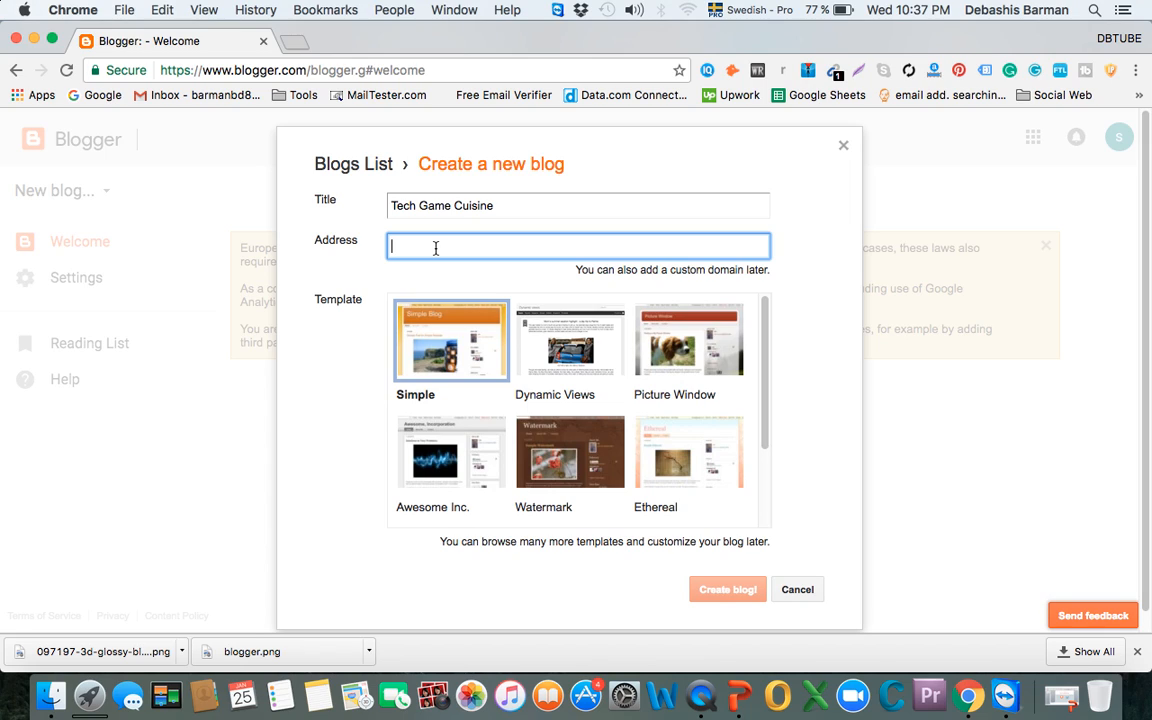
pyautogui.write('te')
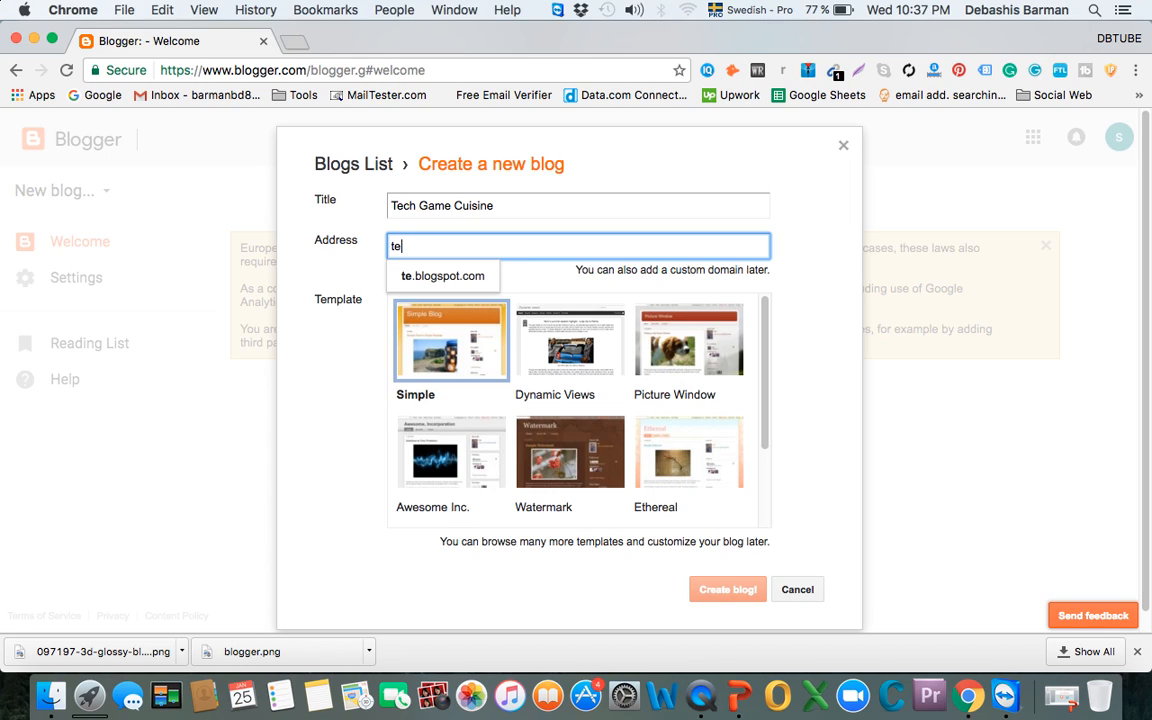
pyautogui.write('ch')
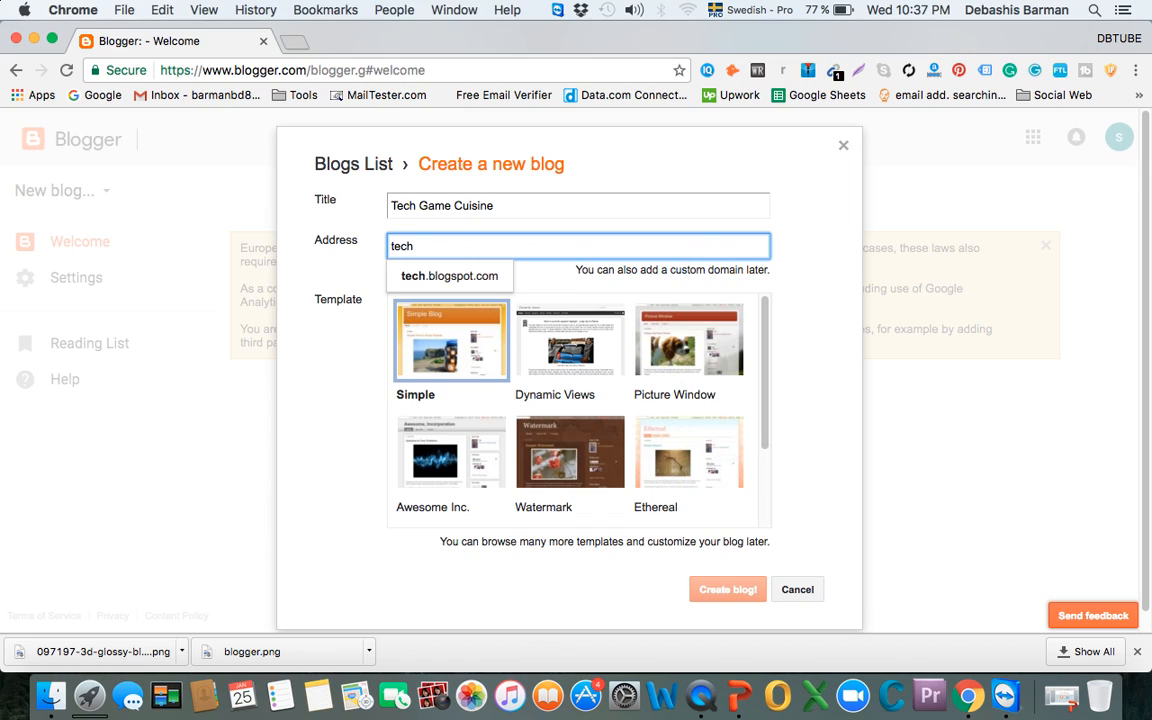
pyautogui.write('game')
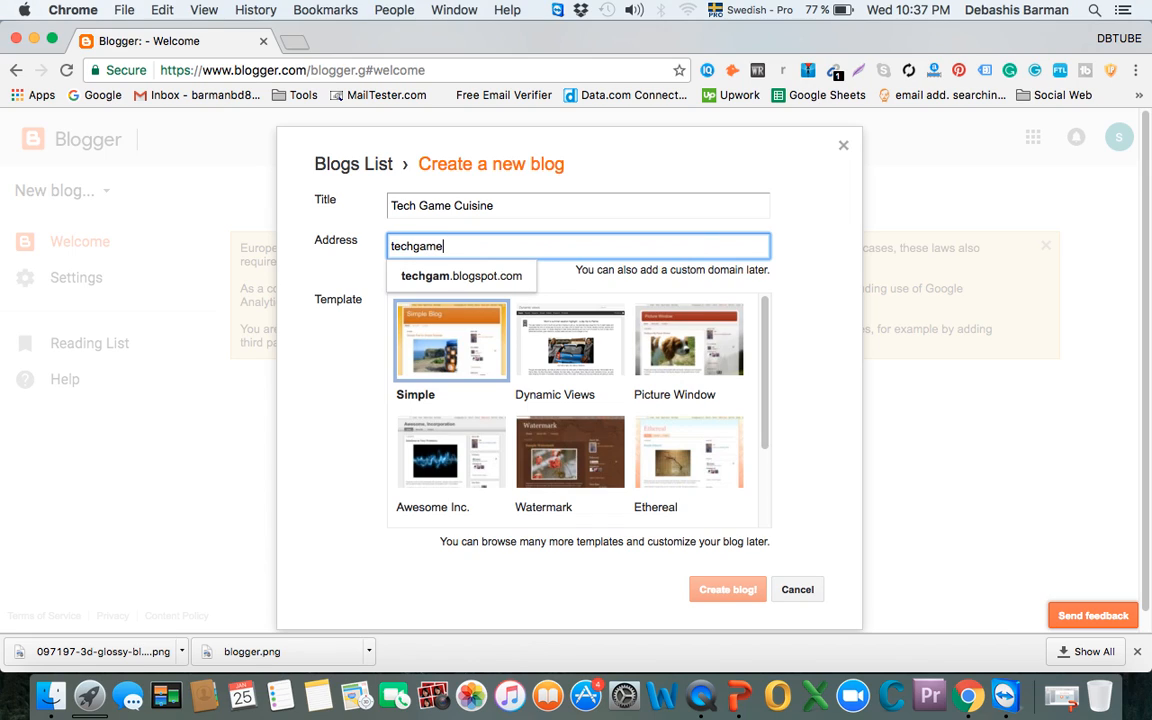
pyautogui.write('cu')
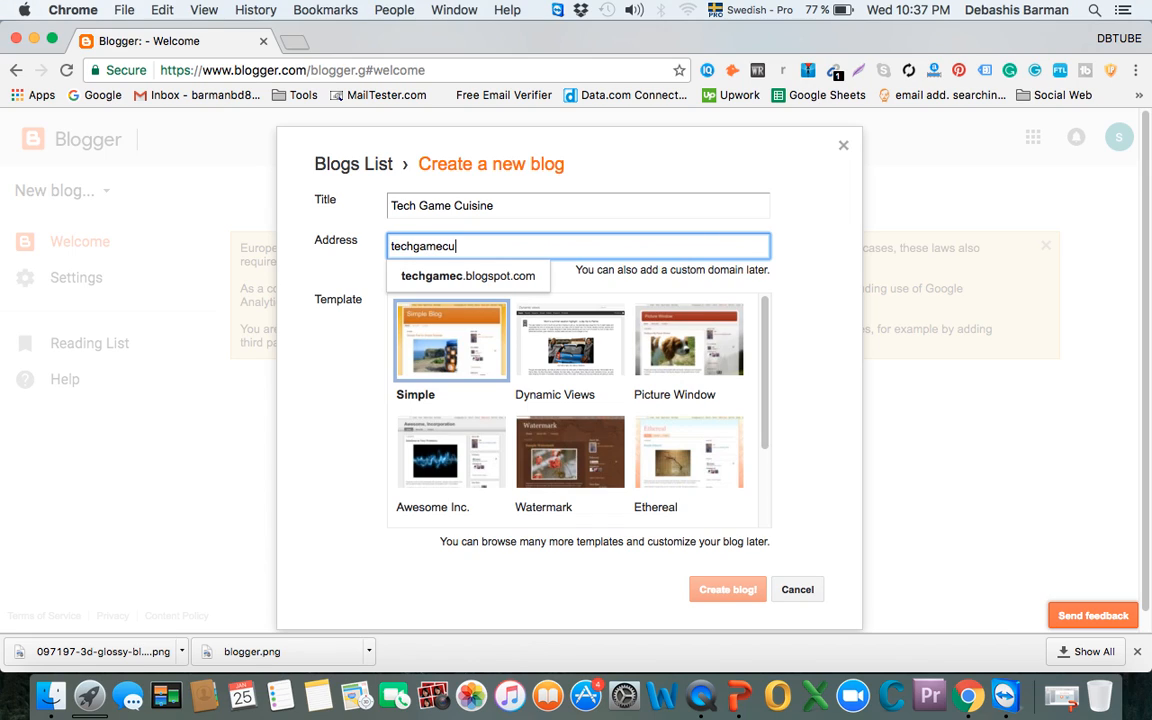
pyautogui.write('isine')
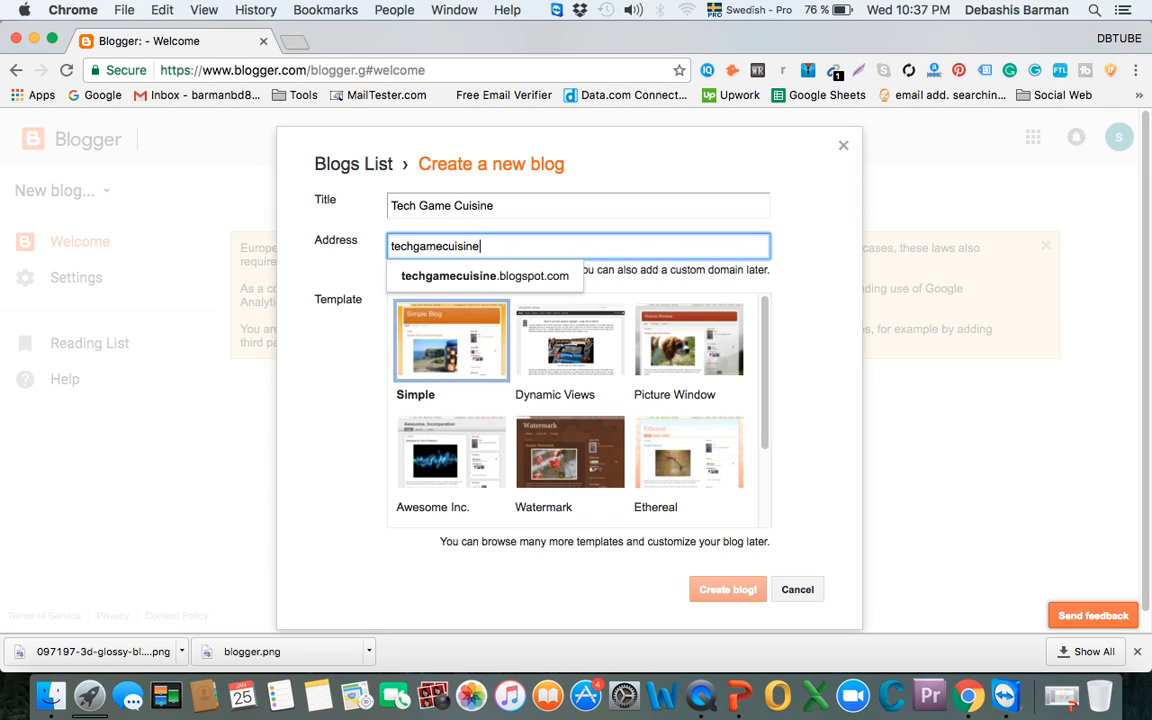
pyautogui.press('super+a')
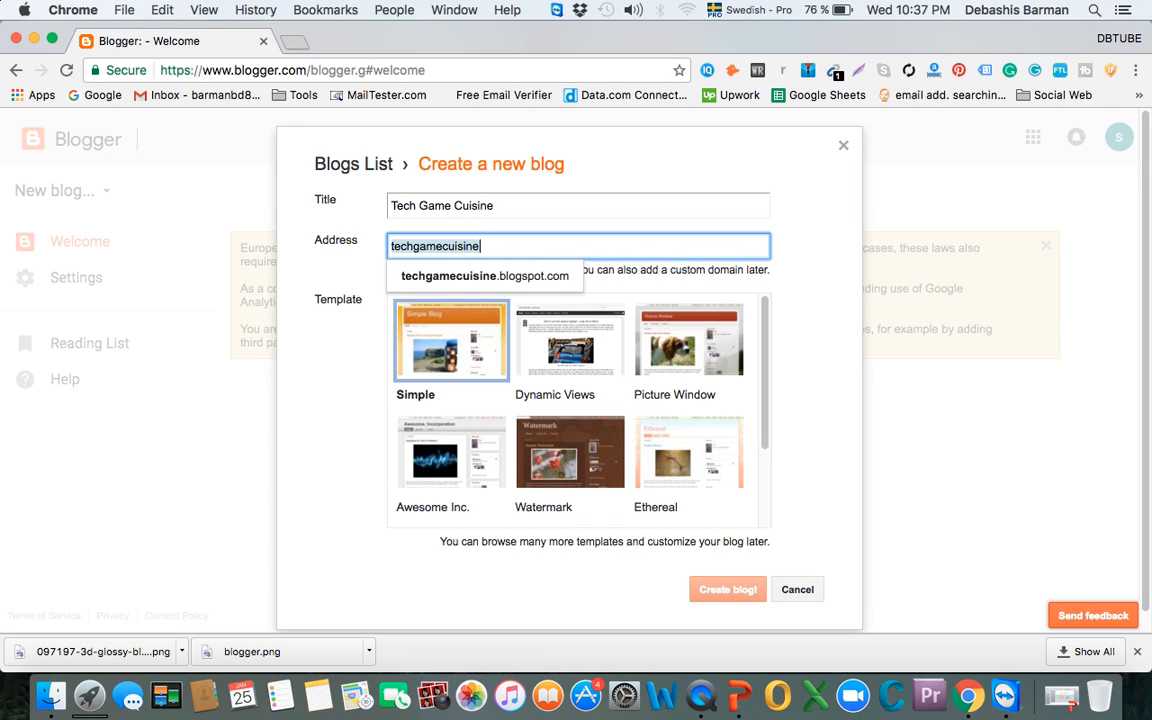
pyautogui.click(507, 284)
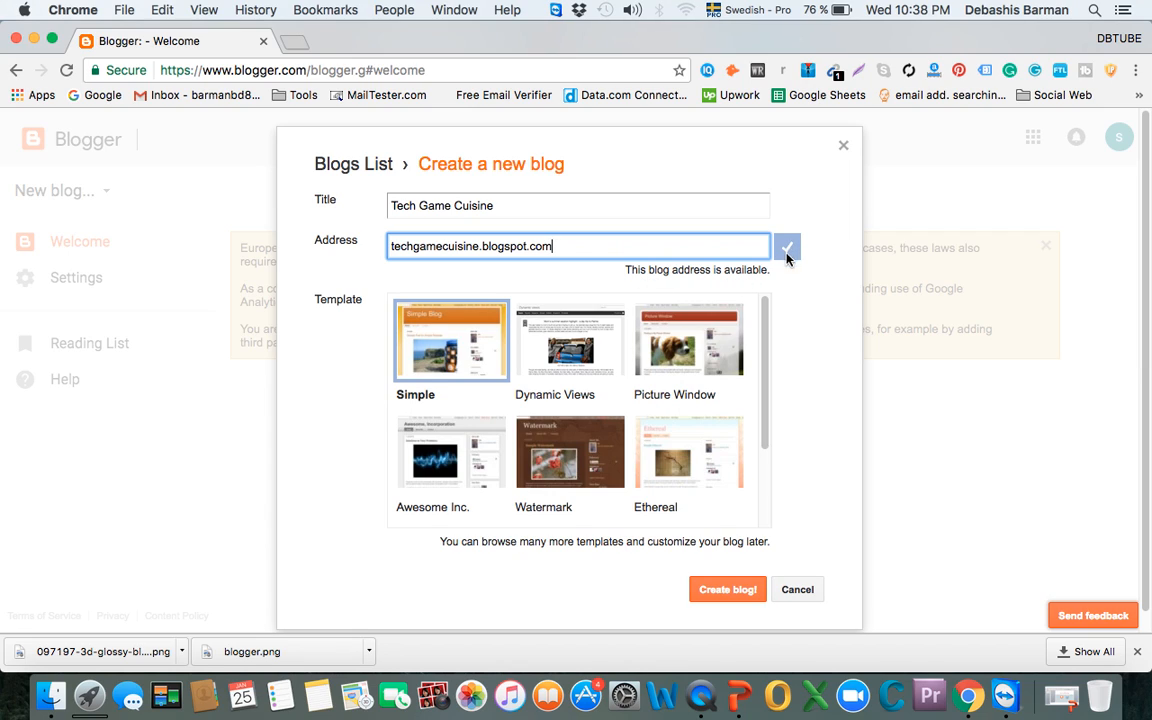
# Look through the available templates, choose the Simple template and create the blog
pyautogui.scroll(-1, 790, 337)
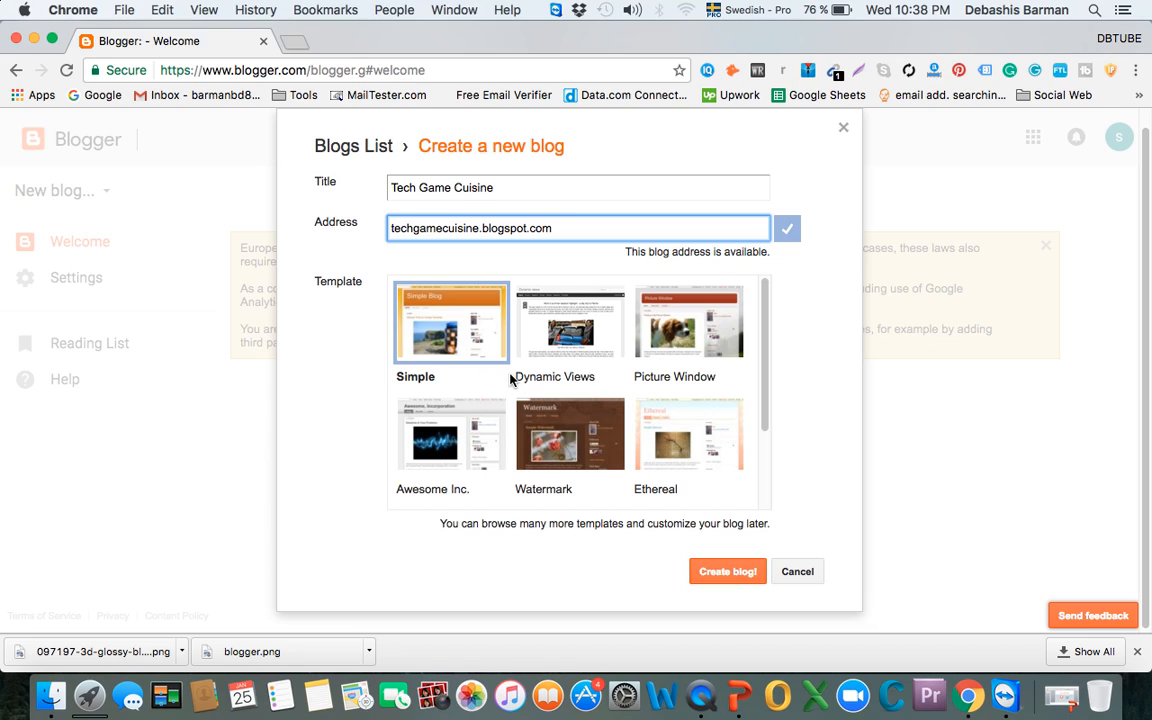
pyautogui.scroll(-5, 492, 390)
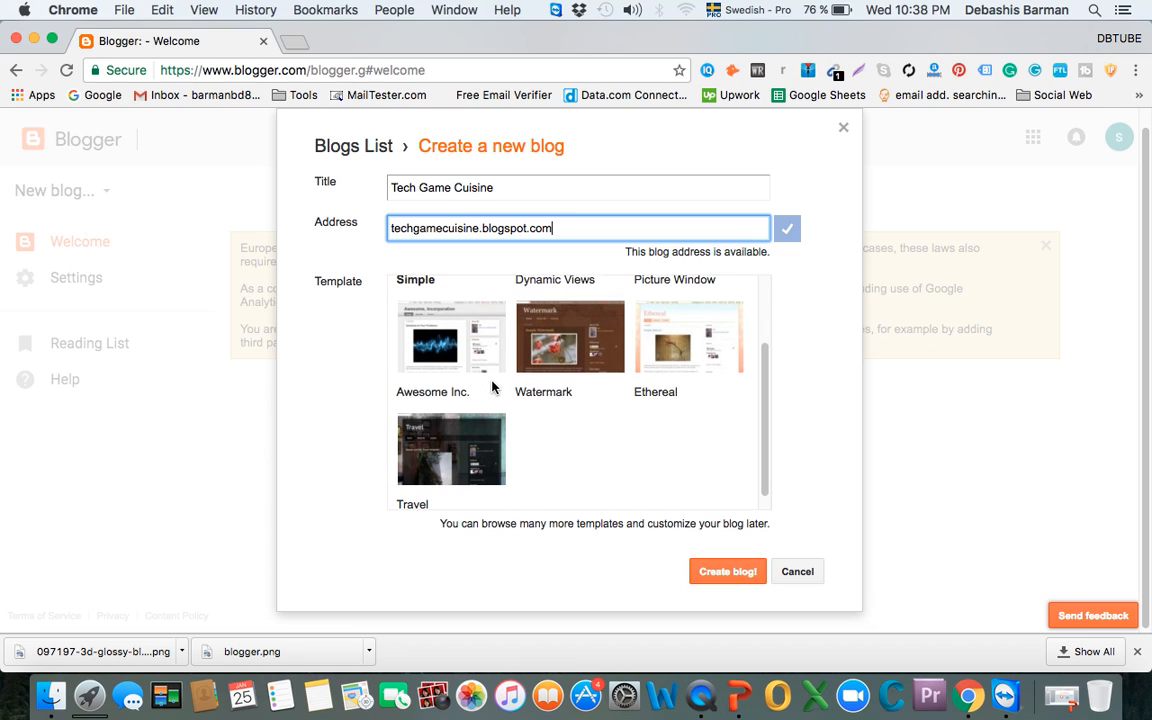
pyautogui.scroll(5, 523, 395)
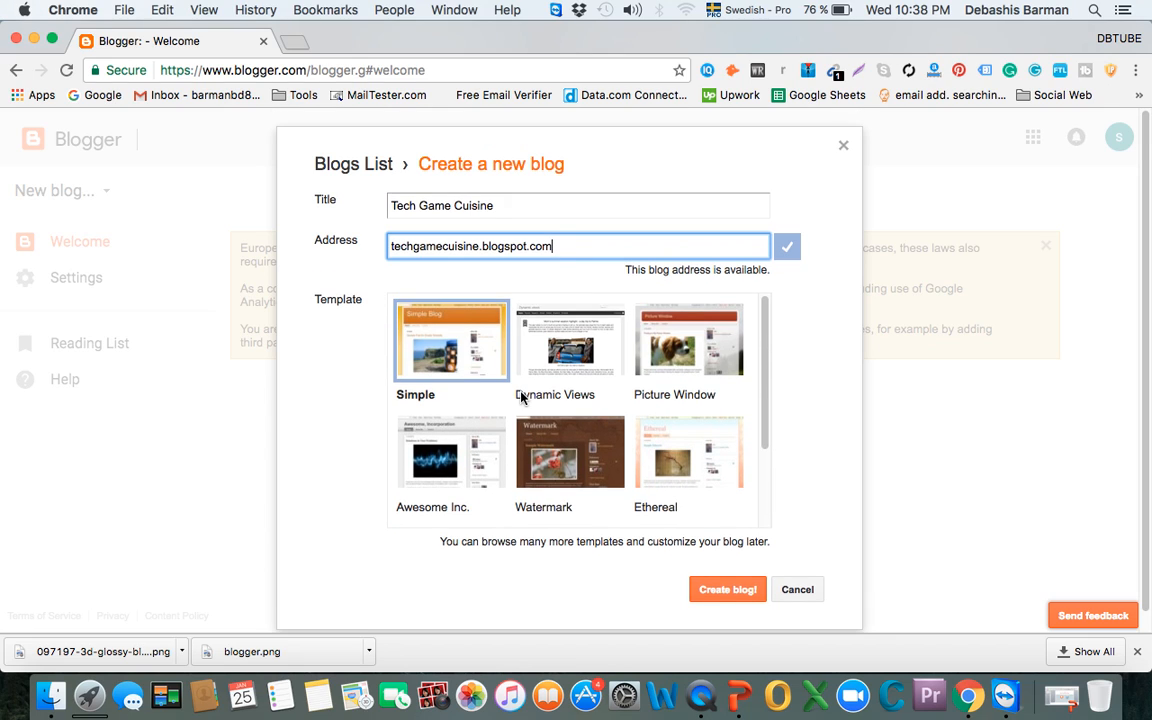
pyautogui.click(440, 347)
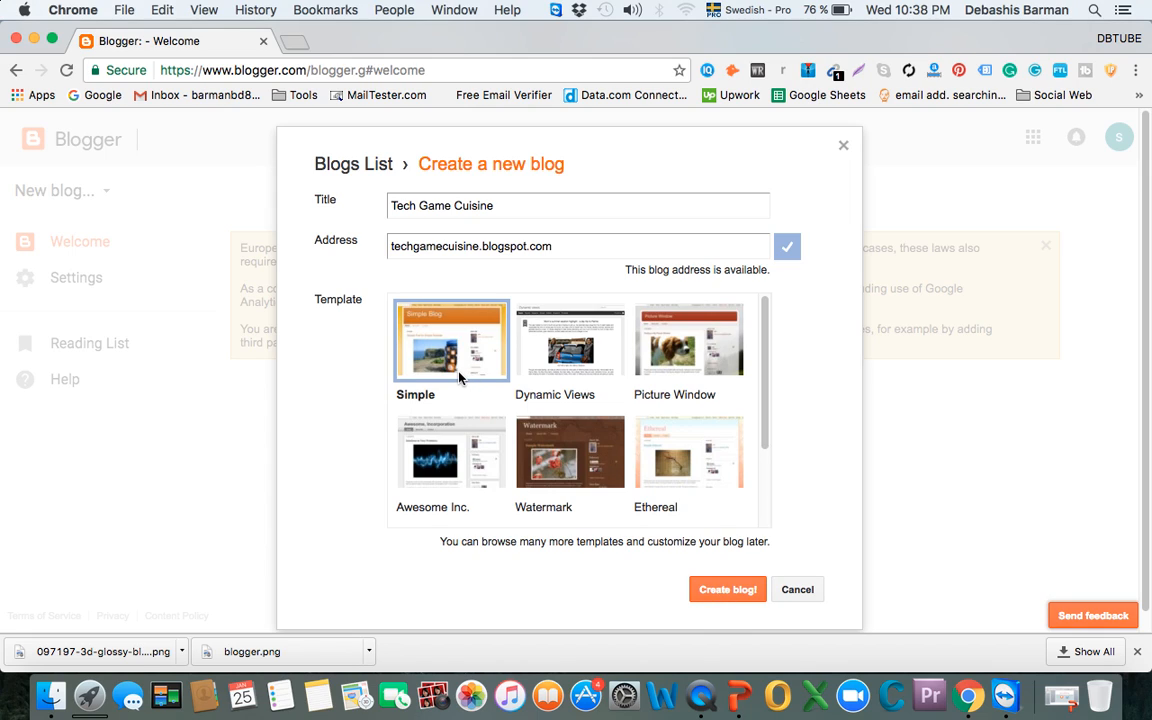
pyautogui.click(719, 594)
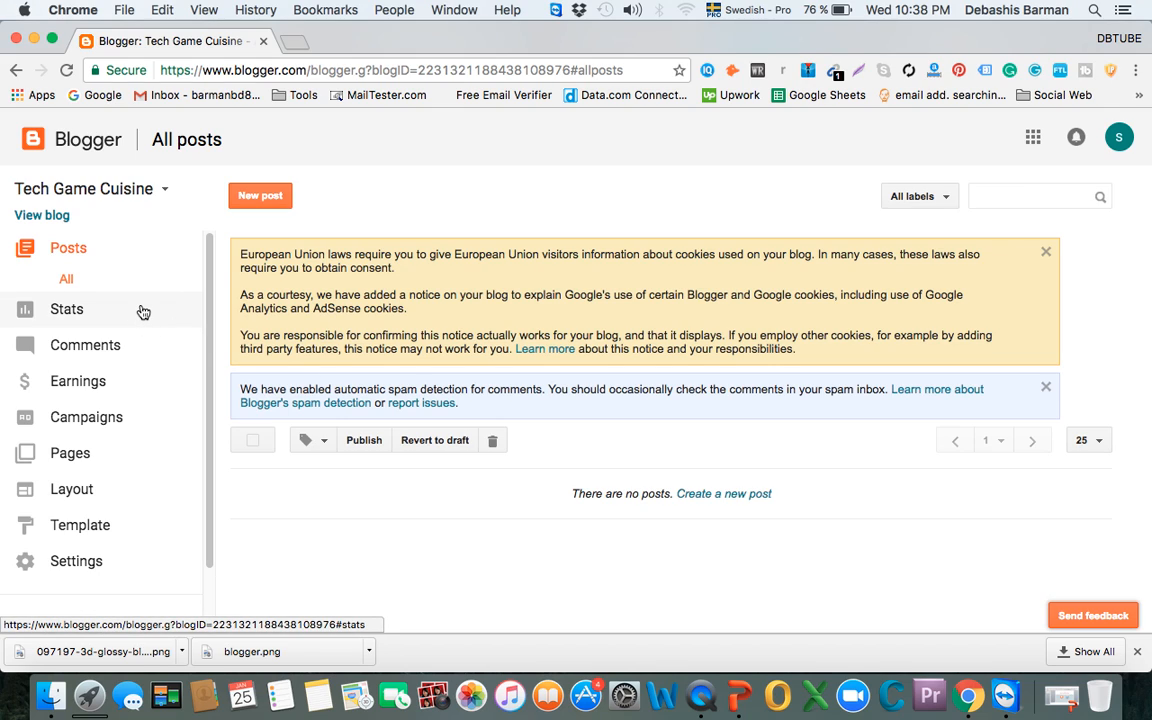
# Dismiss the European Union cookie notice and the comment spam detection notice above the post list
pyautogui.click(1045, 252)
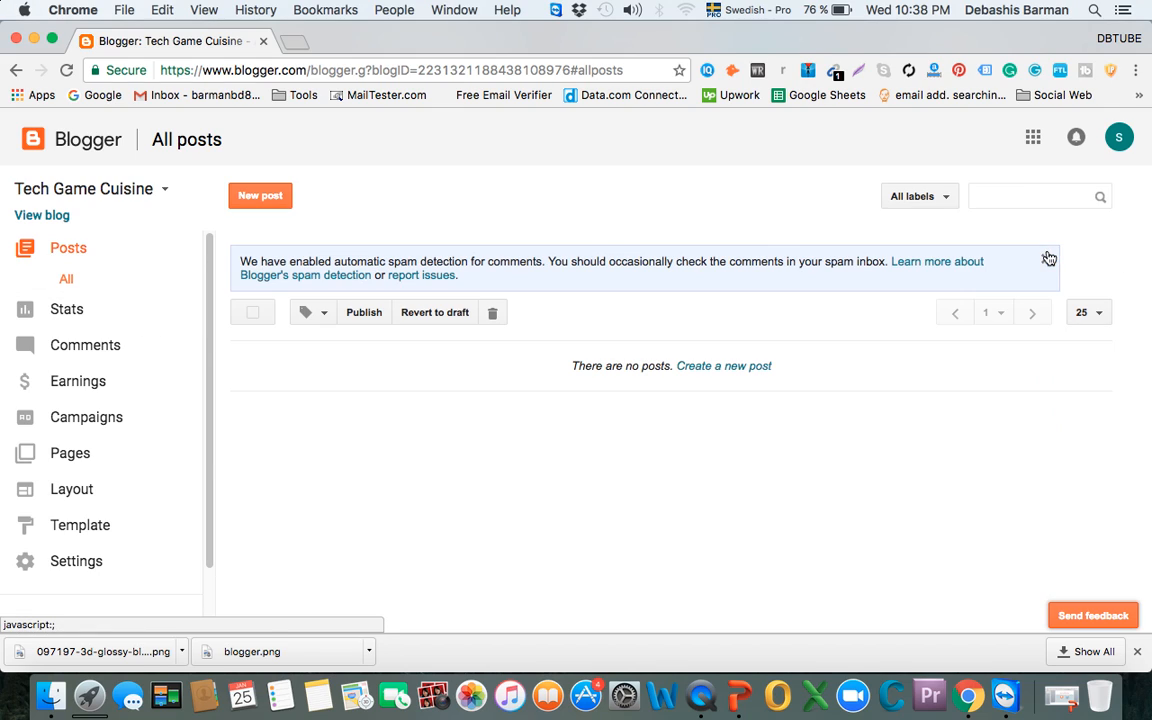
pyautogui.click(65, 255)
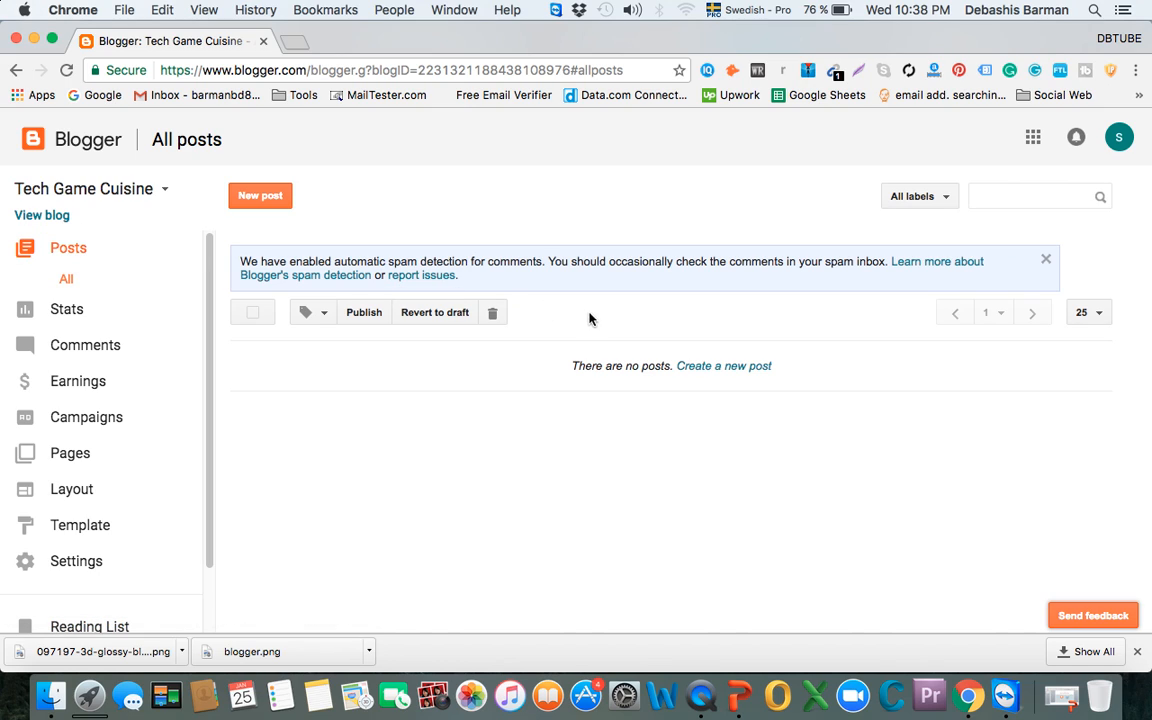
pyautogui.click(1045, 260)
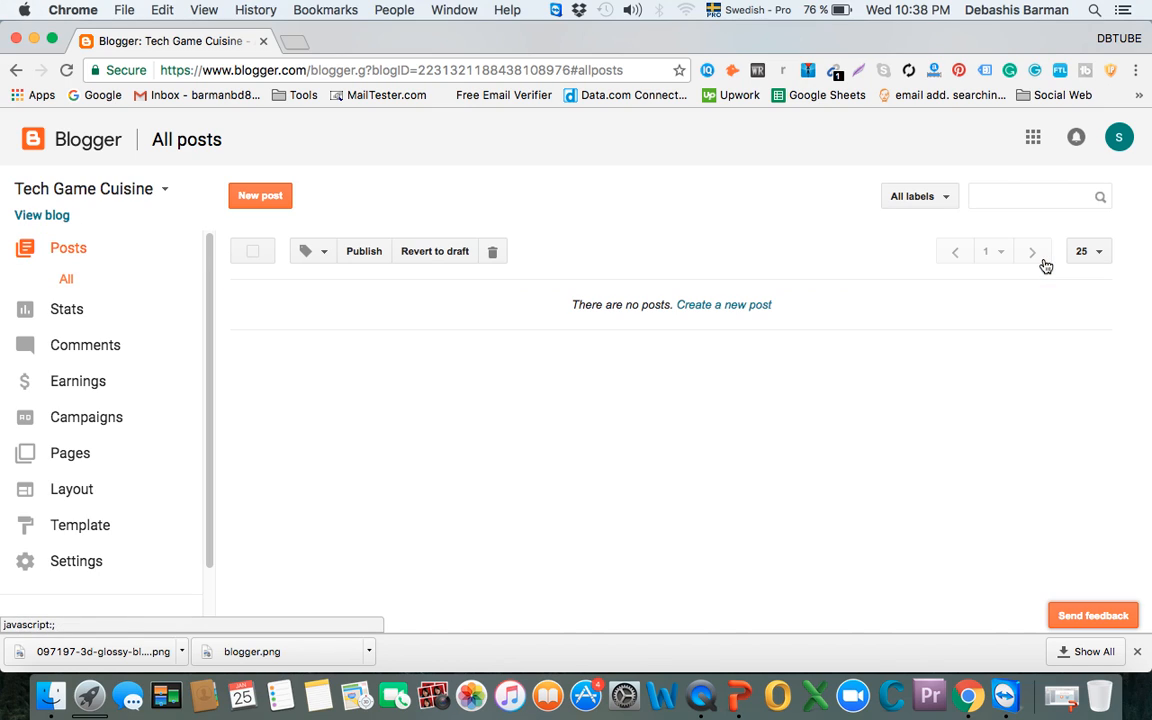
# Examine the blog's statistics pages for overview, posts, traffic sources and audience
pyautogui.click(66, 311)
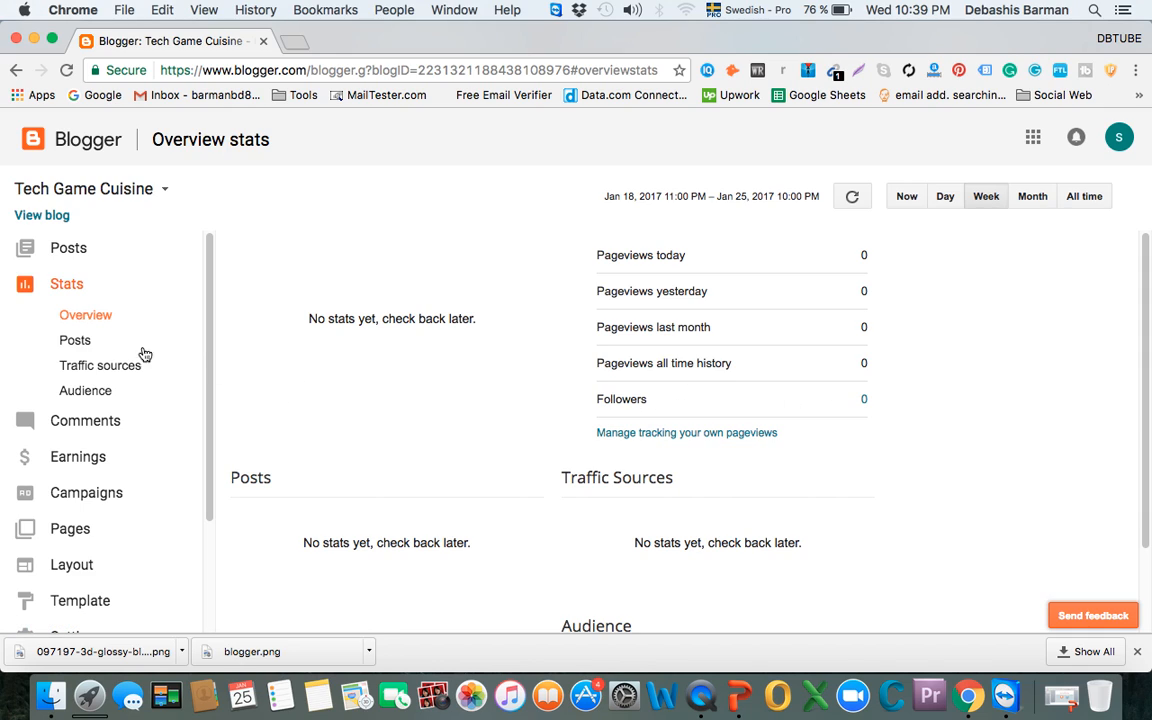
pyautogui.click(80, 341)
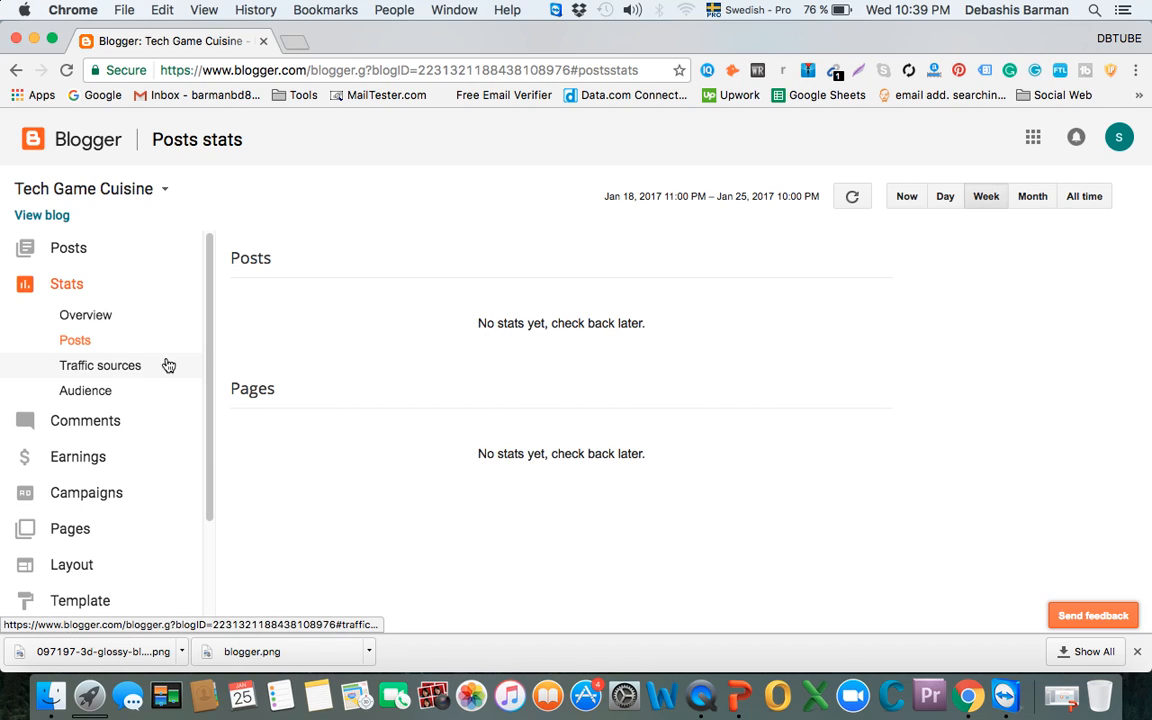
pyautogui.click(101, 369)
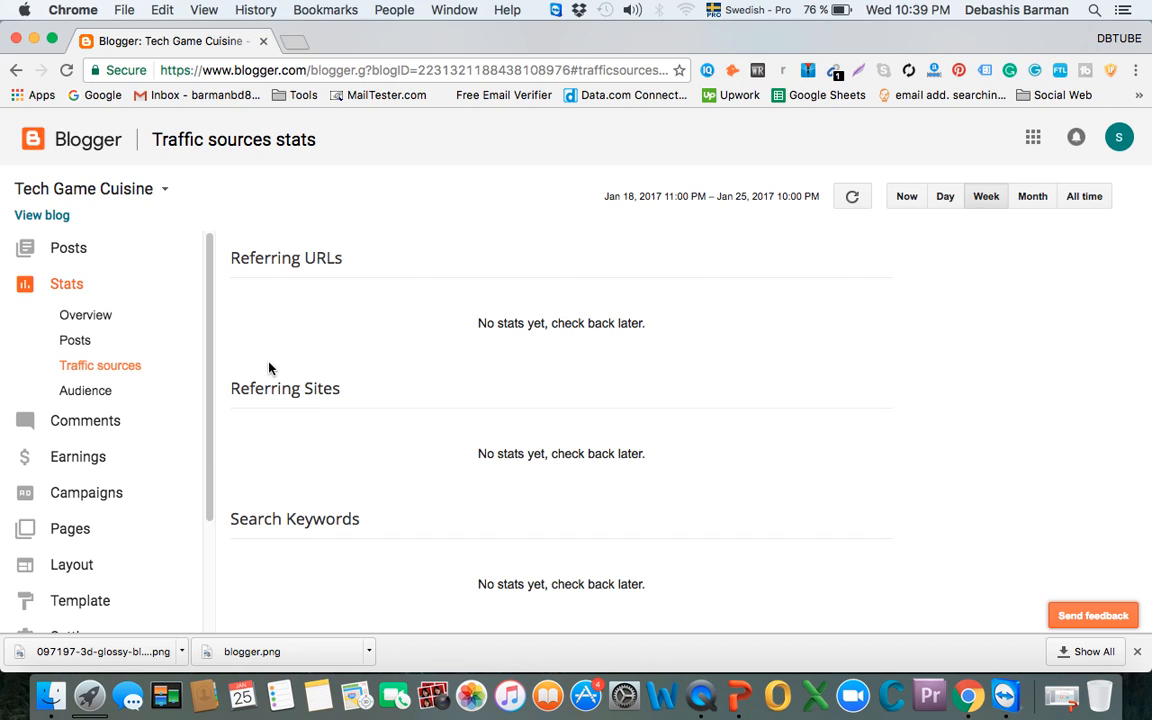
pyautogui.click(86, 391)
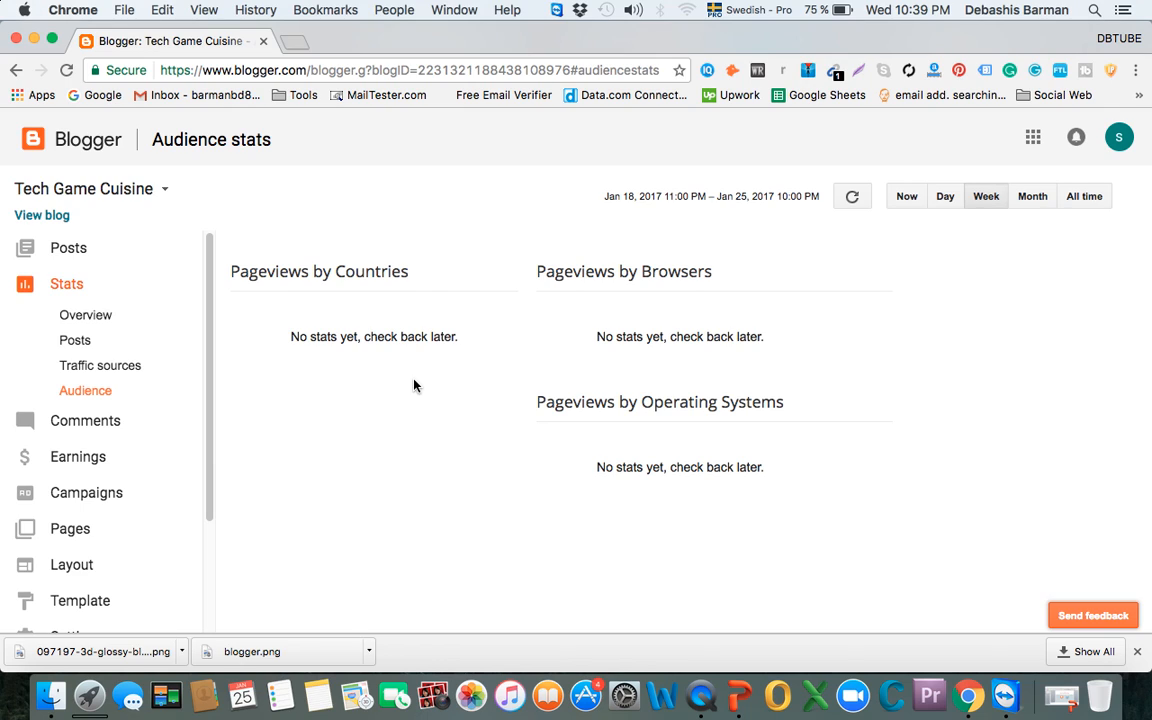
# Start a new post from the blog's post list and title it "Tech Tutorial"
pyautogui.click(75, 250)
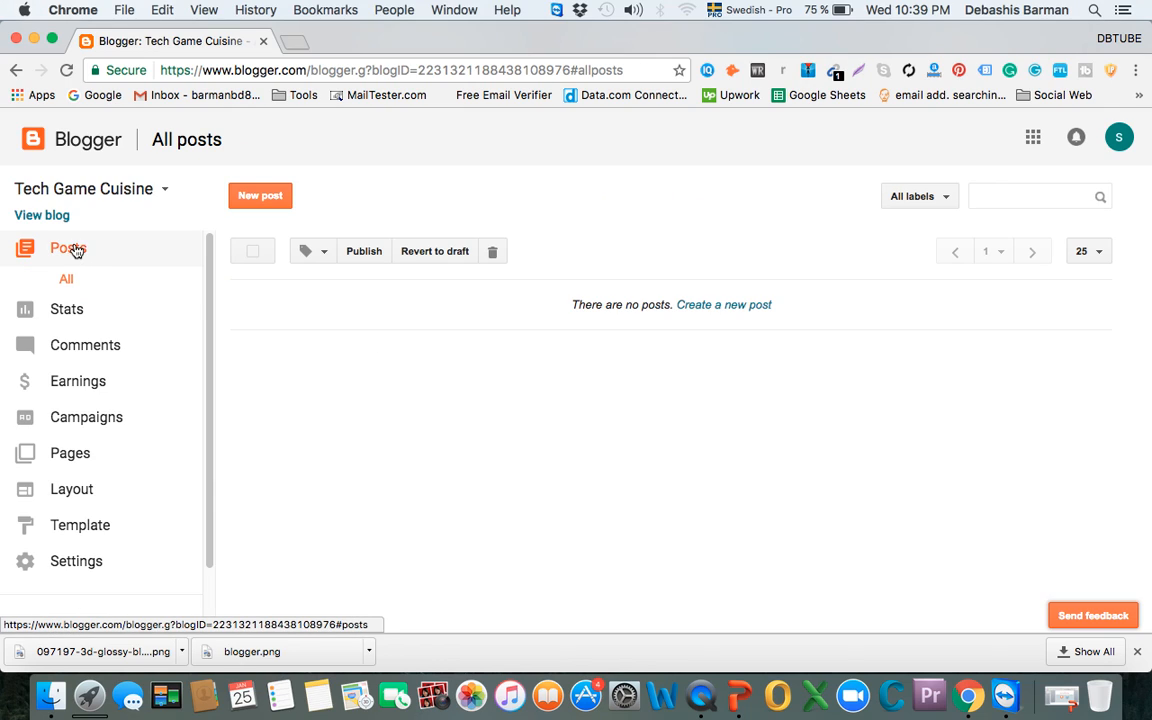
pyautogui.click(255, 195)
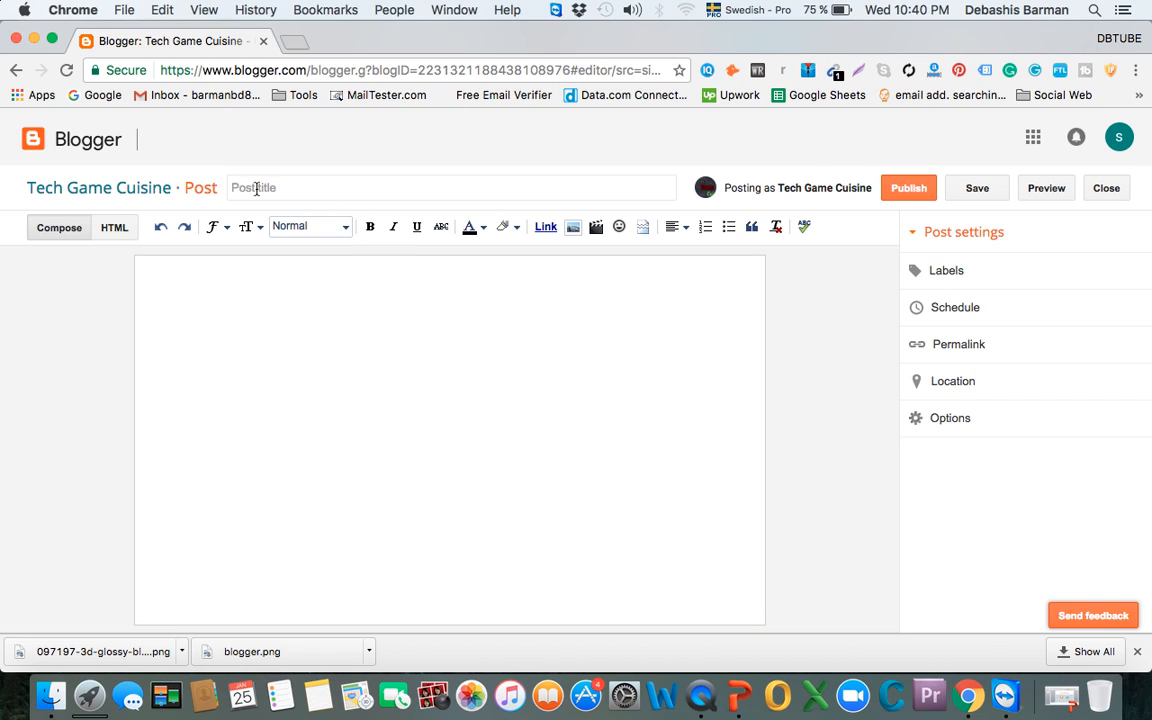
pyautogui.click(337, 190)
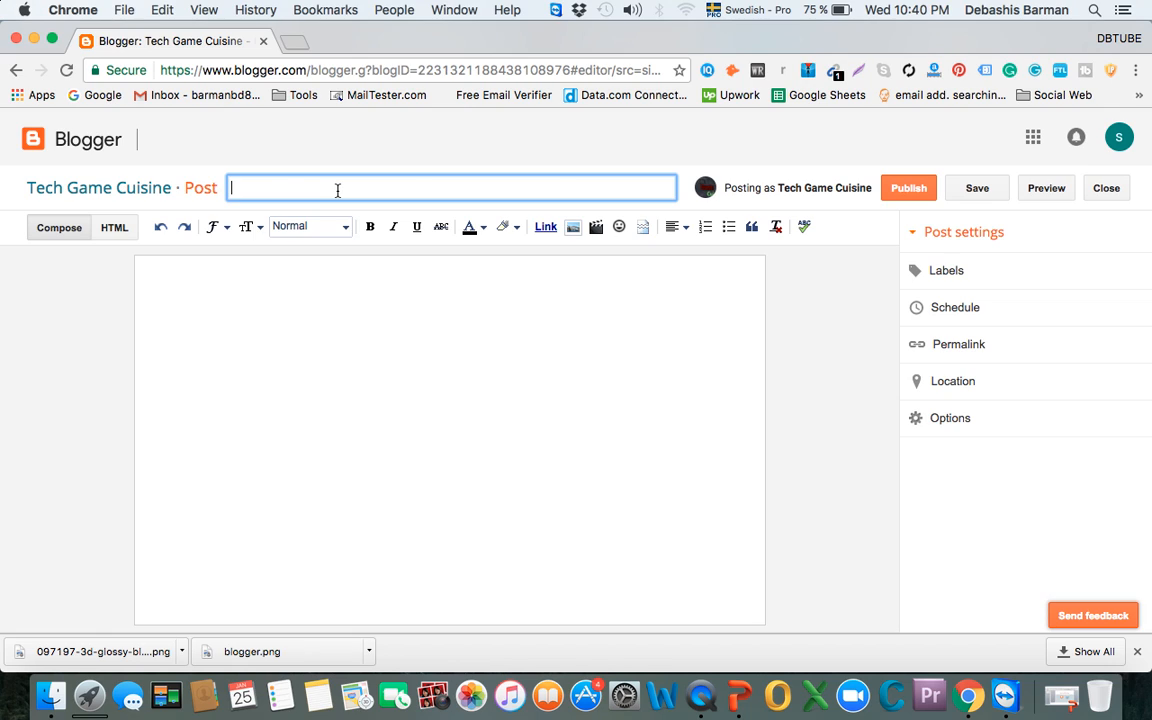
pyautogui.write('Tech Tutorial')
pyautogui.click(262, 307)
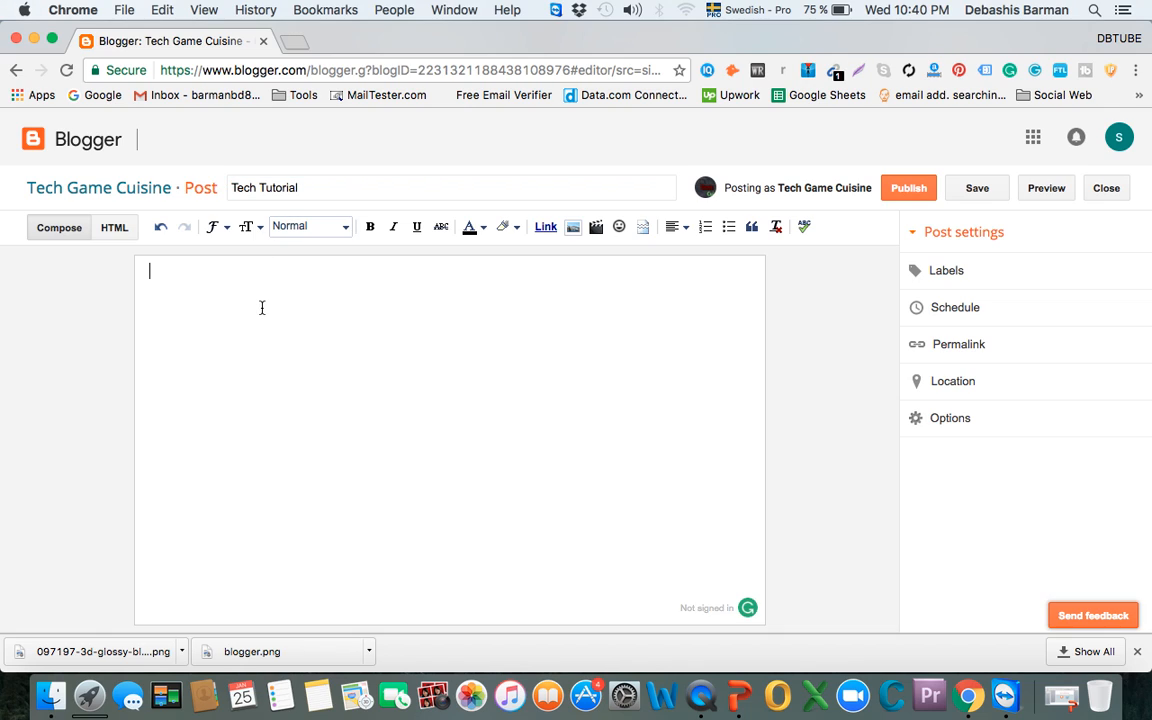
# Search Google for "article" in a new browser tab
pyautogui.click(292, 41)
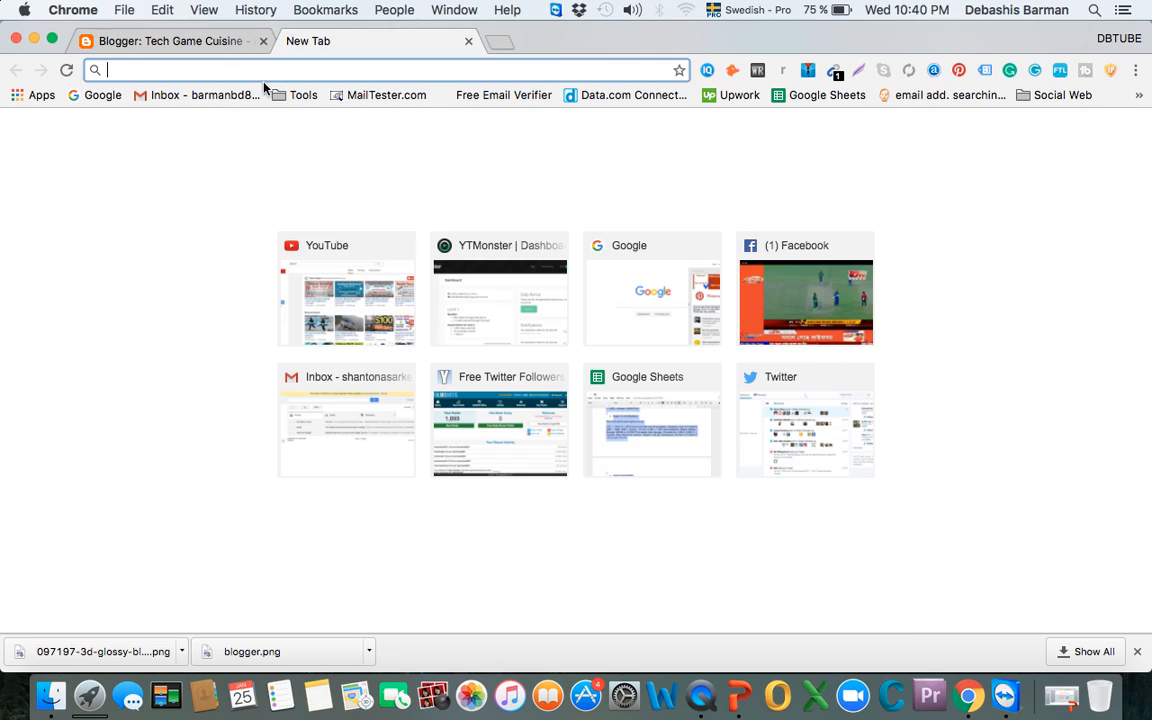
pyautogui.click(99, 95)
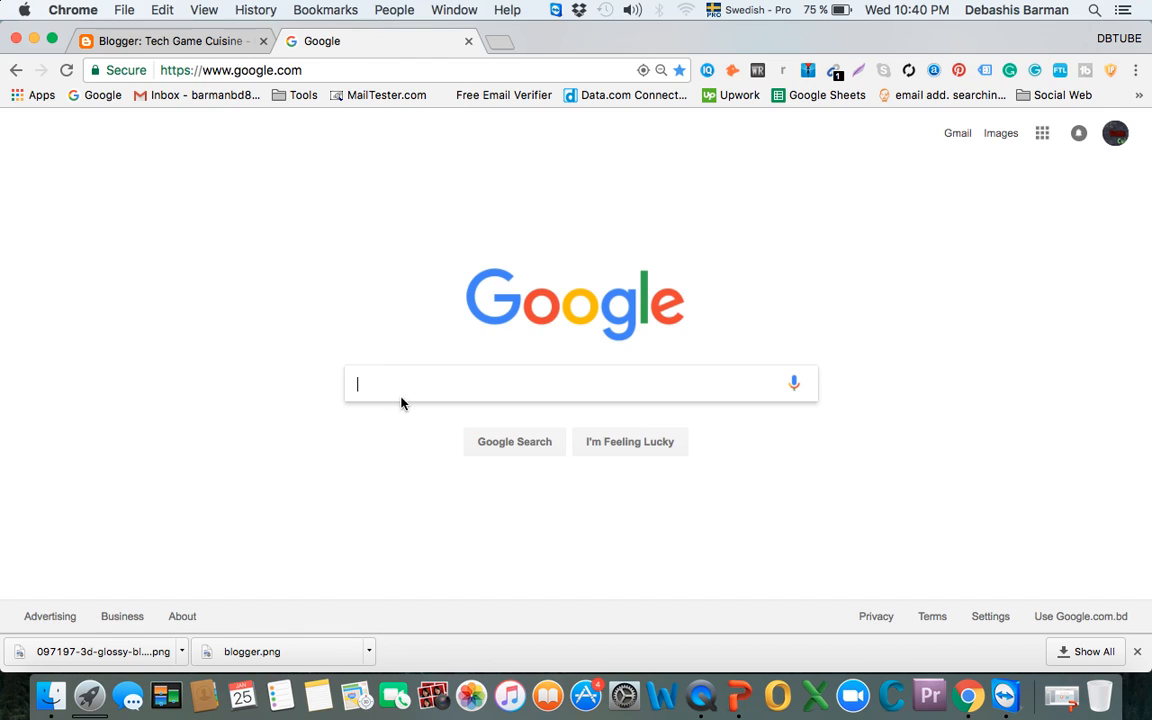
pyautogui.click(399, 386)
pyautogui.write('article')
pyautogui.press('Return')
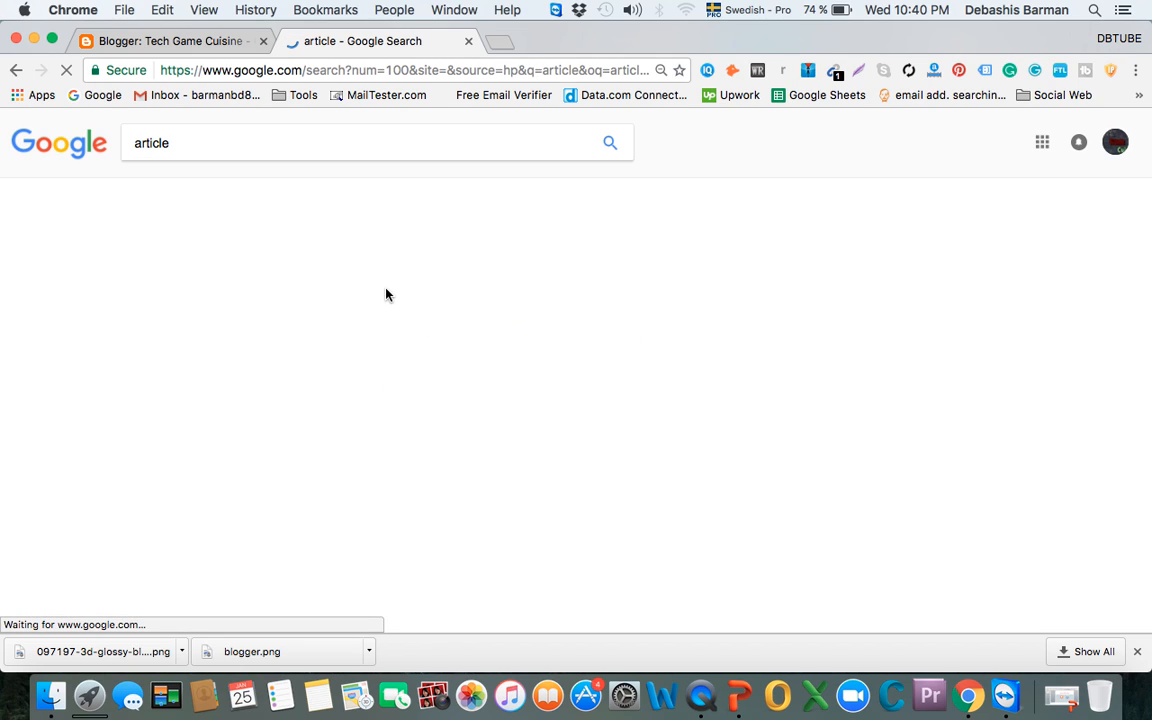
# Open the "Article - Wikipedia" search result in a separate tab and look through the page
pyautogui.scroll(-5, 436, 343)
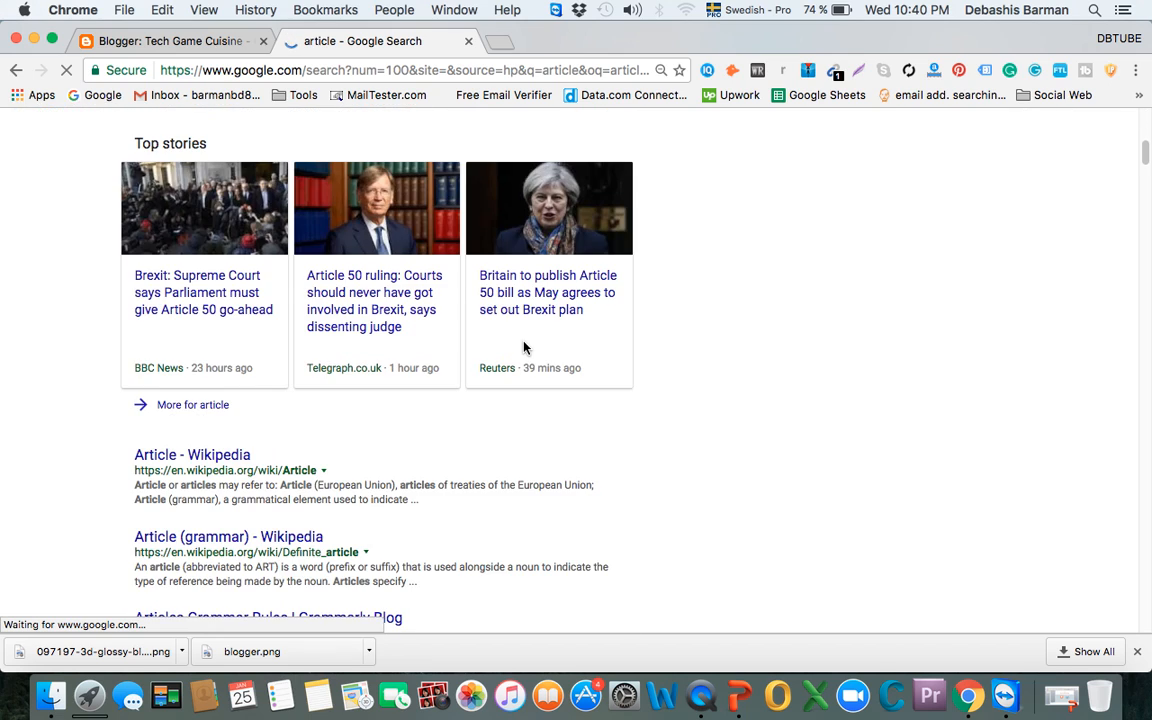
pyautogui.scroll(1, 363, 341)
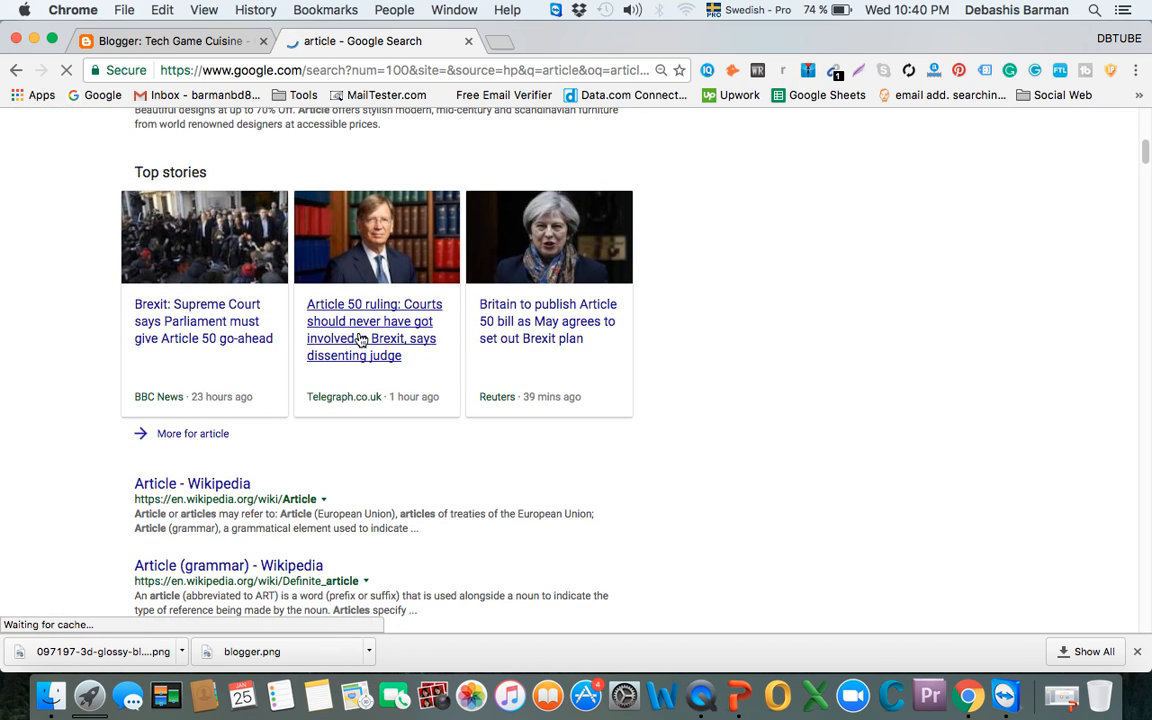
pyautogui.rightClick(188, 487)
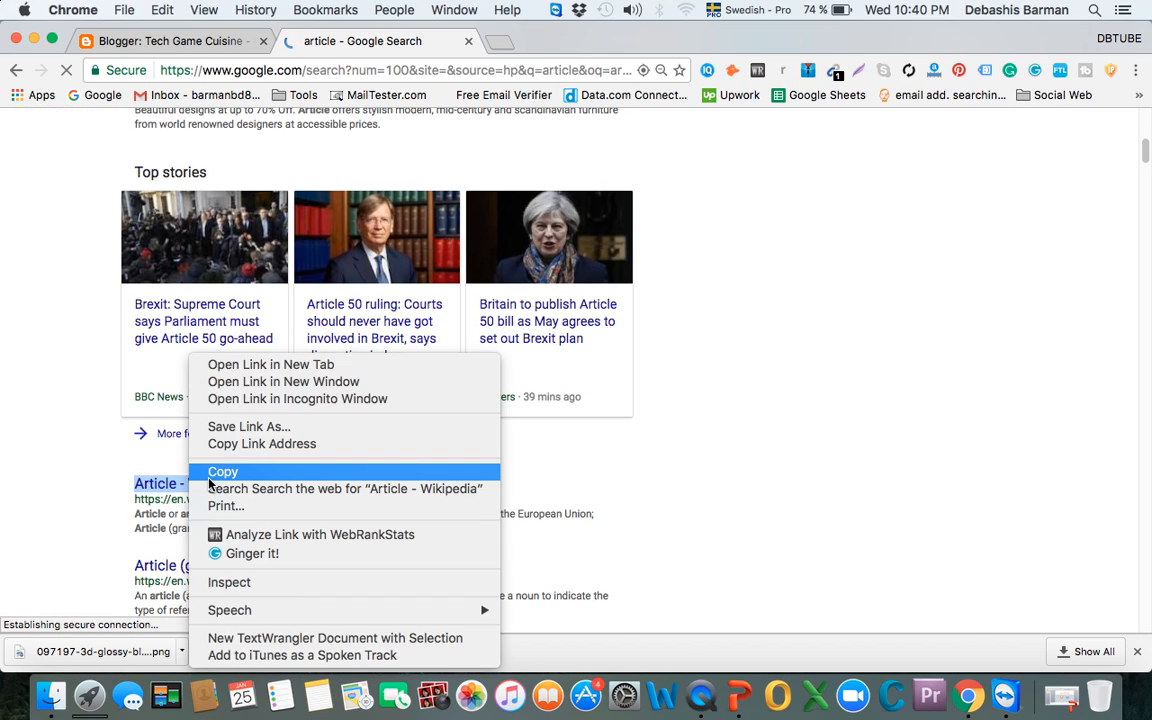
pyautogui.click(270, 366)
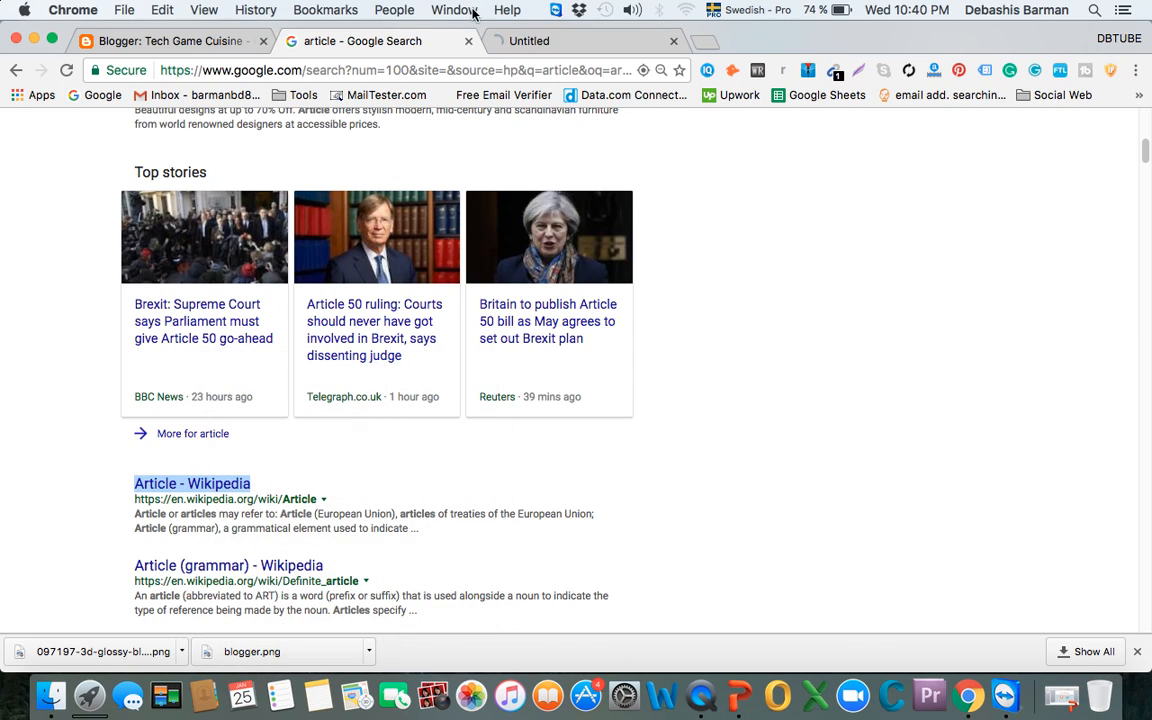
pyautogui.click(537, 42)
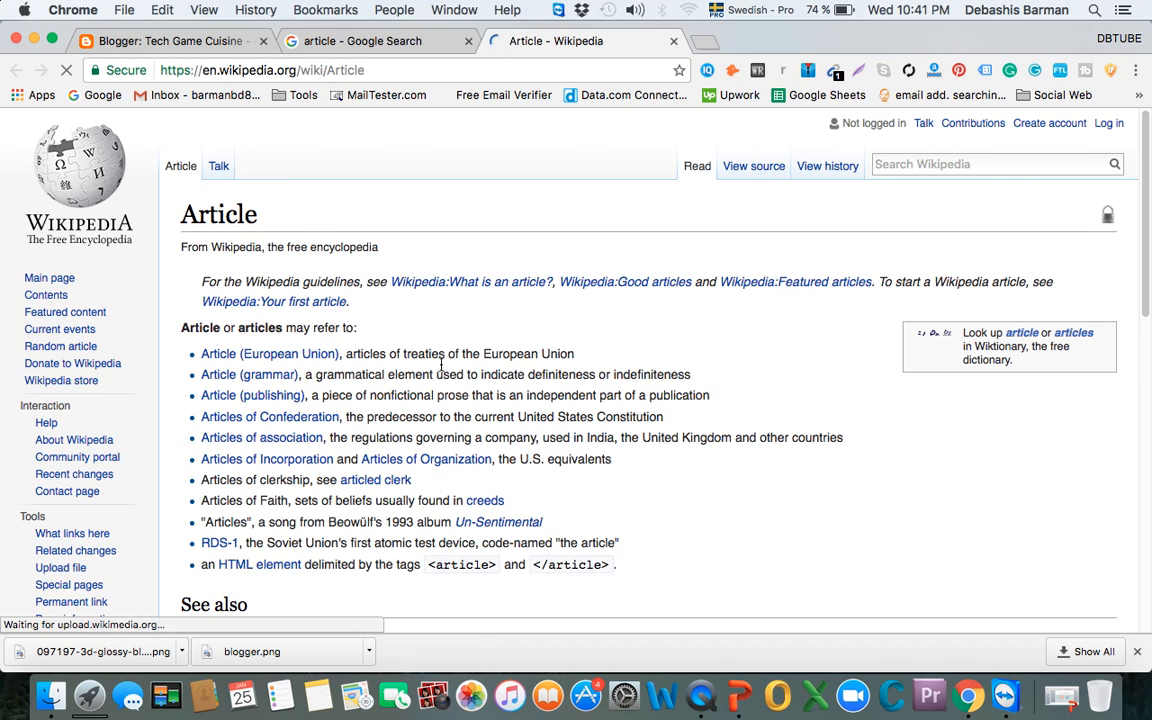
pyautogui.scroll(-10, 414, 327)
pyautogui.scroll(10, 460, 370)
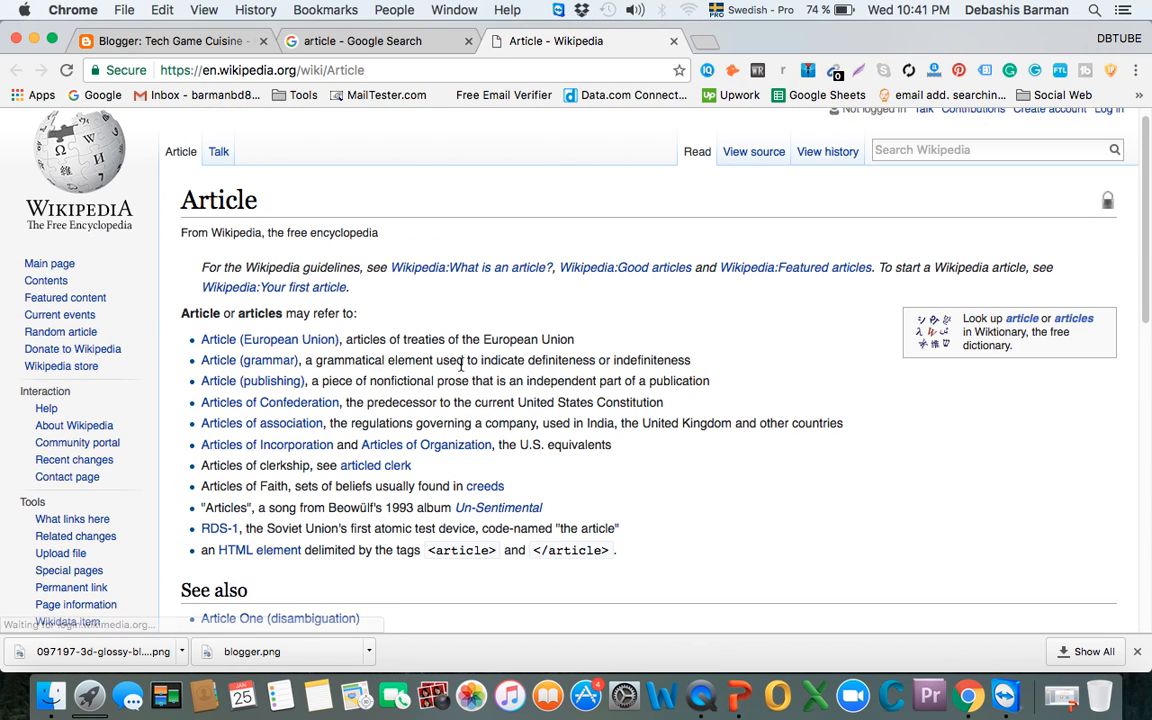
# Open the article.com furniture result from the search results in a separate tab and close the Wikipedia page
pyautogui.click(370, 43)
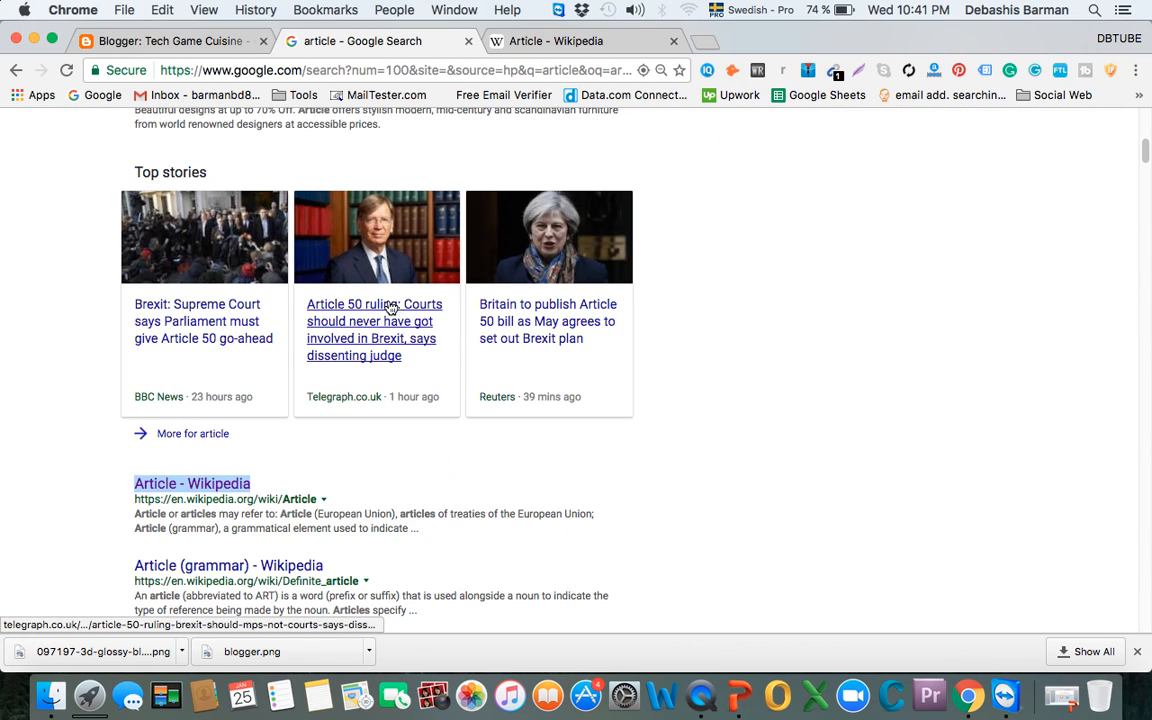
pyautogui.scroll(5, 346, 268)
pyautogui.scroll(-5, 386, 302)
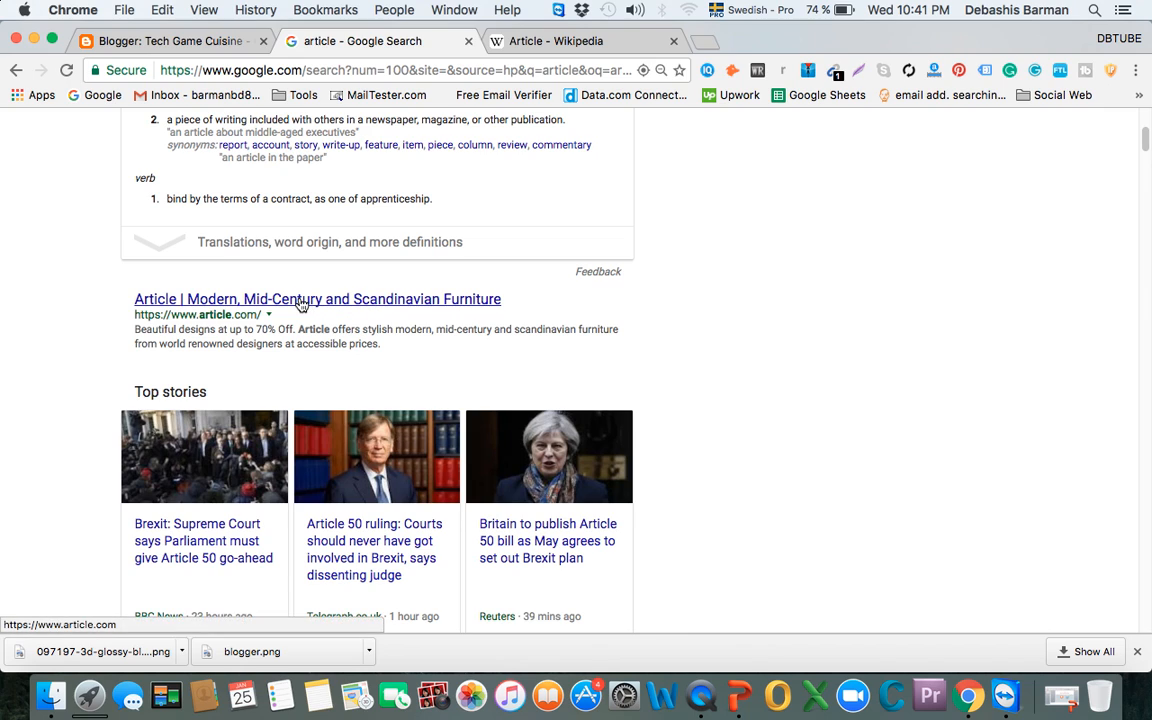
pyautogui.rightClick(300, 298)
pyautogui.click(345, 307)
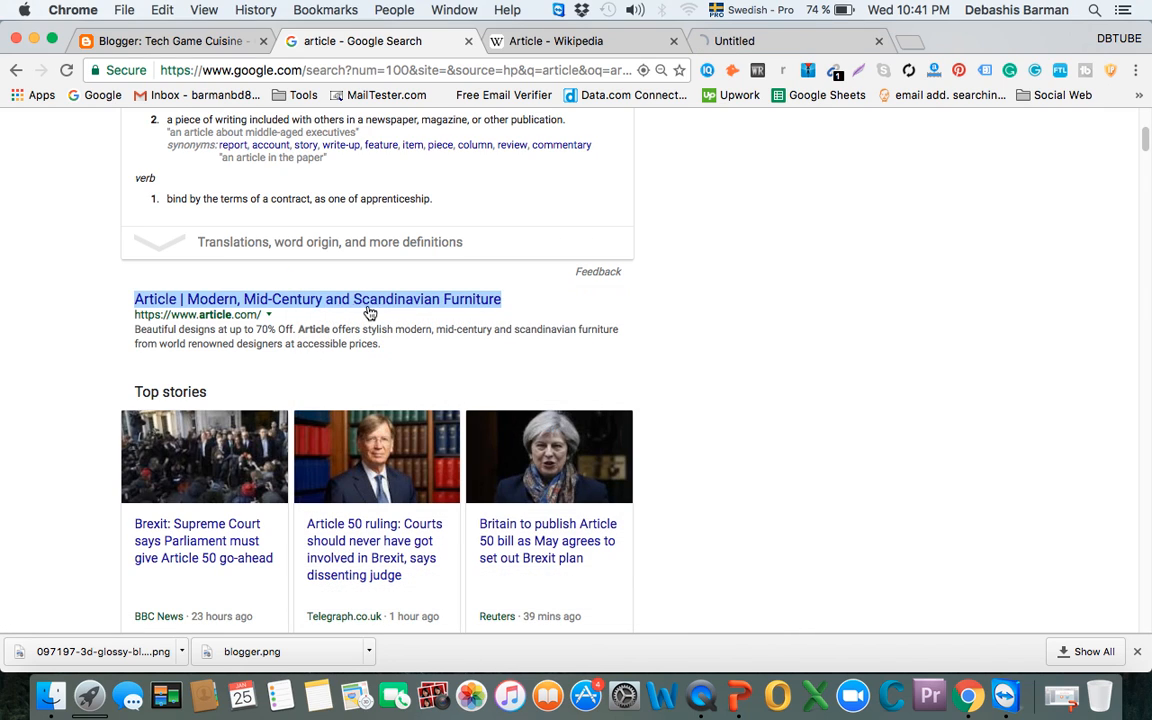
pyautogui.click(673, 42)
pyautogui.click(592, 42)
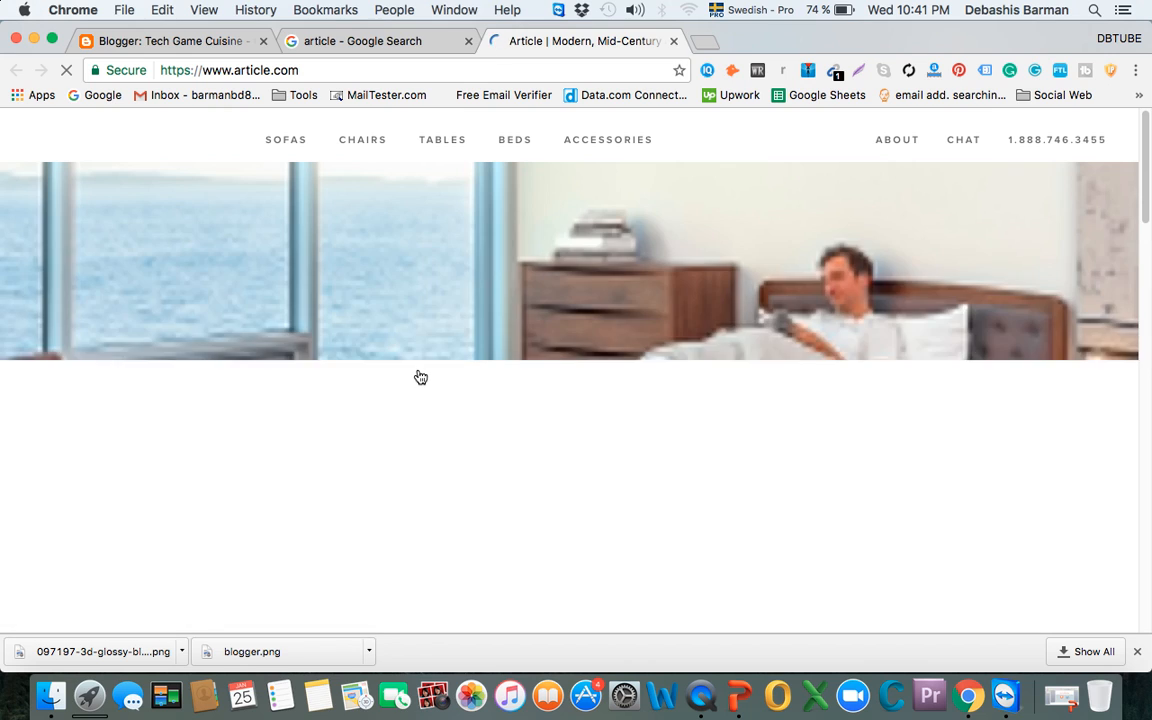
# Look through the article.com home page and close it
pyautogui.scroll(-3, 420, 375)
pyautogui.scroll(-10, 420, 375)
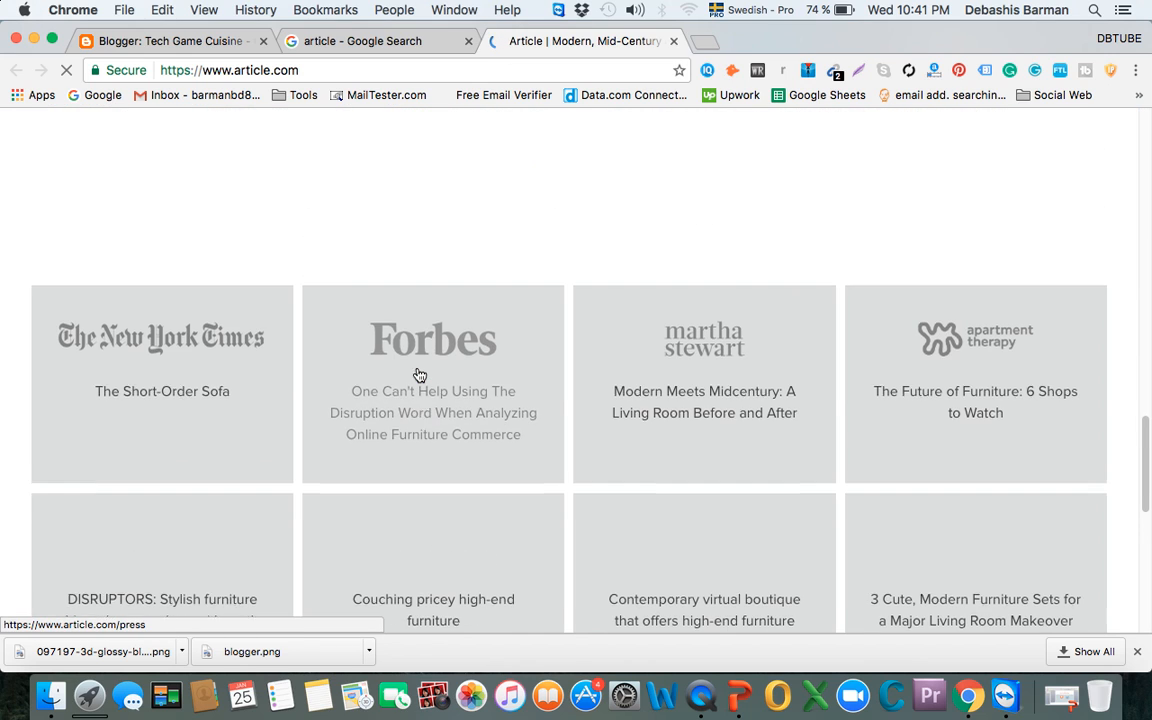
pyautogui.scroll(6, 420, 375)
pyautogui.scroll(5, 420, 375)
pyautogui.scroll(-3, 420, 375)
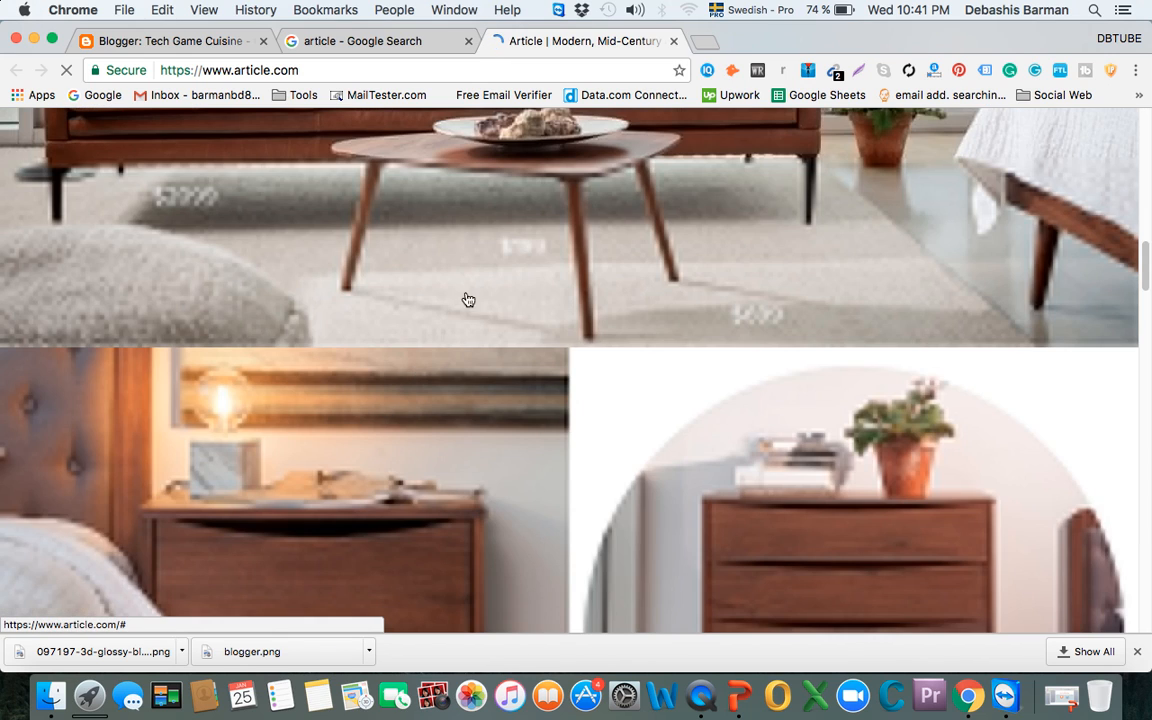
pyautogui.click(674, 42)
# Return to the post editor and write "This is my first post on my blog." followed by random filler words as the body
pyautogui.click(205, 42)
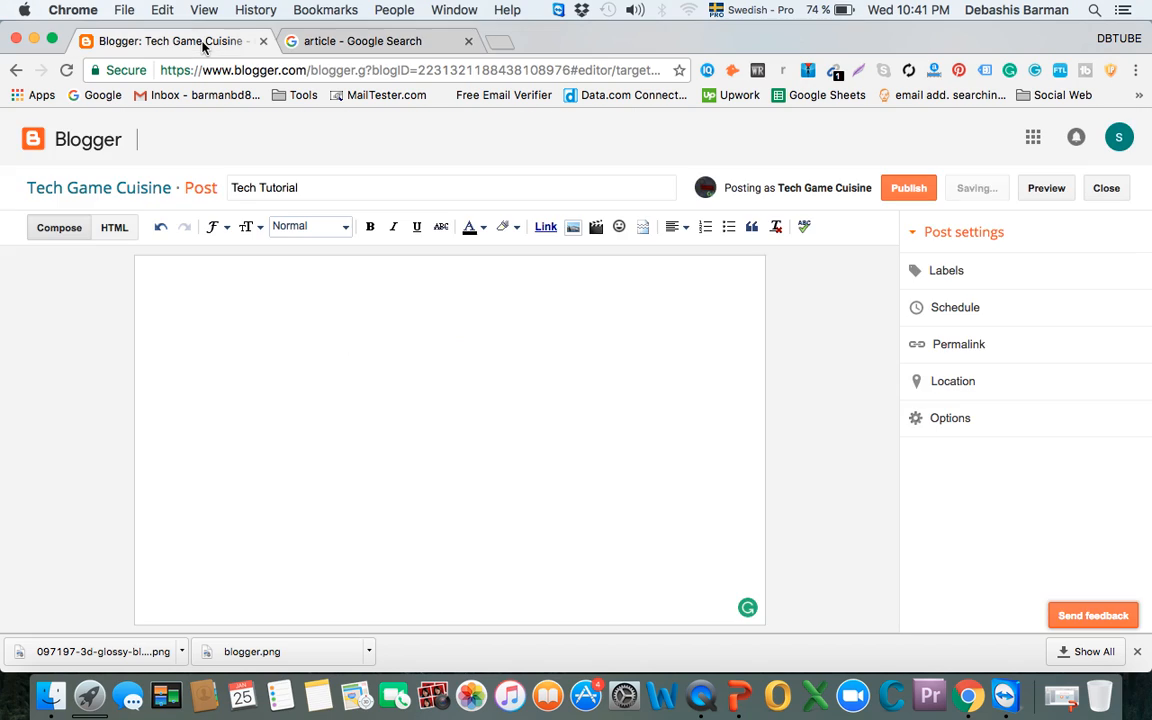
pyautogui.click(410, 325)
pyautogui.write('Thi')
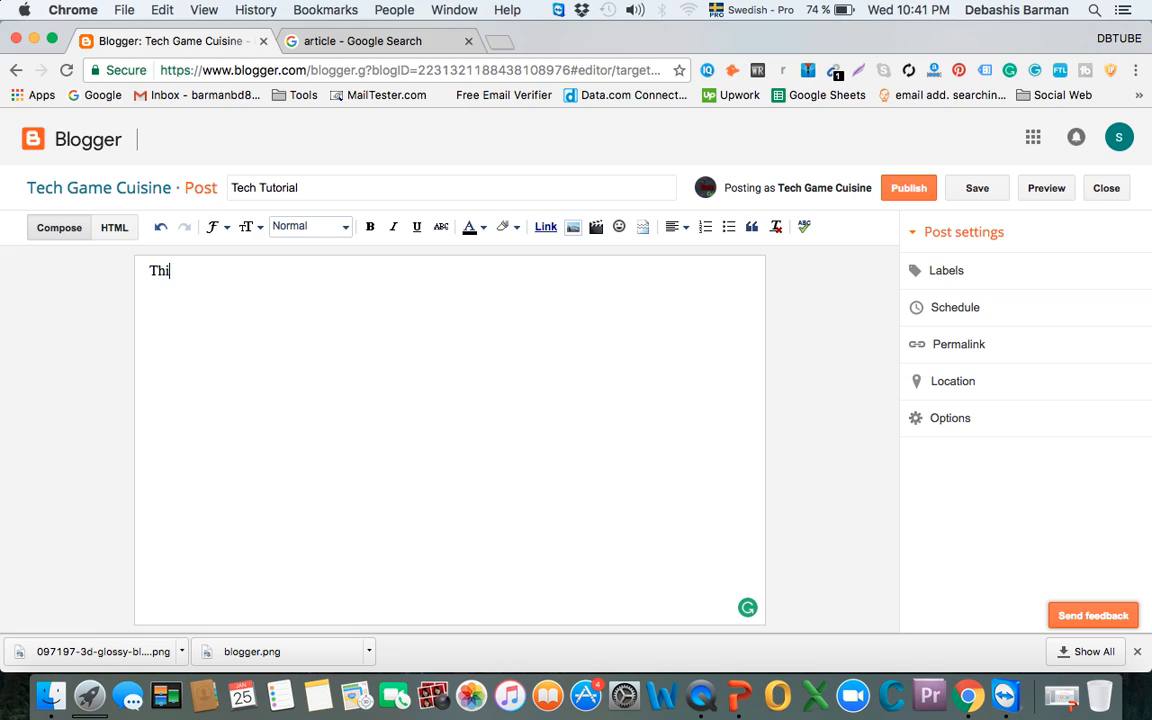
pyautogui.write('s is my first post ')
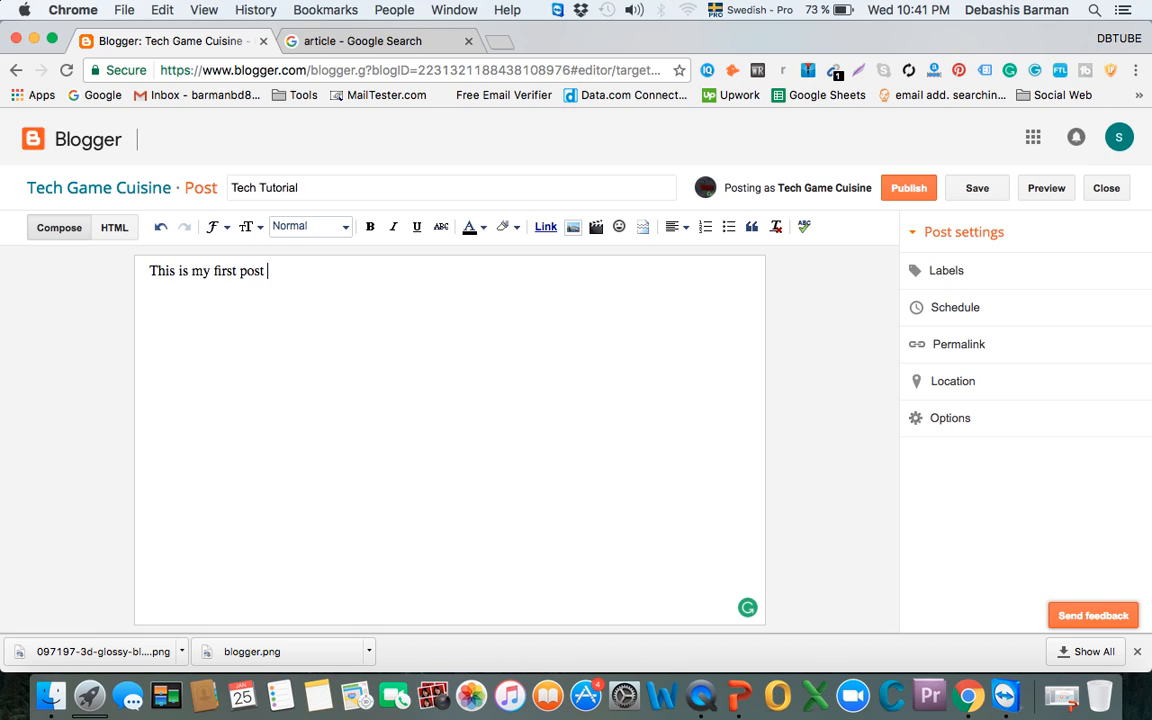
pyautogui.write('on my blog. hkjlge erg')
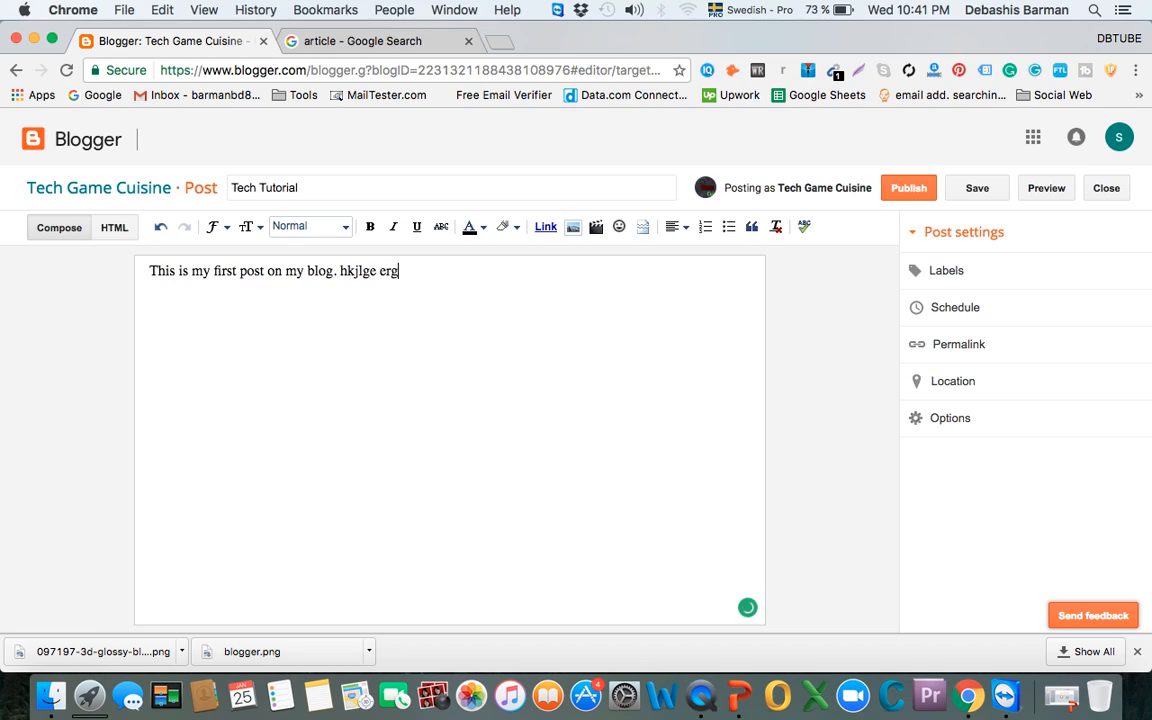
pyautogui.write('ejwbjre rebherhnäbre ')
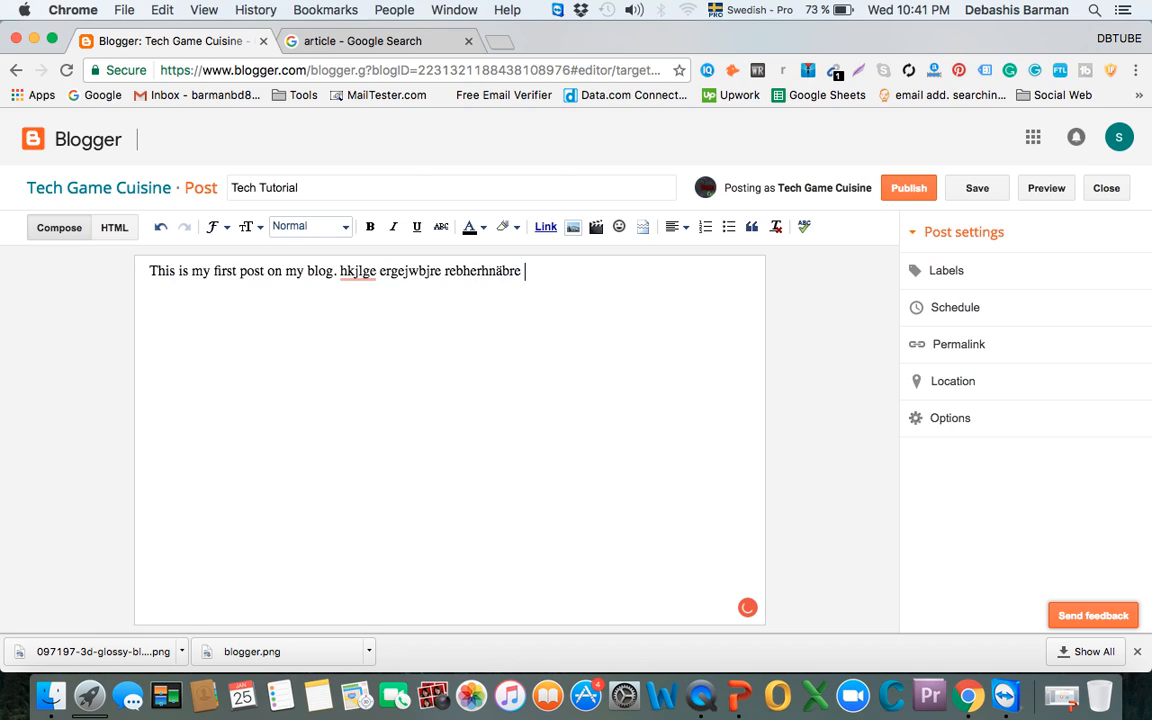
pyautogui.write('rebhobre brebnoreb ')
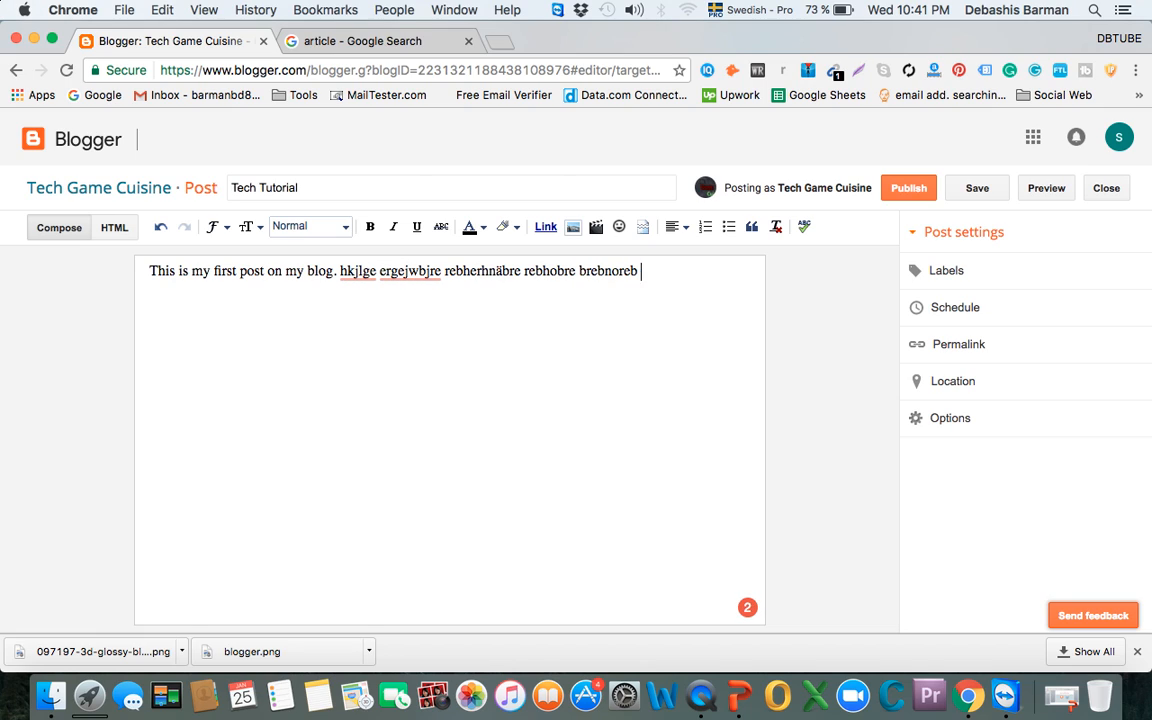
pyautogui.write('rebernoiber erbonoiberb ')
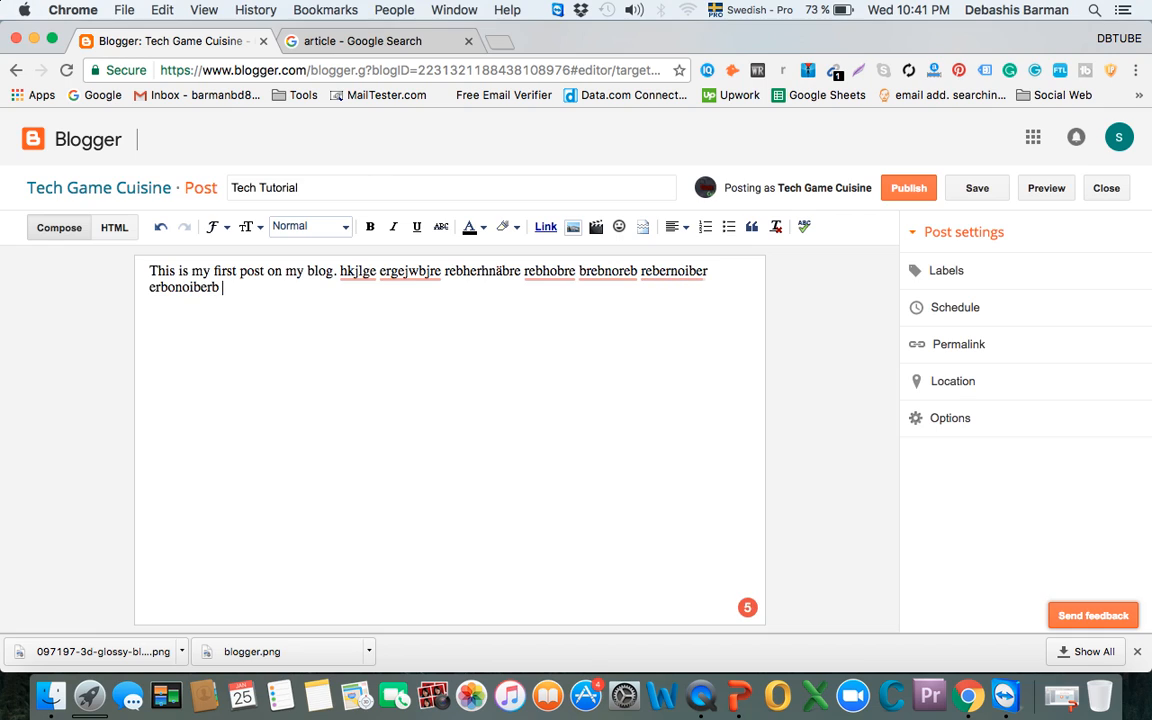
pyautogui.write('onoinbre beri0ber ')
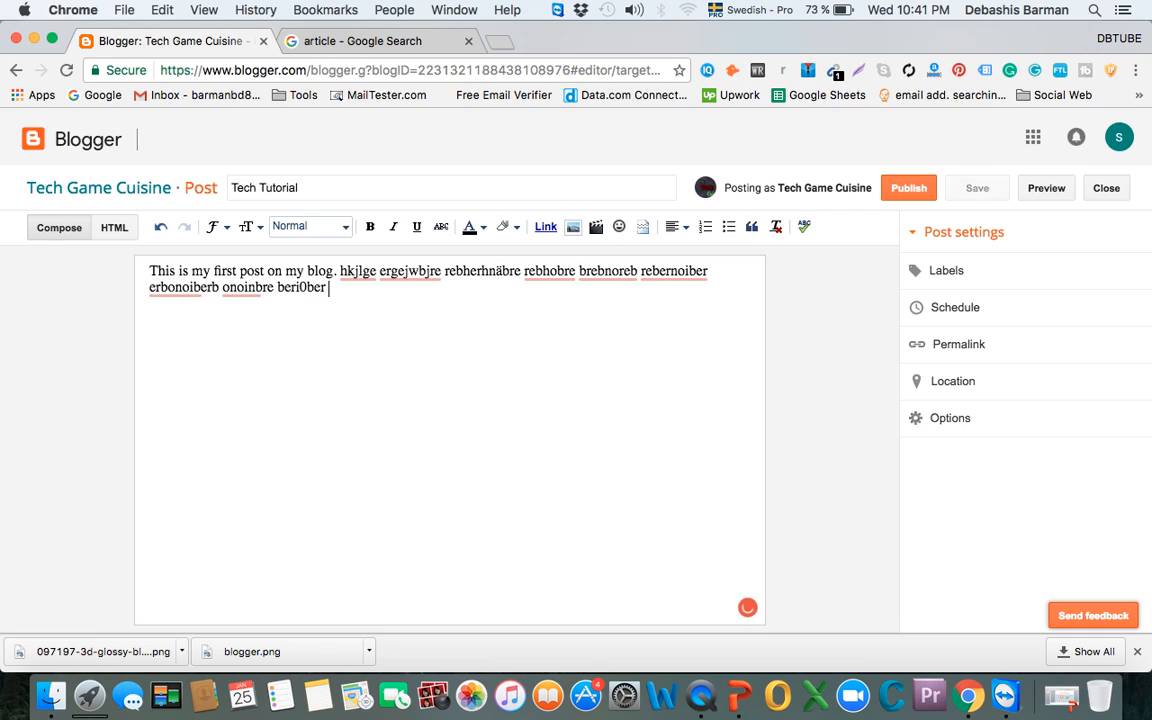
pyautogui.write('bie0rber bire0ijbertbrt')
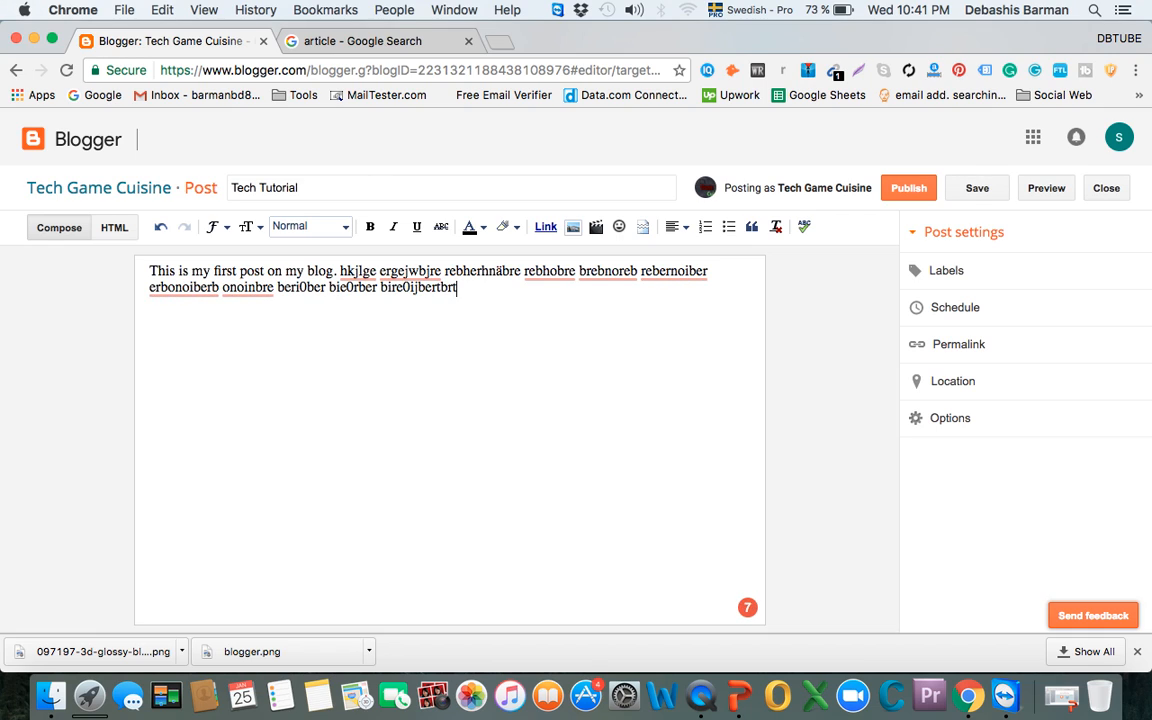
# Publish the "Tech Tutorial" post and share it publicly on Google+
pyautogui.click(903, 189)
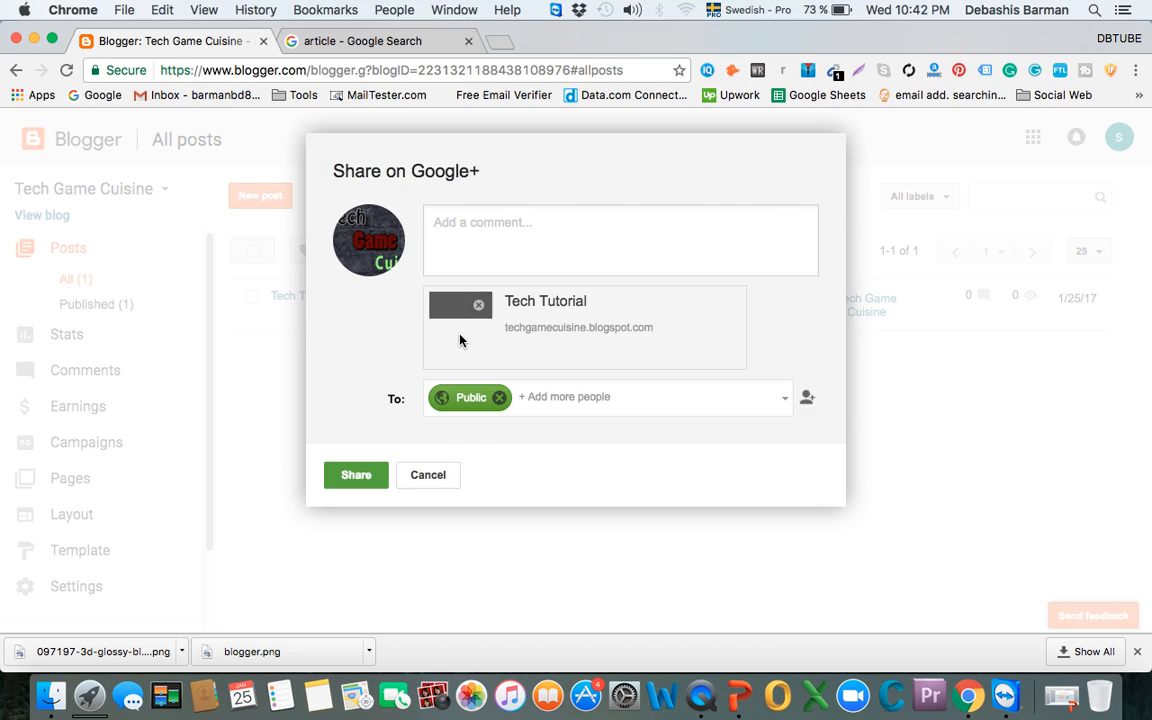
pyautogui.click(351, 477)
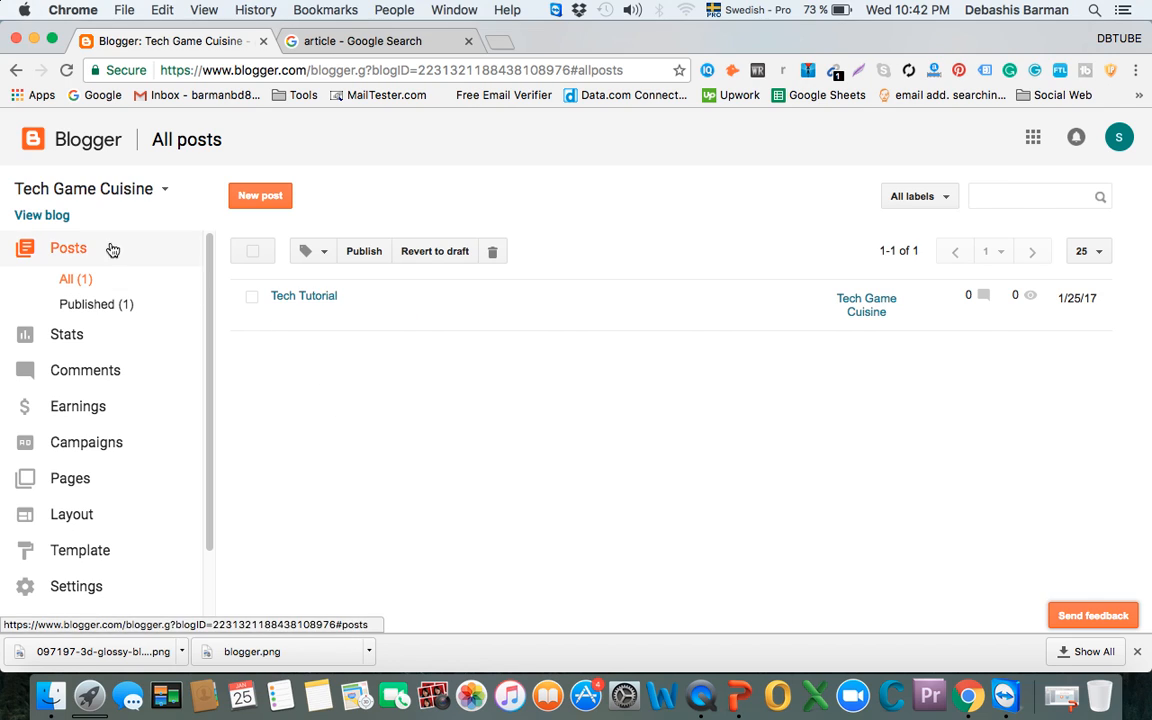
# View the live blog and examine its header title and the text of the published post
pyautogui.click(42, 216)
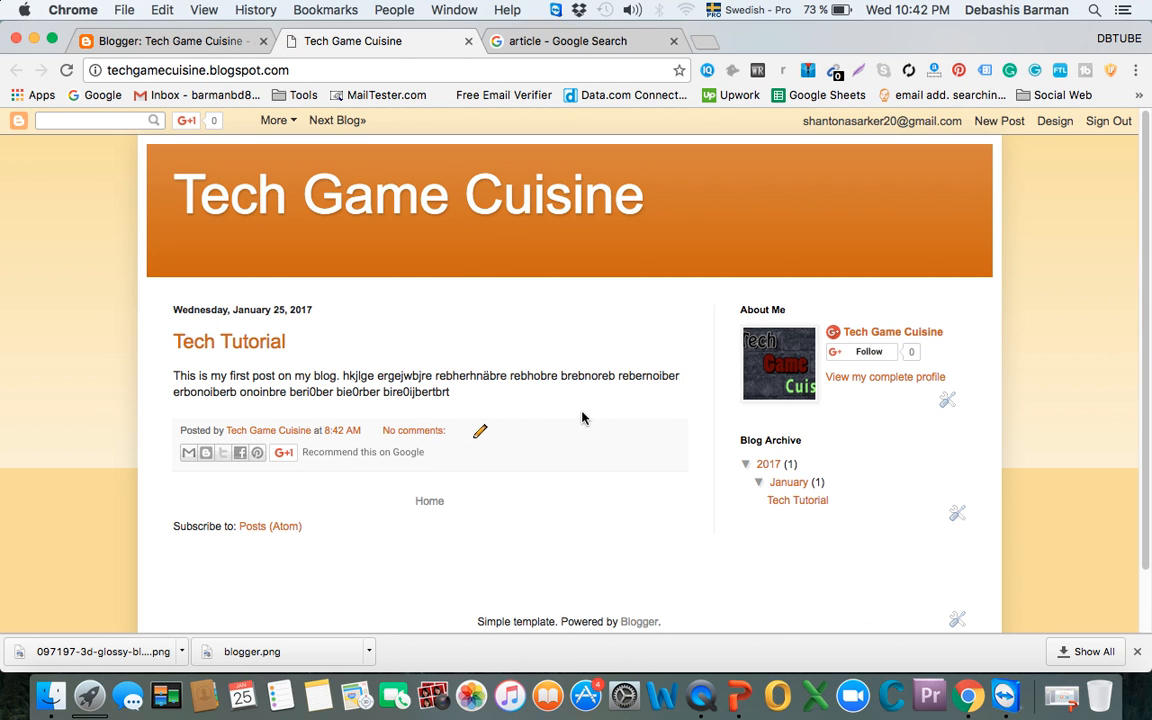
pyautogui.scroll(-1, 584, 418)
pyautogui.moveTo(184, 187); pyautogui.dragTo(636, 201)
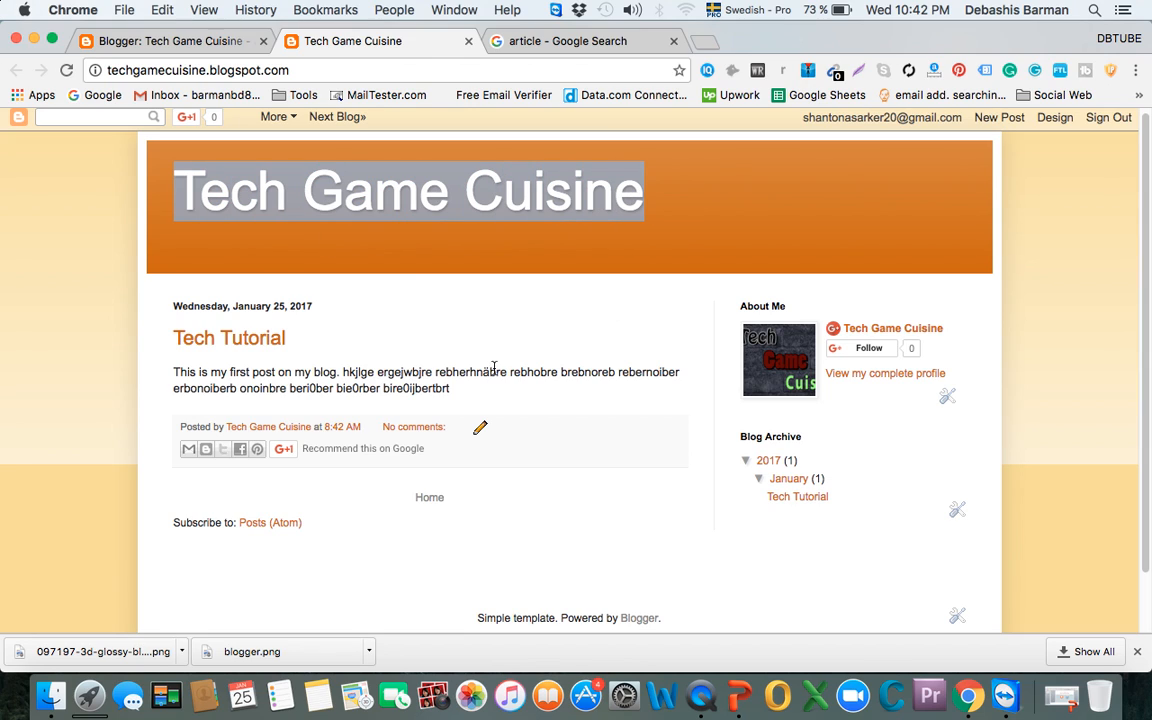
pyautogui.scroll(-2, 498, 360)
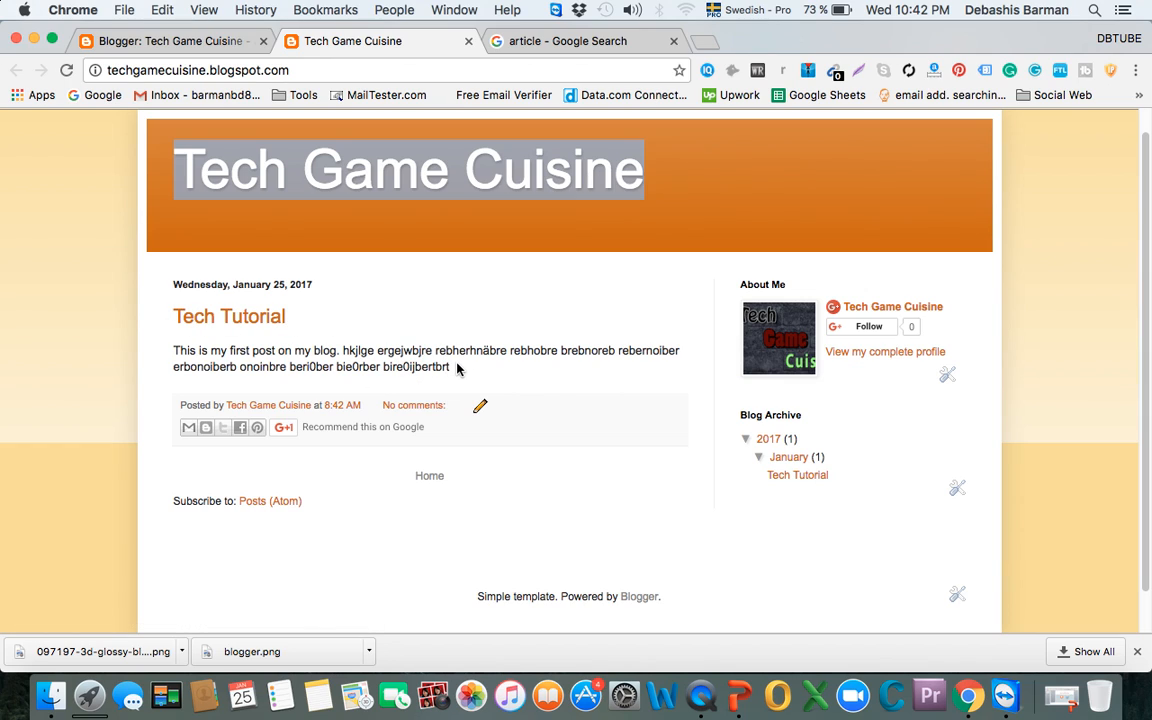
pyautogui.moveTo(450, 368); pyautogui.dragTo(175, 345)
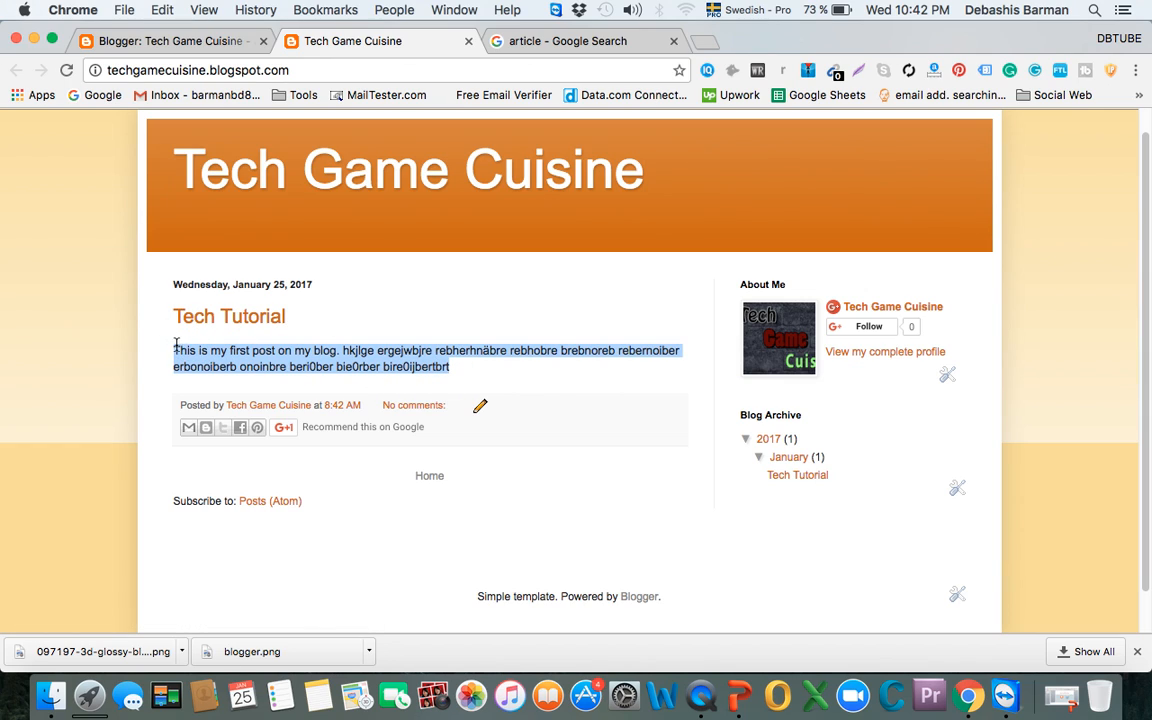
pyautogui.click(697, 383)
pyautogui.scroll(-1, 650, 390)
pyautogui.scroll(2, 650, 390)
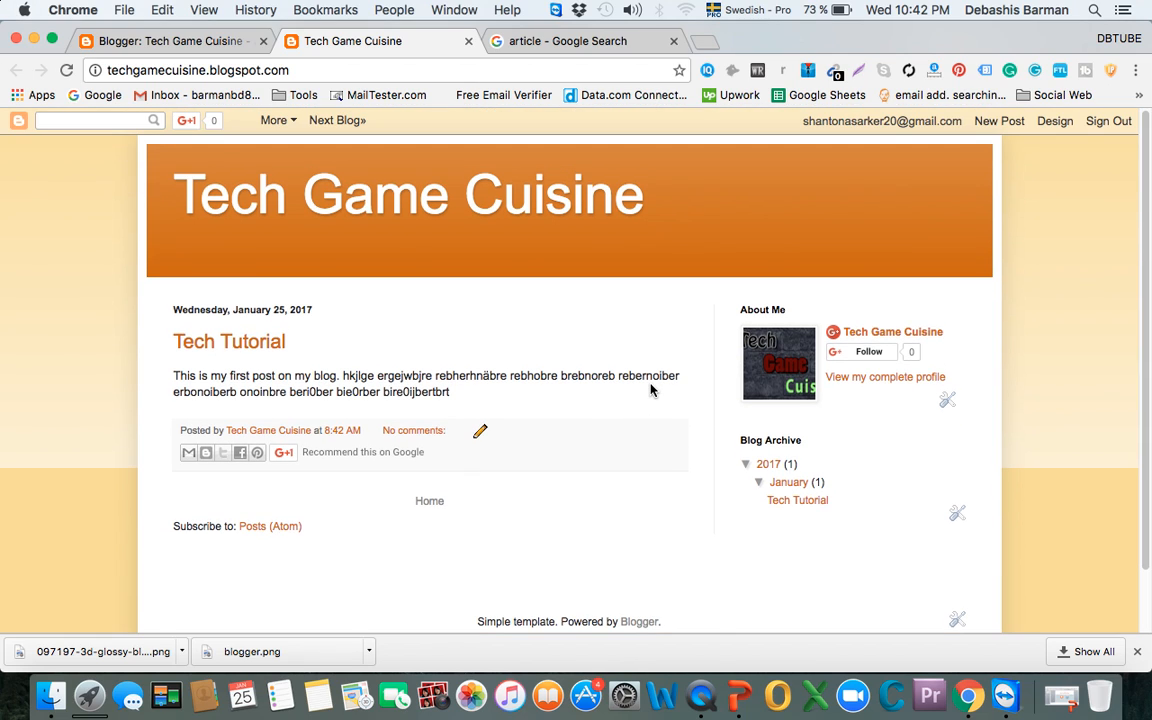
# Leave the live blog, return to the Blogger dashboard and open the blog's Template page
pyautogui.scroll(-1, 650, 390)
pyautogui.scroll(1, 375, 278)
pyautogui.click(157, 41)
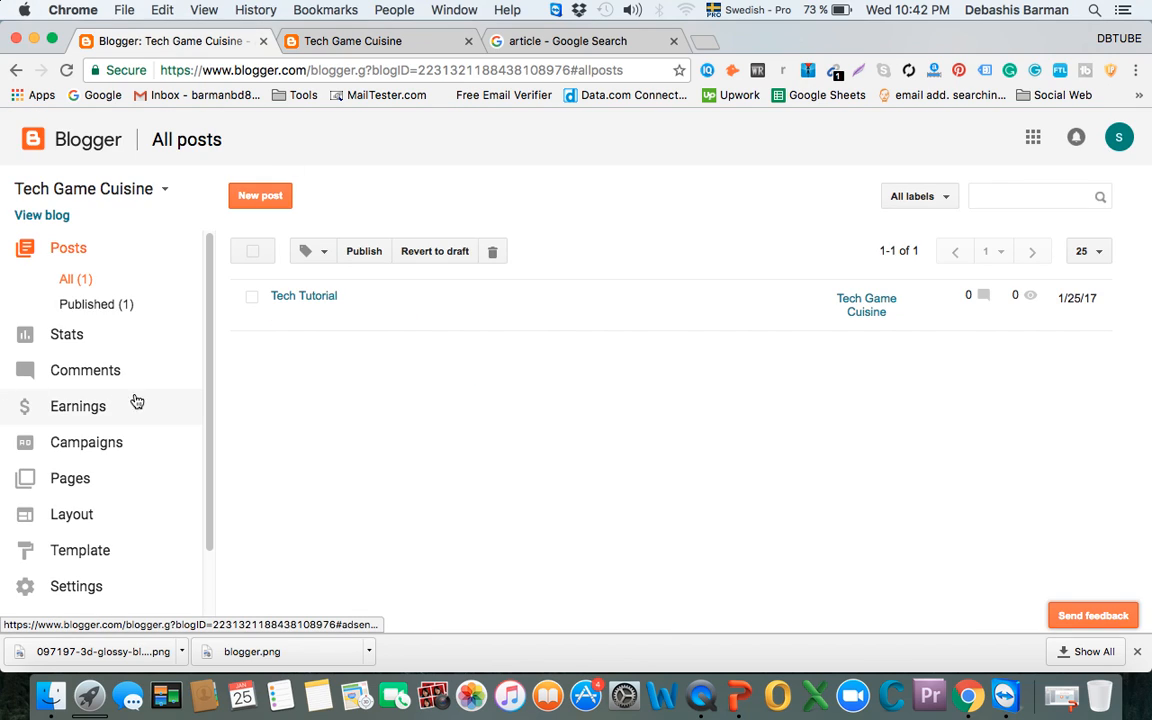
pyautogui.scroll(-3, 163, 376)
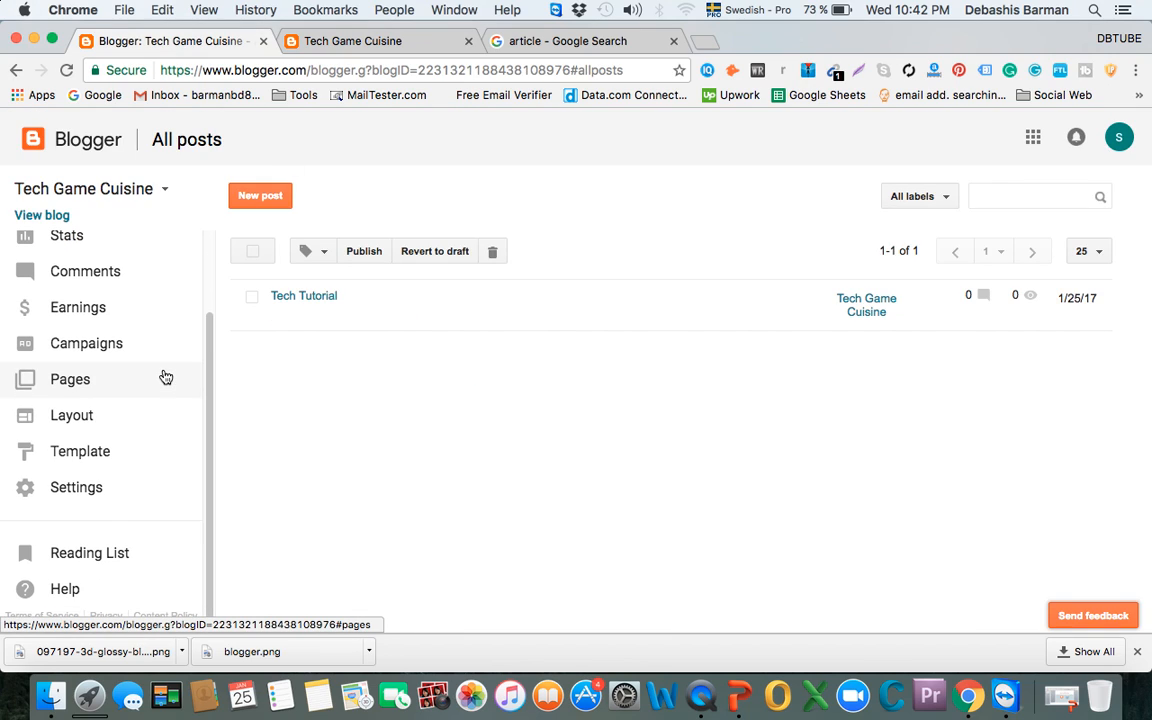
pyautogui.click(26, 456)
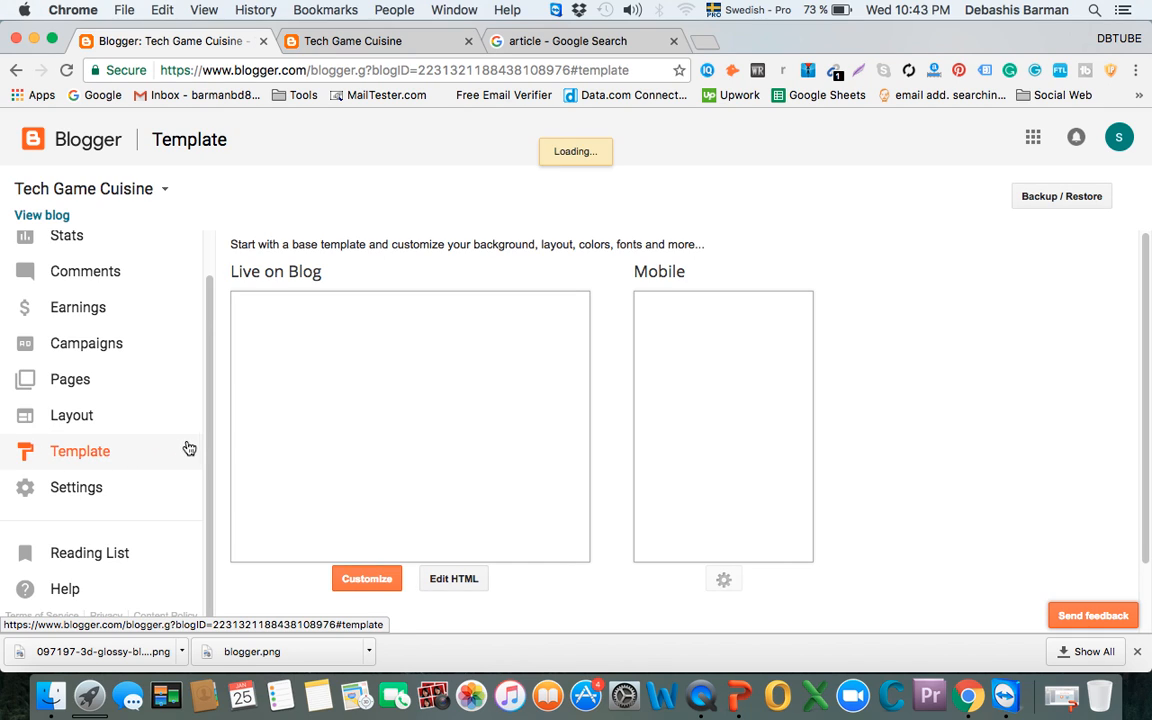
# Examine the available template galleries from Simple to Travel and the template's live and mobile previews
pyautogui.scroll(-3, 1148, 260)
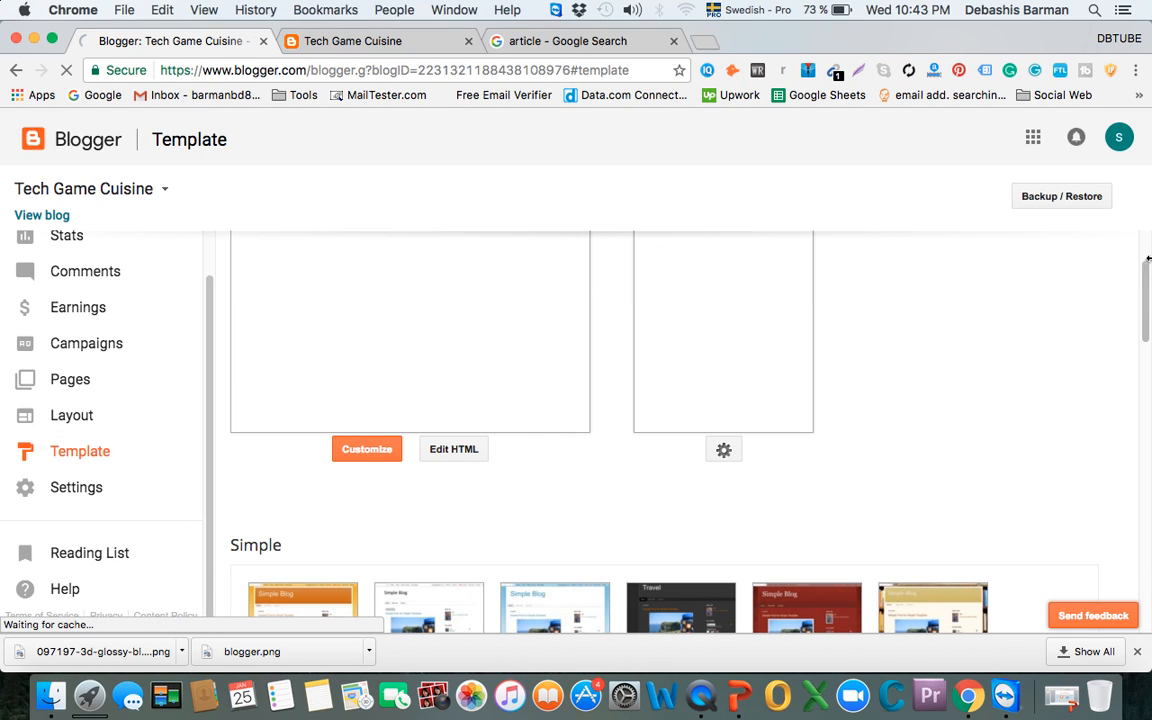
pyautogui.moveTo(1148, 260); pyautogui.dragTo(1142, 322)
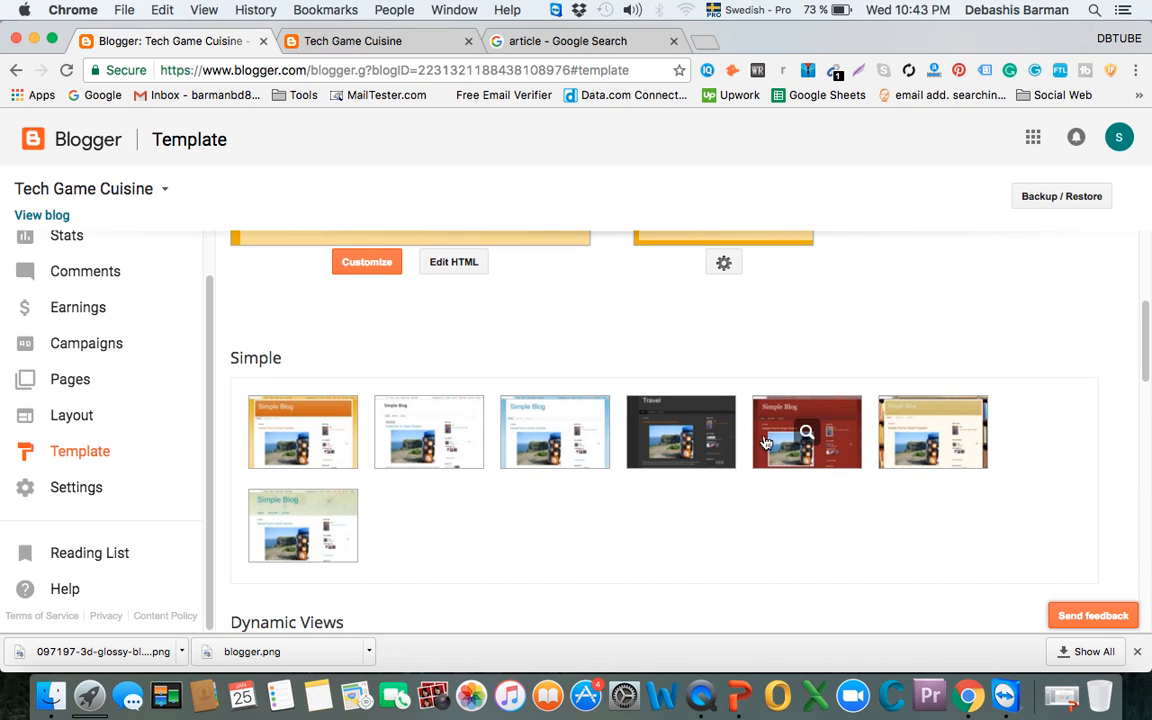
pyautogui.scroll(-5, 482, 542)
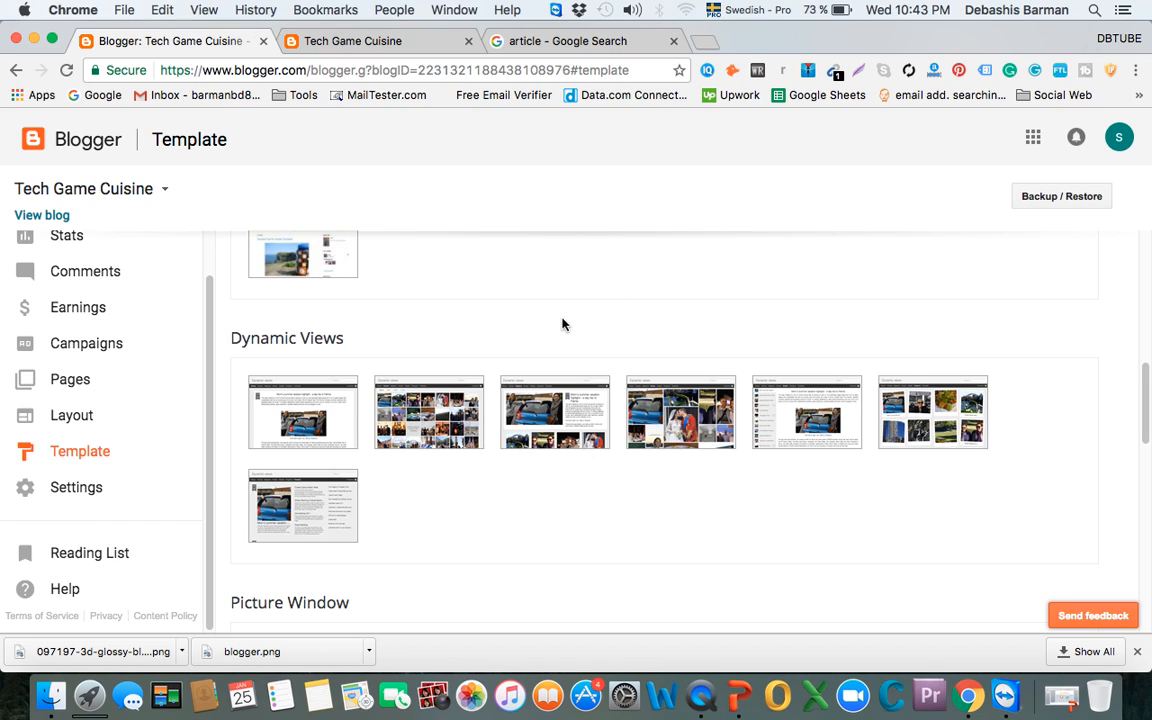
pyautogui.scroll(-5, 562, 324)
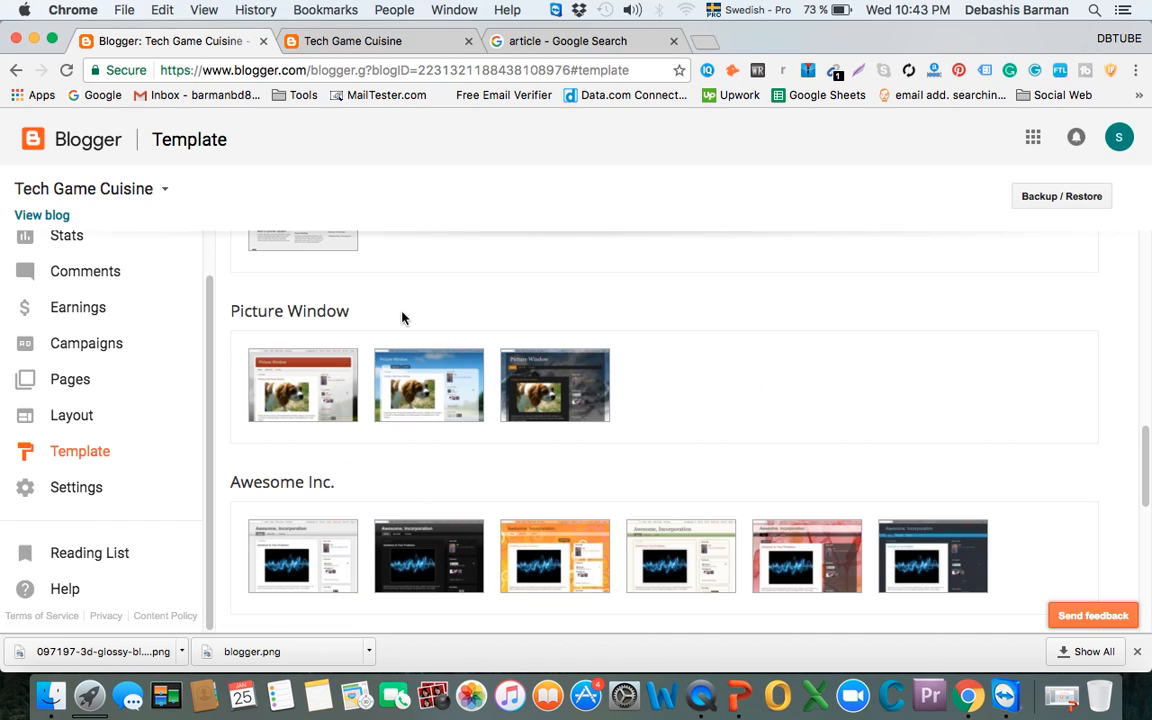
pyautogui.scroll(-1, 420, 402)
pyautogui.scroll(-3, 420, 402)
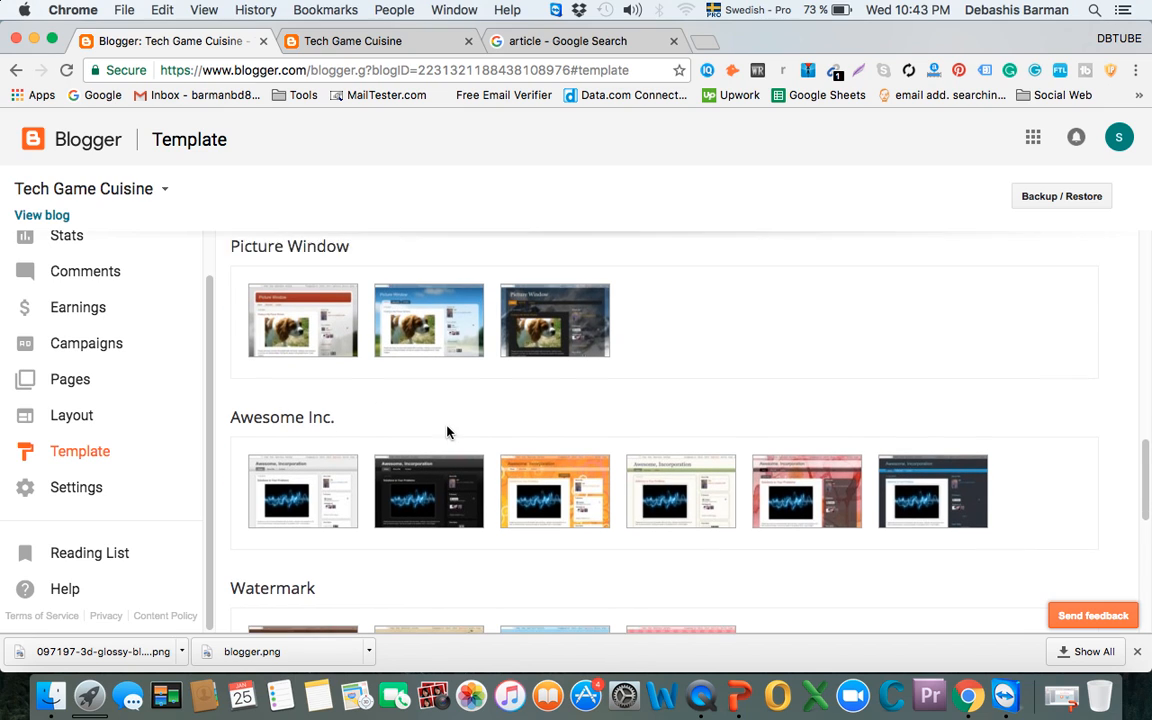
pyautogui.scroll(-7, 391, 560)
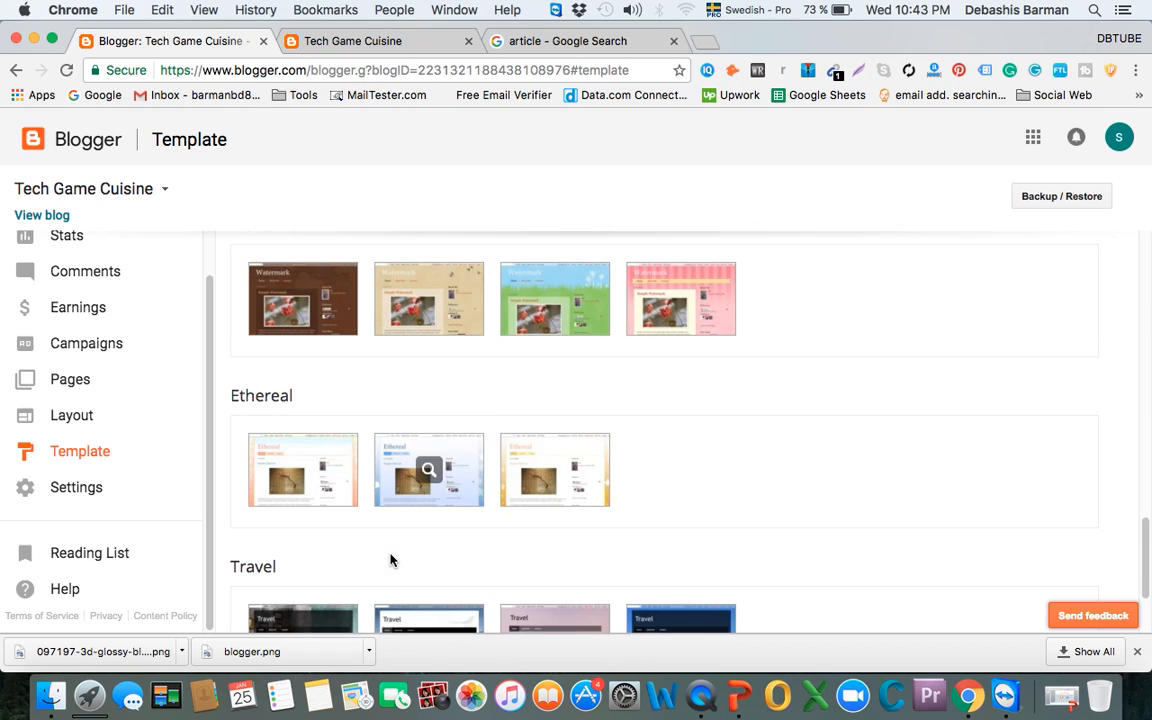
pyautogui.scroll(-3, 391, 560)
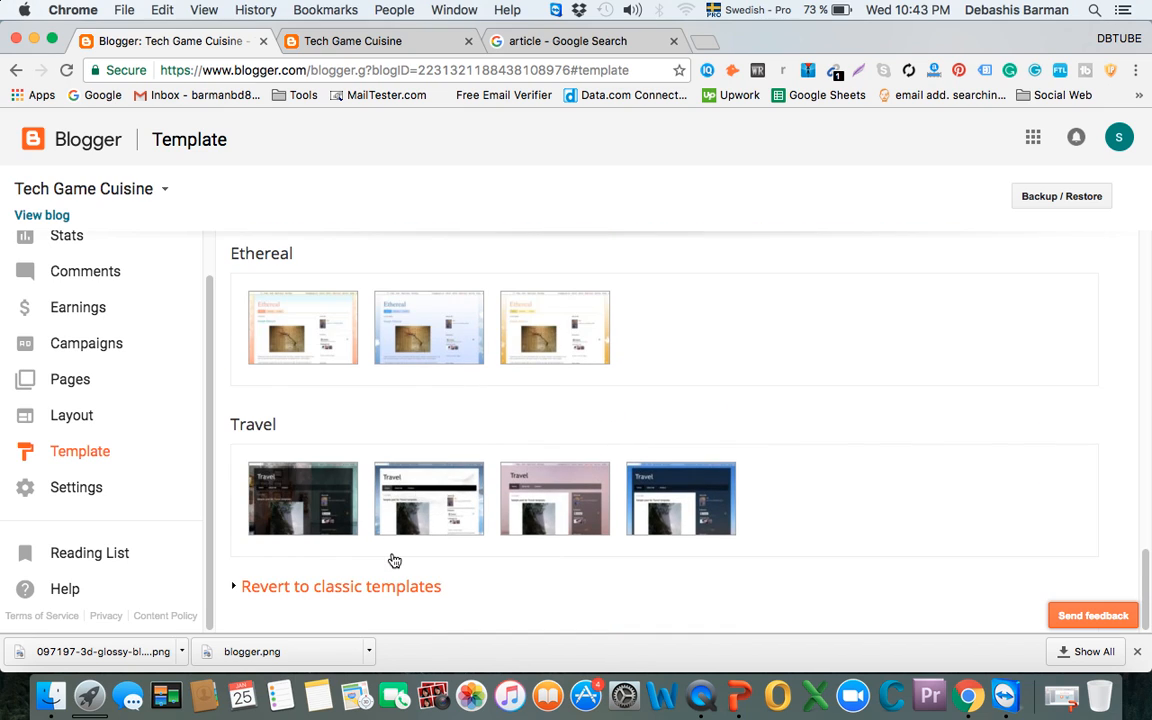
pyautogui.scroll(20, 392, 560)
pyautogui.scroll(6, 392, 560)
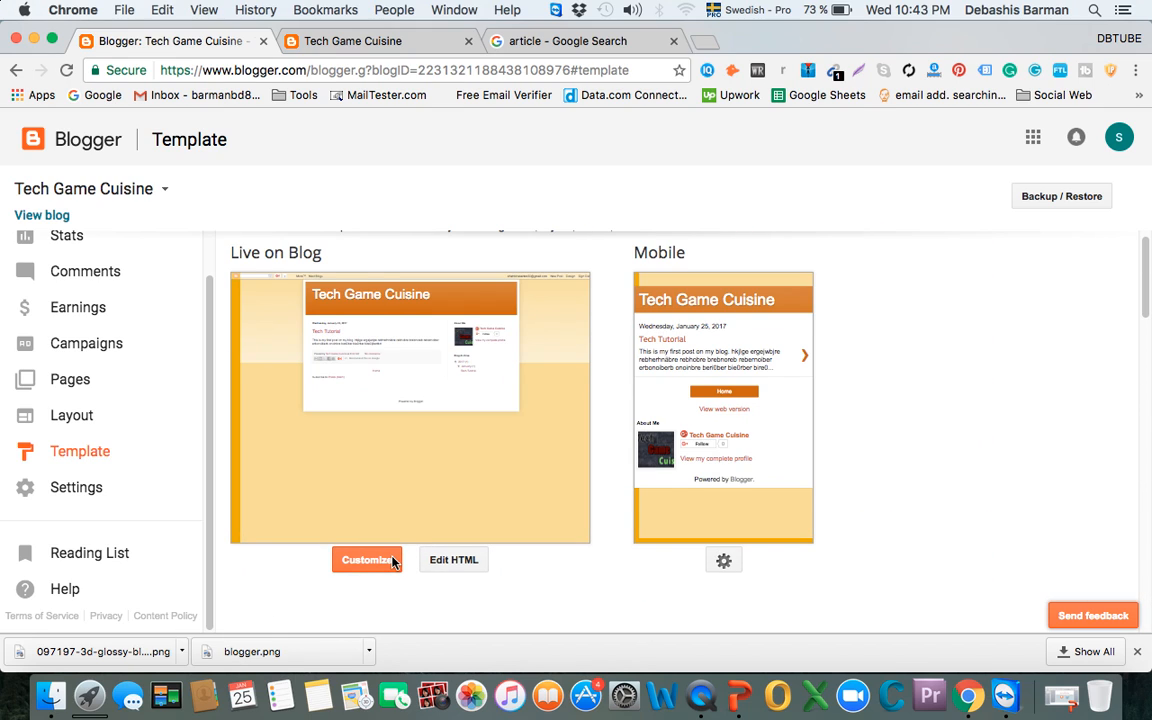
pyautogui.scroll(-1, 392, 556)
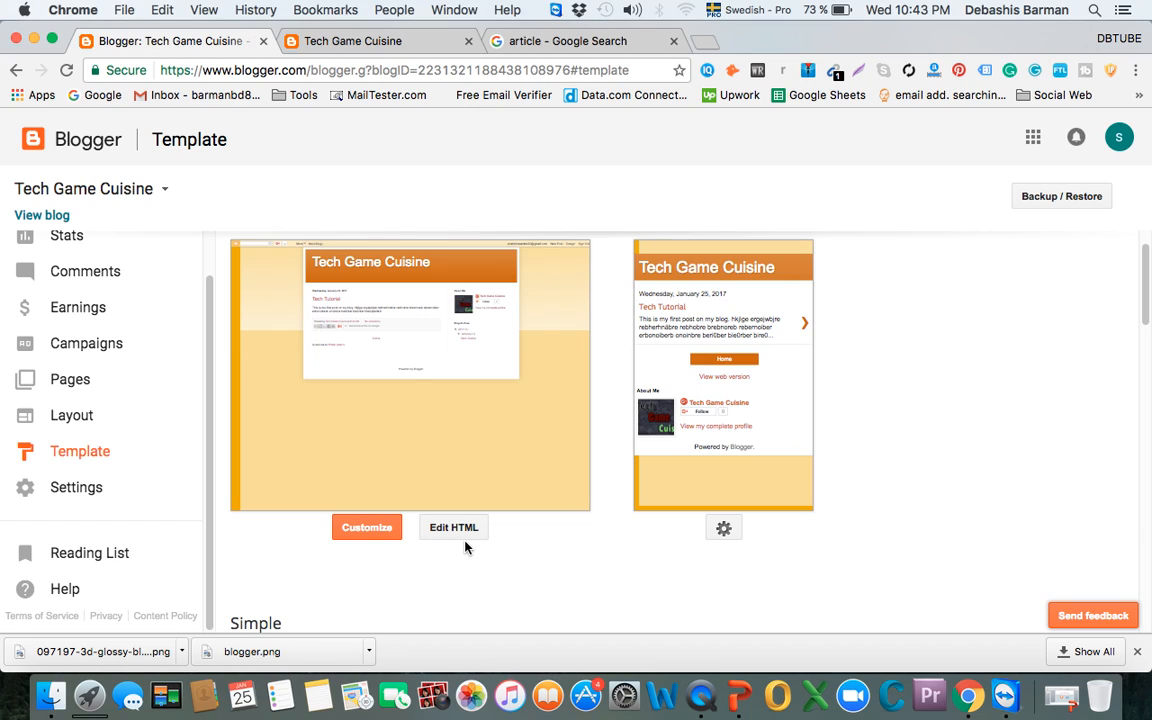
# Start customizing the live template and open the Background settings in the Template Designer
pyautogui.click(357, 529)
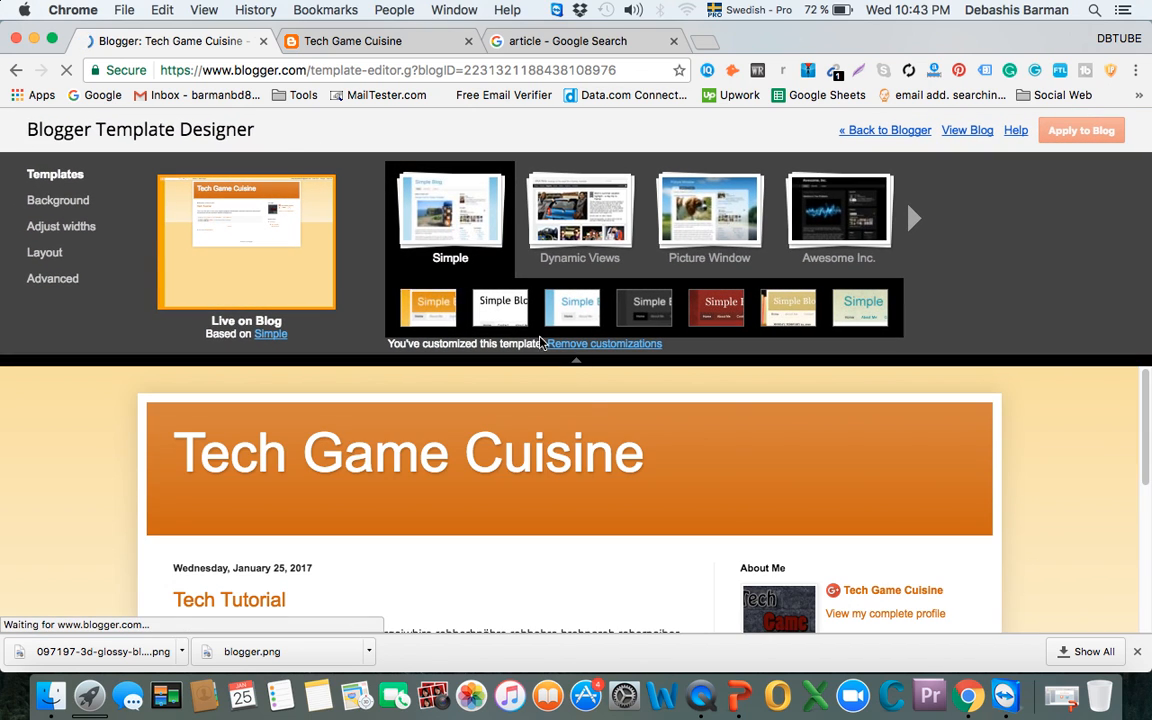
pyautogui.scroll(-5, 435, 501)
pyautogui.scroll(5, 436, 501)
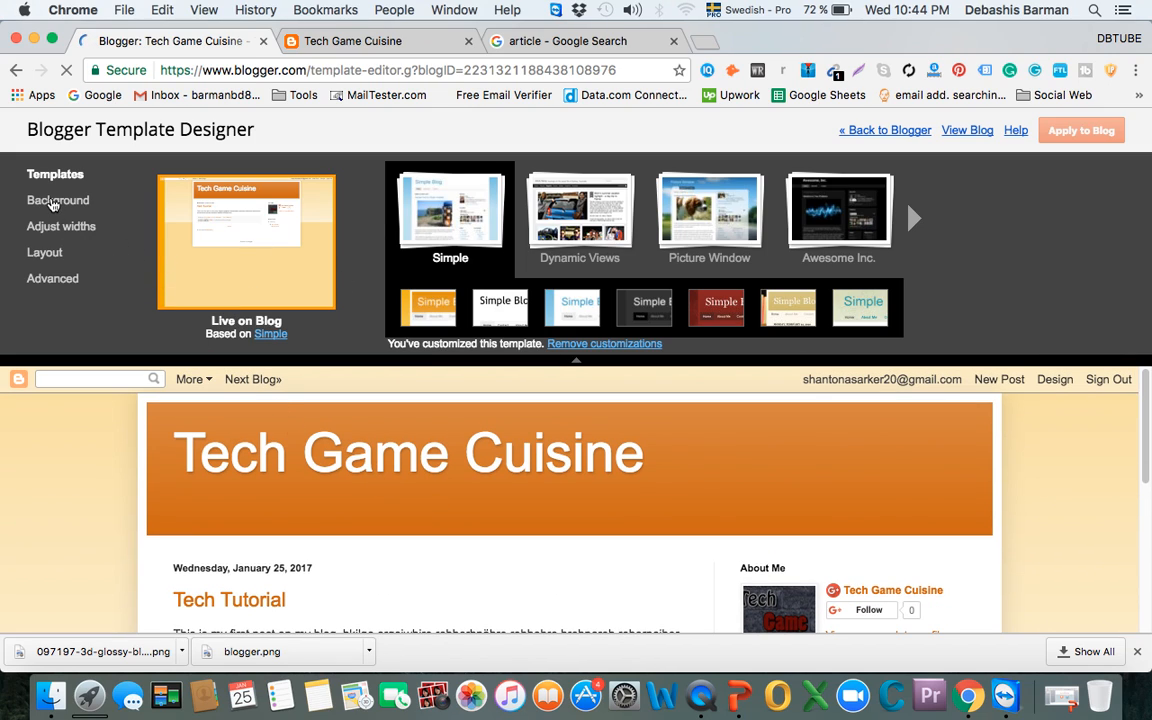
pyautogui.click(55, 201)
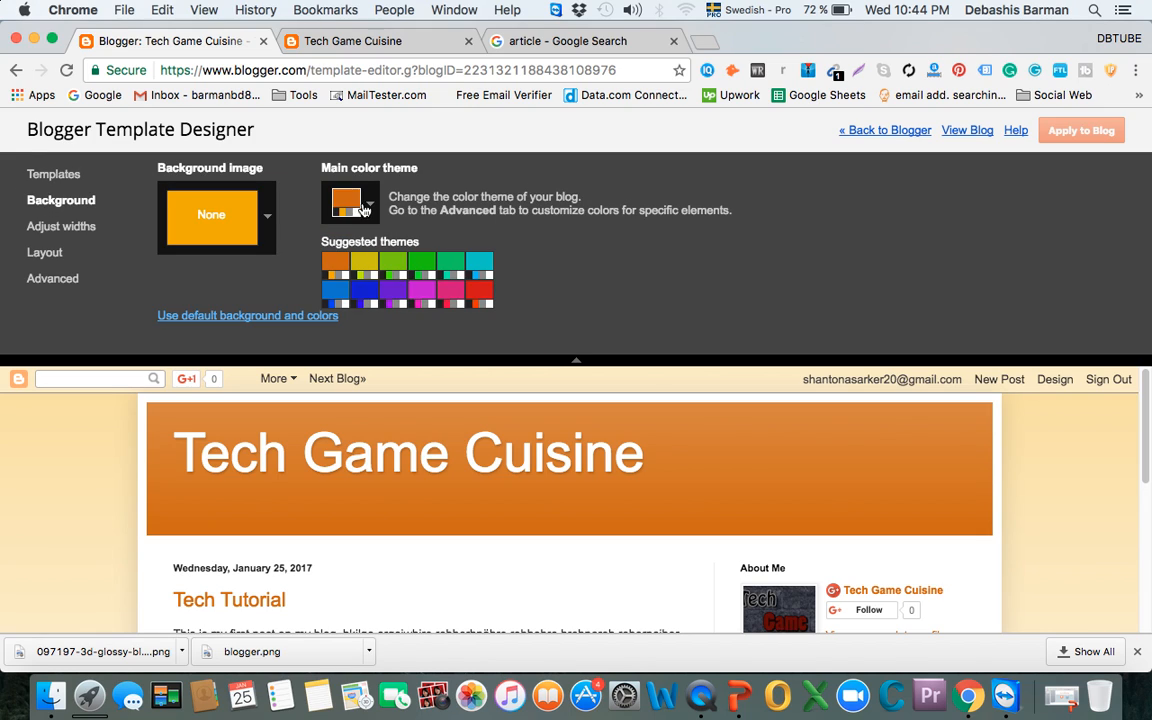
# Try the pink sparkle, blue light burst, blue-green wave, coloured ribbon and grey block images from the Abstract category as the blog background
pyautogui.click(268, 222)
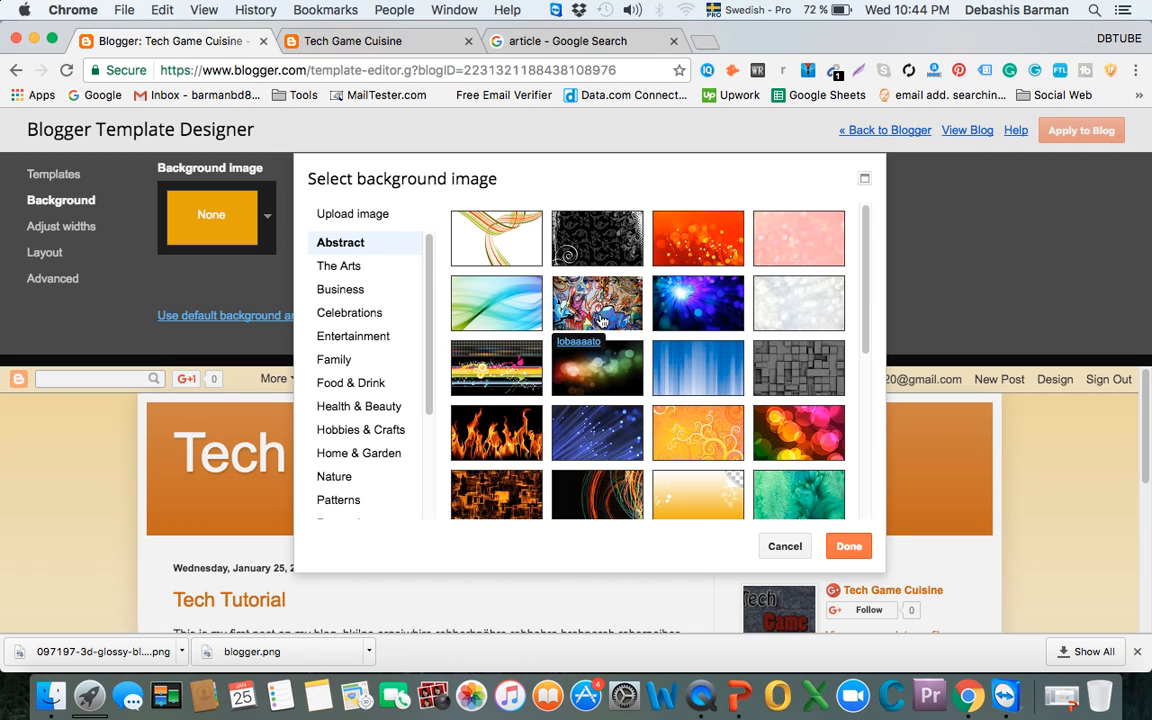
pyautogui.click(789, 245)
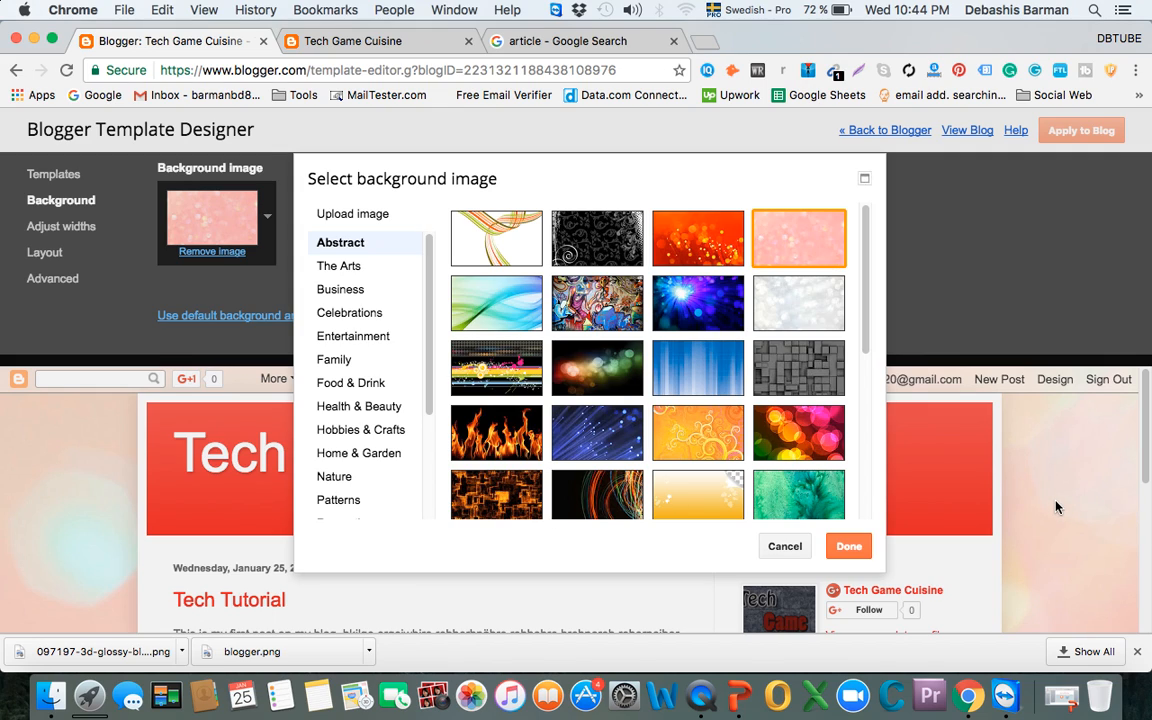
pyautogui.click(688, 302)
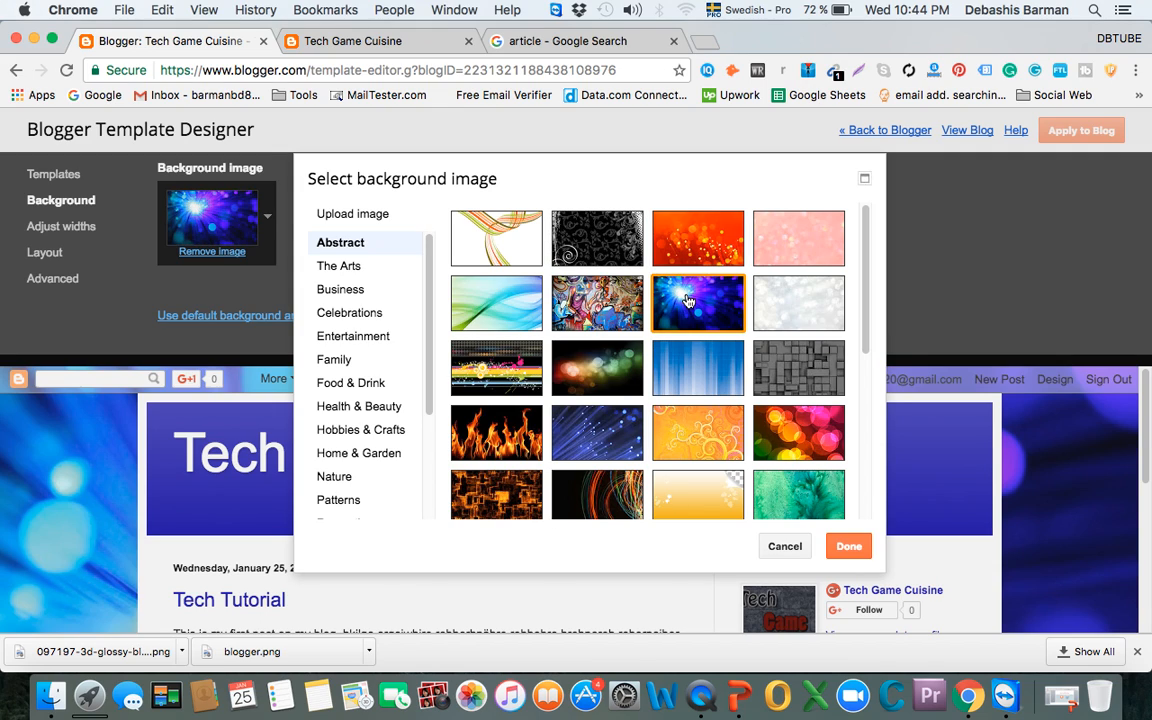
pyautogui.click(497, 311)
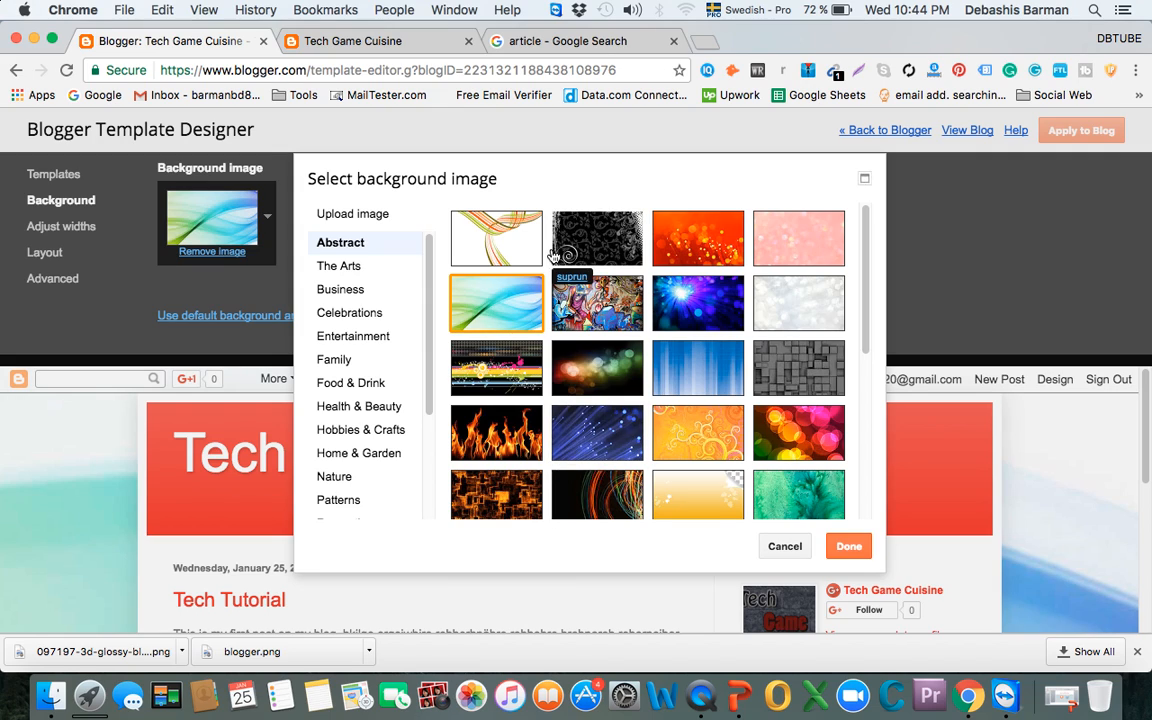
pyautogui.click(511, 237)
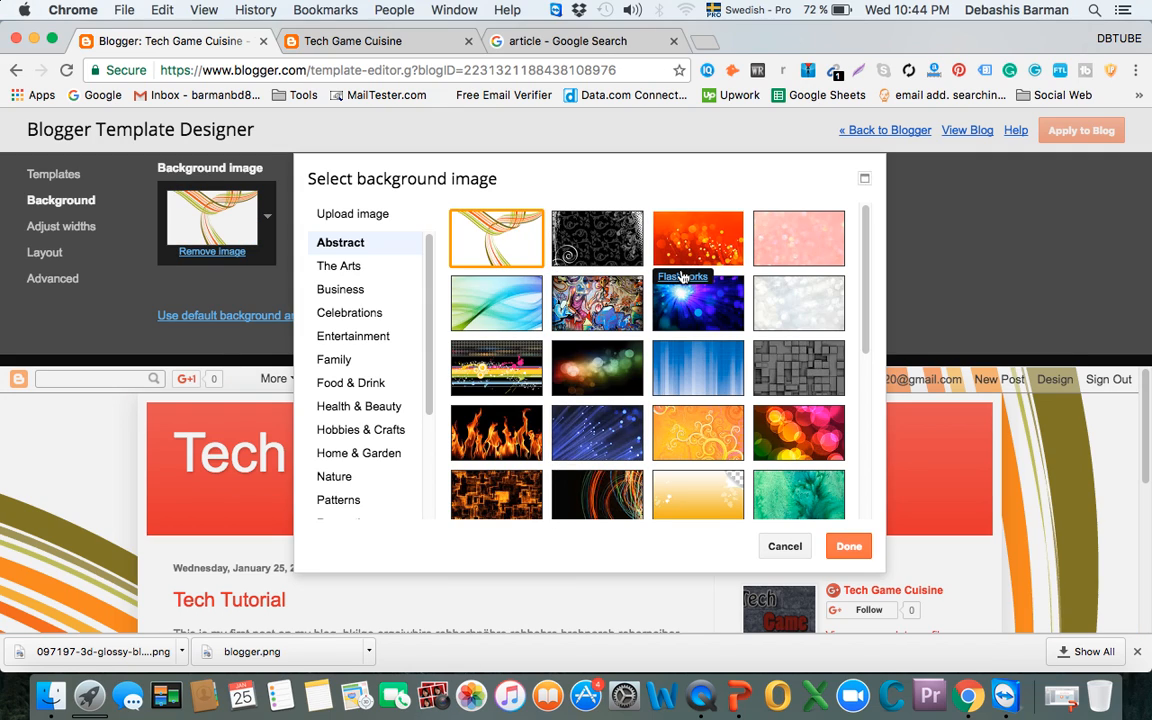
pyautogui.click(785, 382)
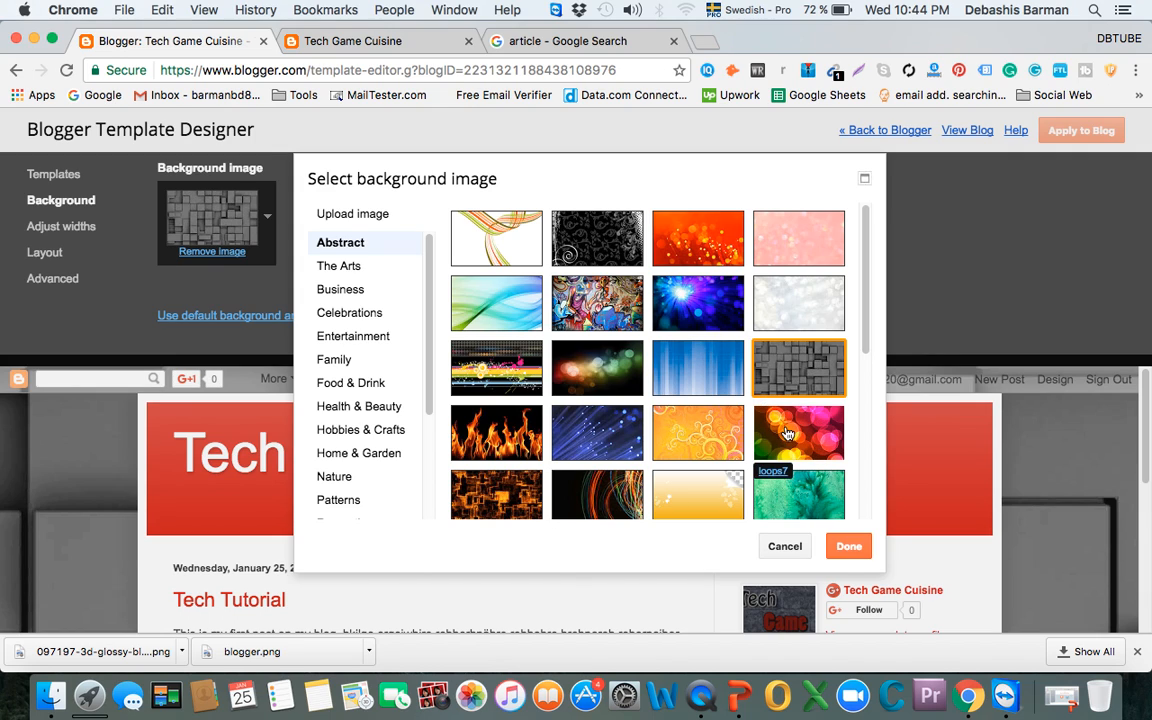
# Try the blue light-streak and dark red bokeh backgrounds and look through the remaining Abstract images
pyautogui.click(585, 440)
pyautogui.scroll(-5, 585, 435)
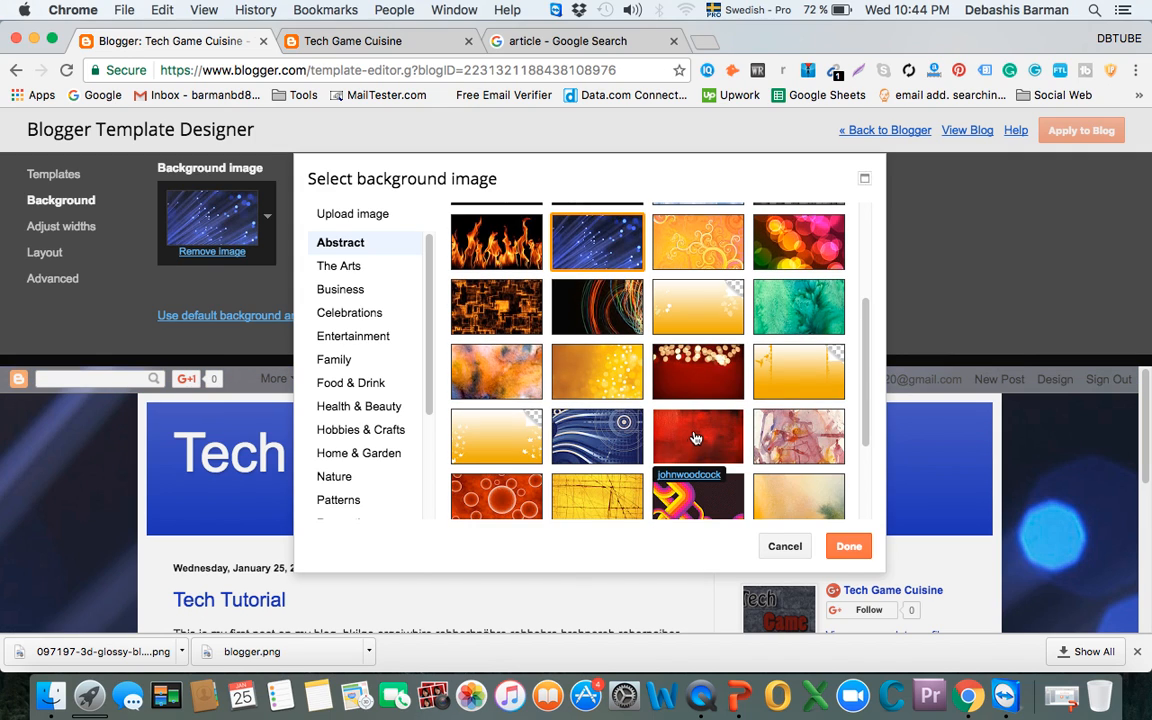
pyautogui.click(701, 375)
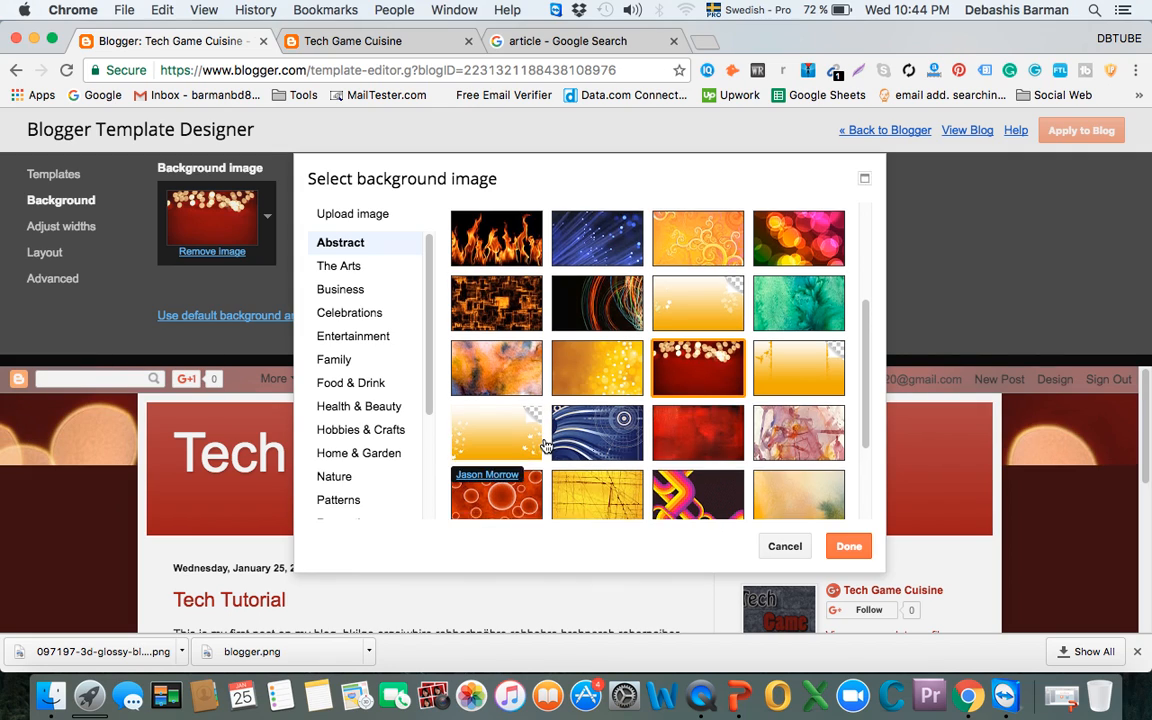
pyautogui.scroll(-3, 515, 420)
pyautogui.scroll(-1, 515, 405)
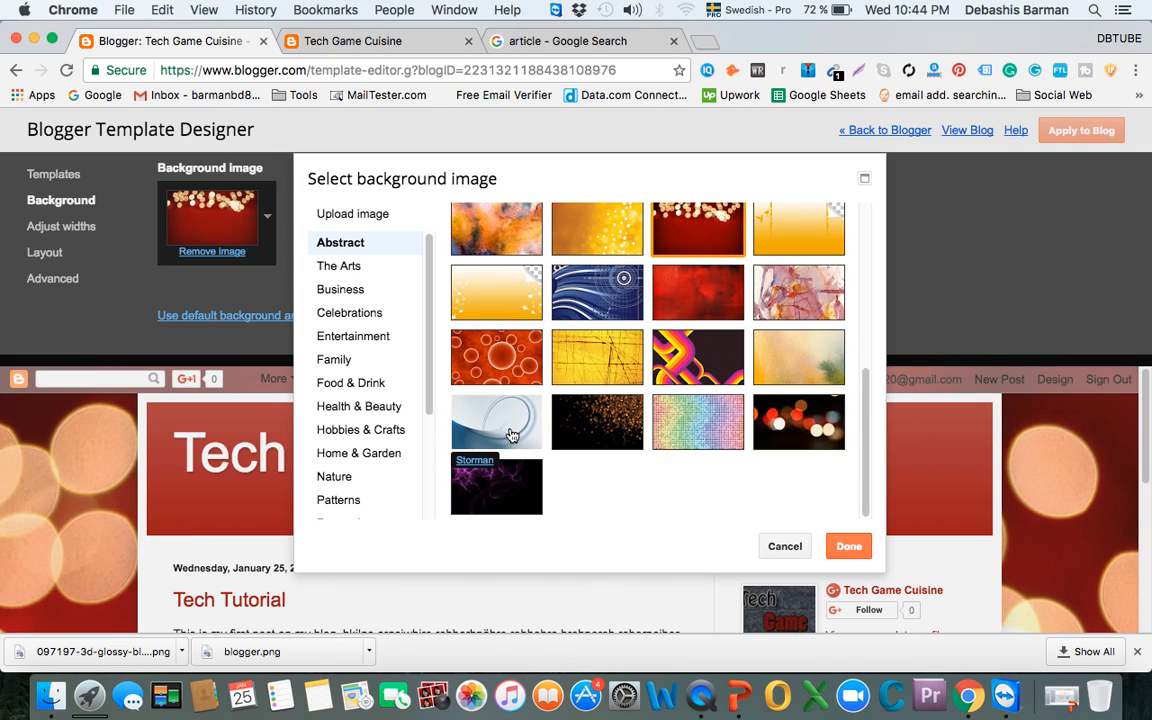
pyautogui.scroll(4, 620, 432)
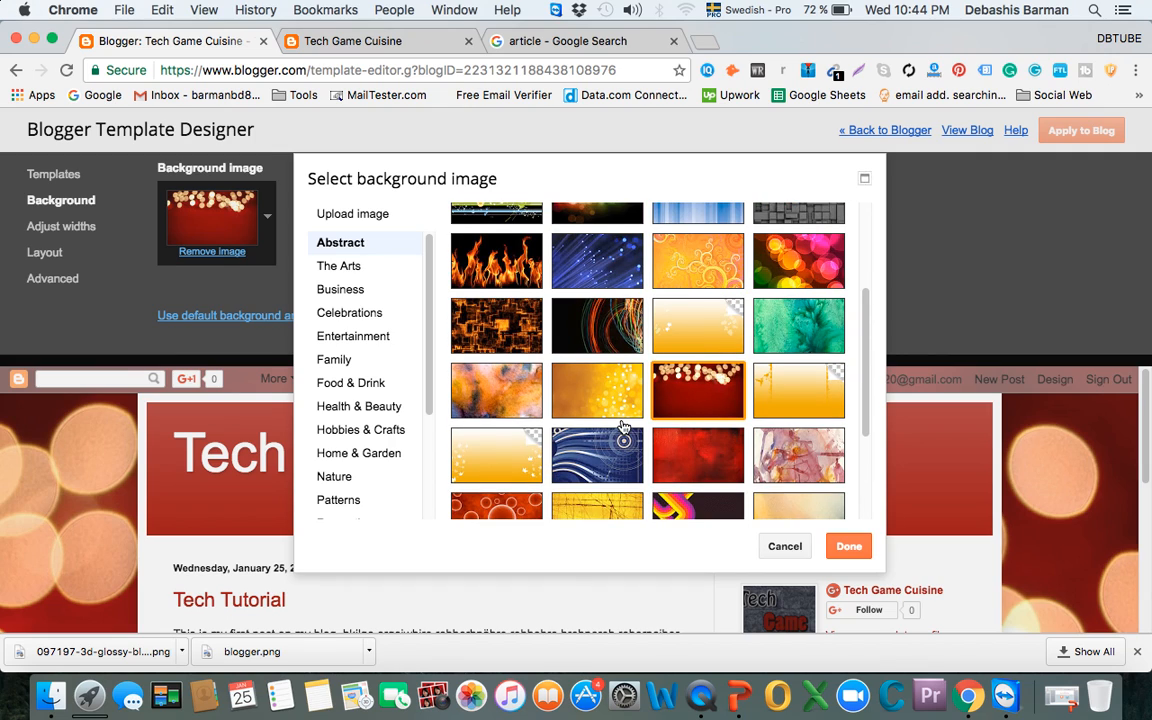
pyautogui.scroll(4, 622, 425)
pyautogui.scroll(1, 627, 412)
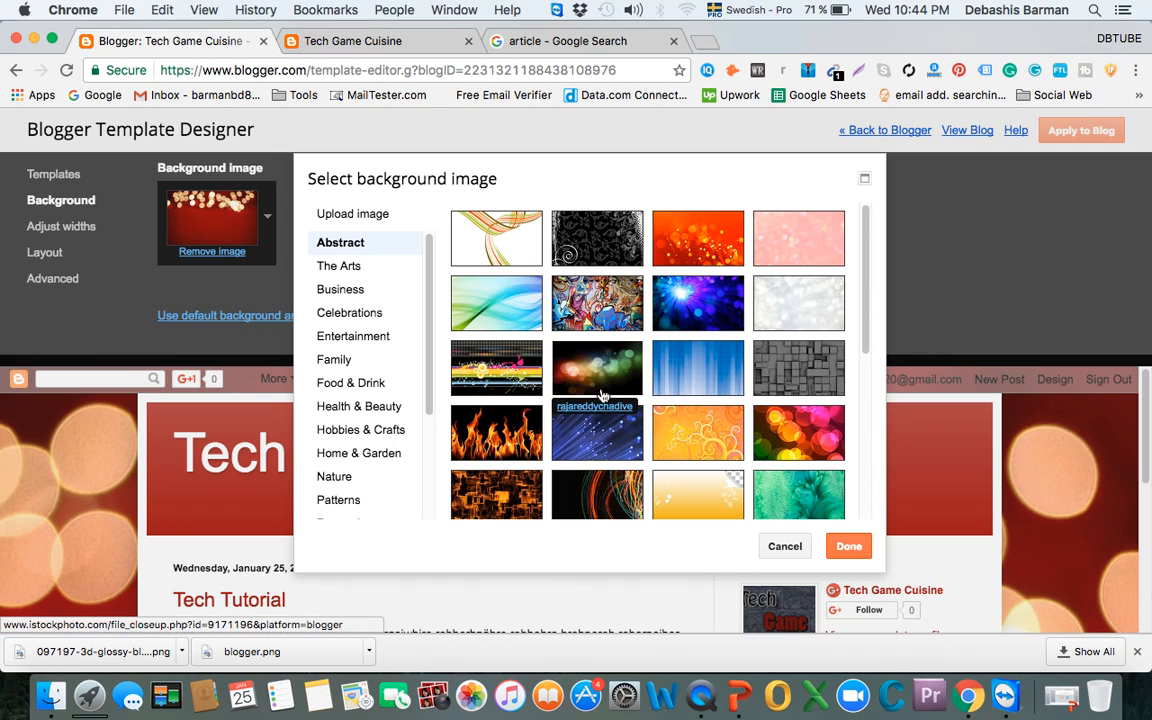
# Compare the black striped, grey block and pale sparkle backgrounds, apply the grey blocks and check the blog preview
pyautogui.click(510, 379)
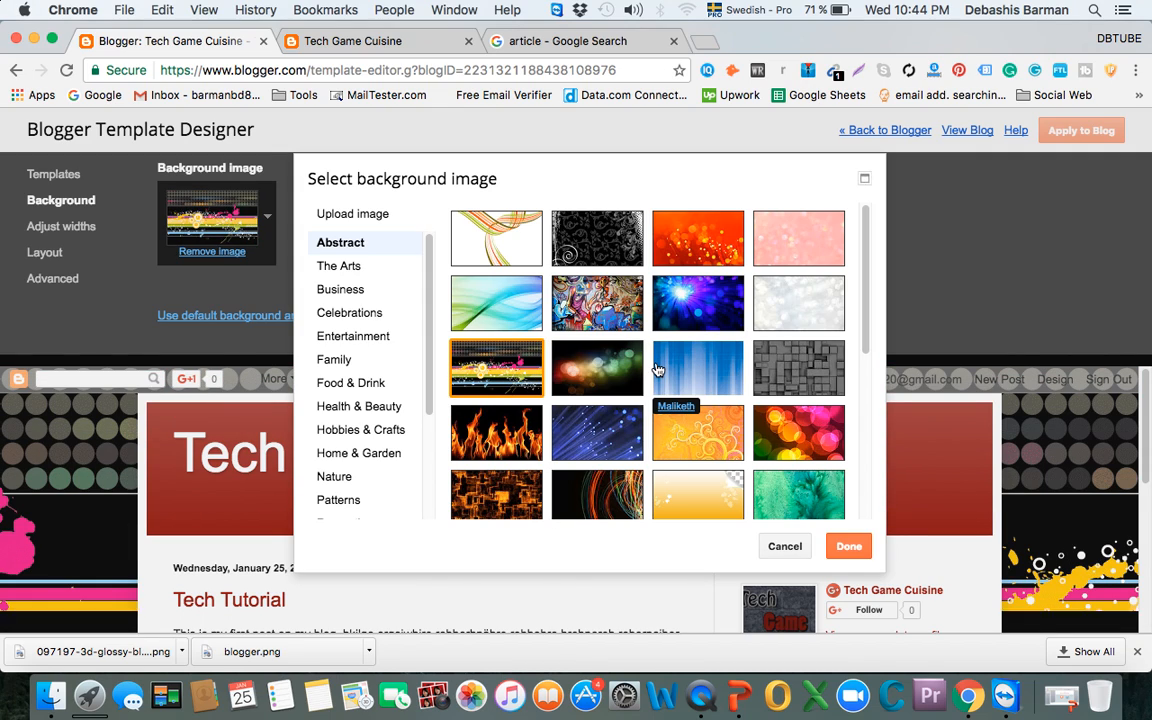
pyautogui.click(798, 367)
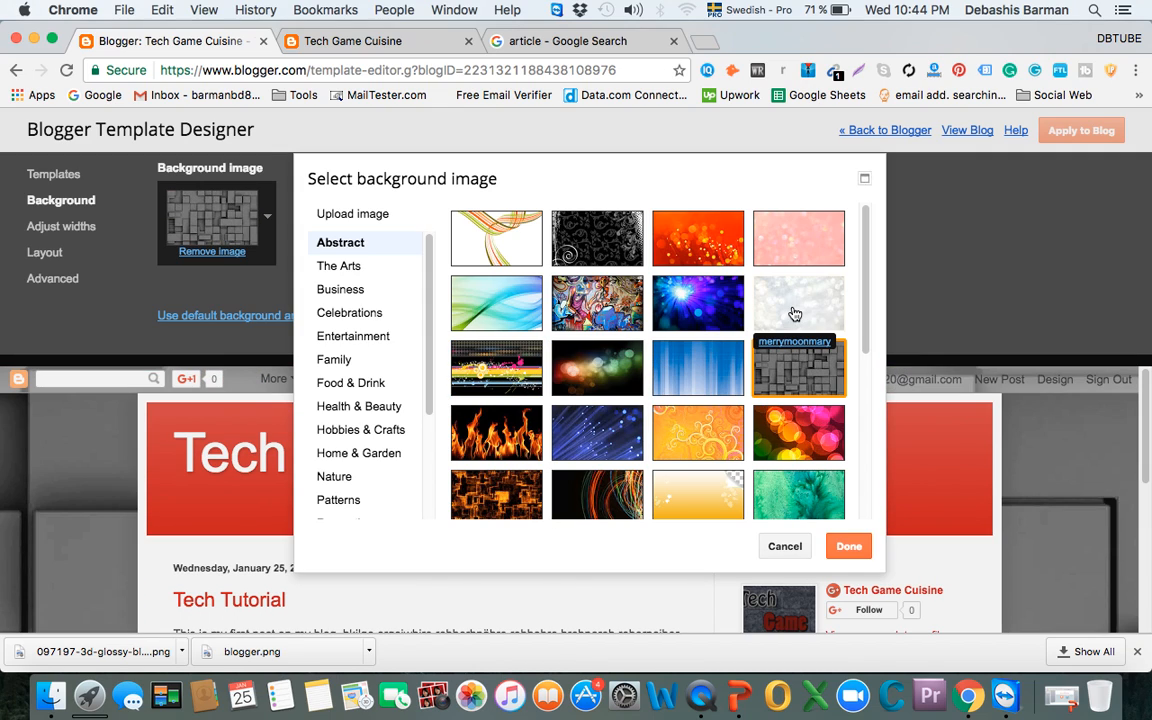
pyautogui.click(800, 302)
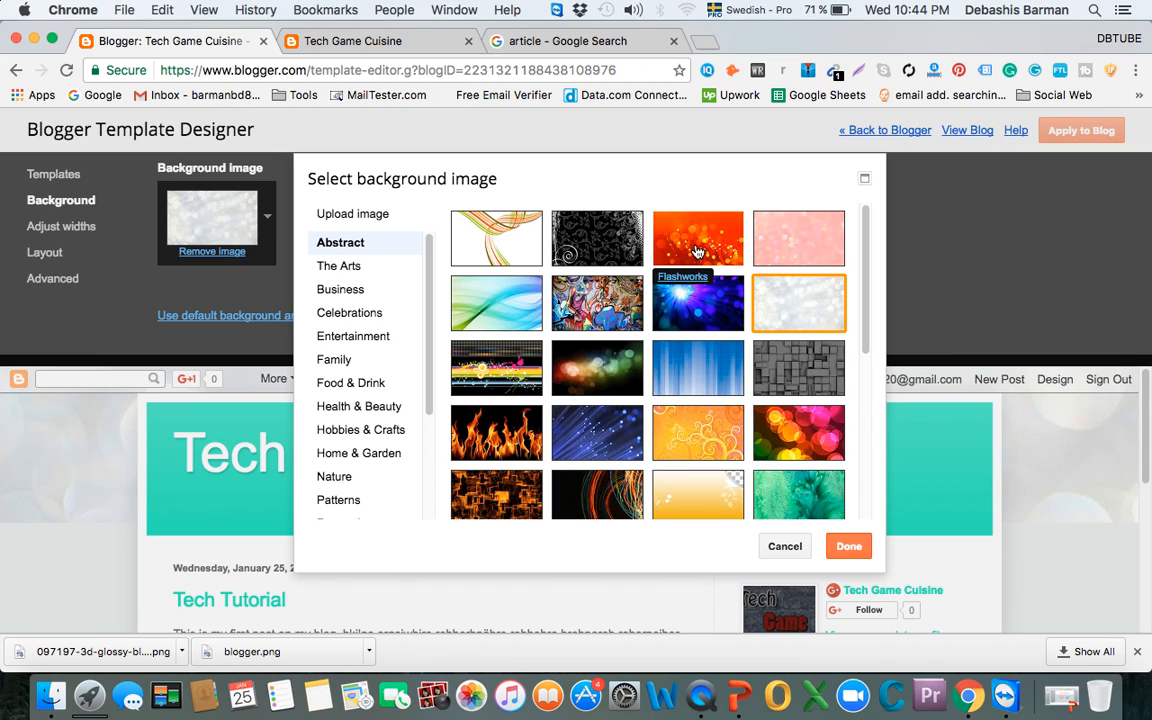
pyautogui.click(798, 367)
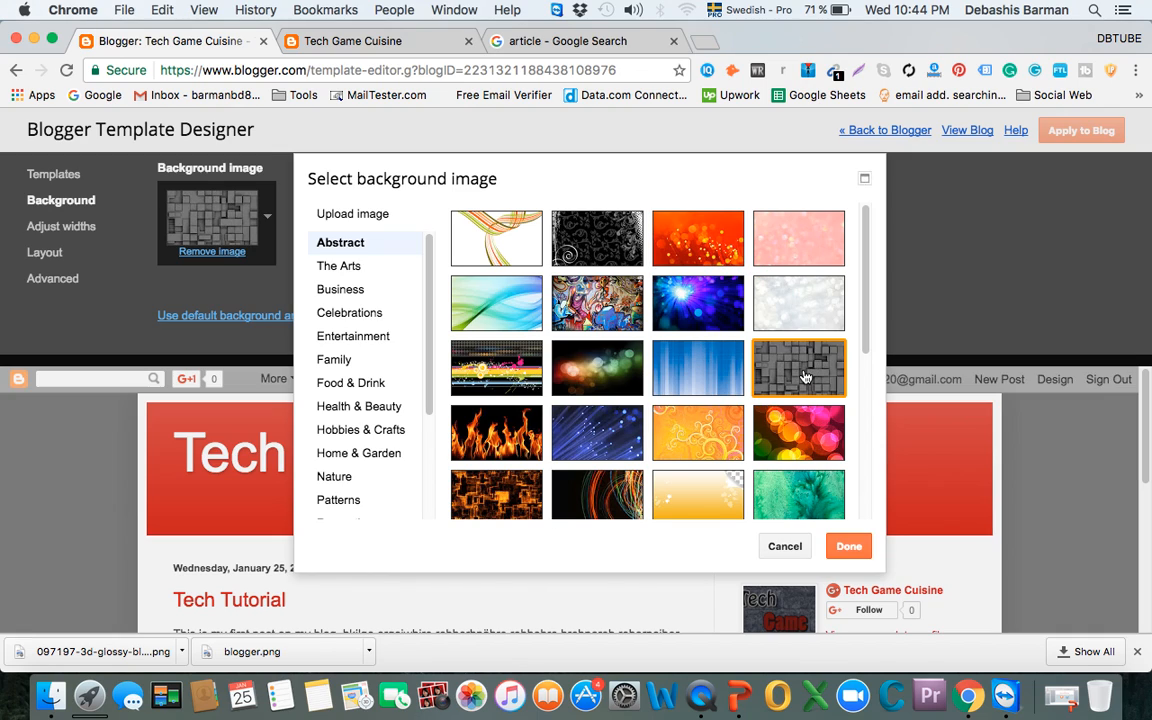
pyautogui.click(848, 547)
pyautogui.scroll(-5, 630, 455)
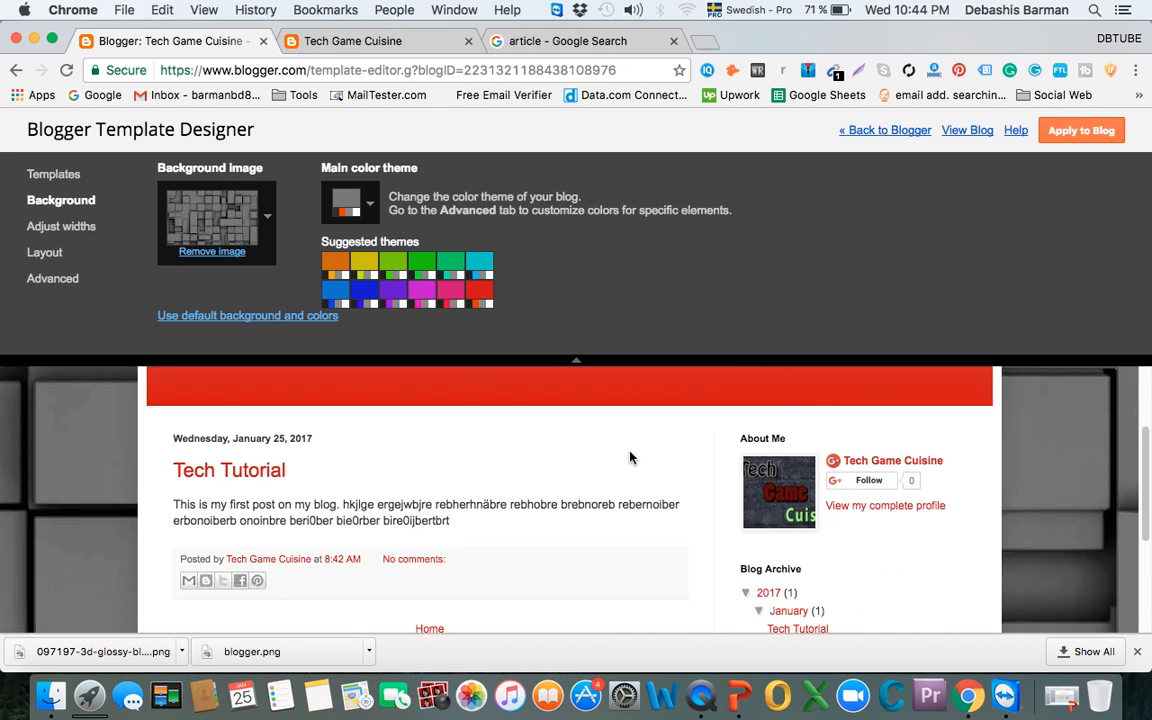
pyautogui.scroll(5, 630, 455)
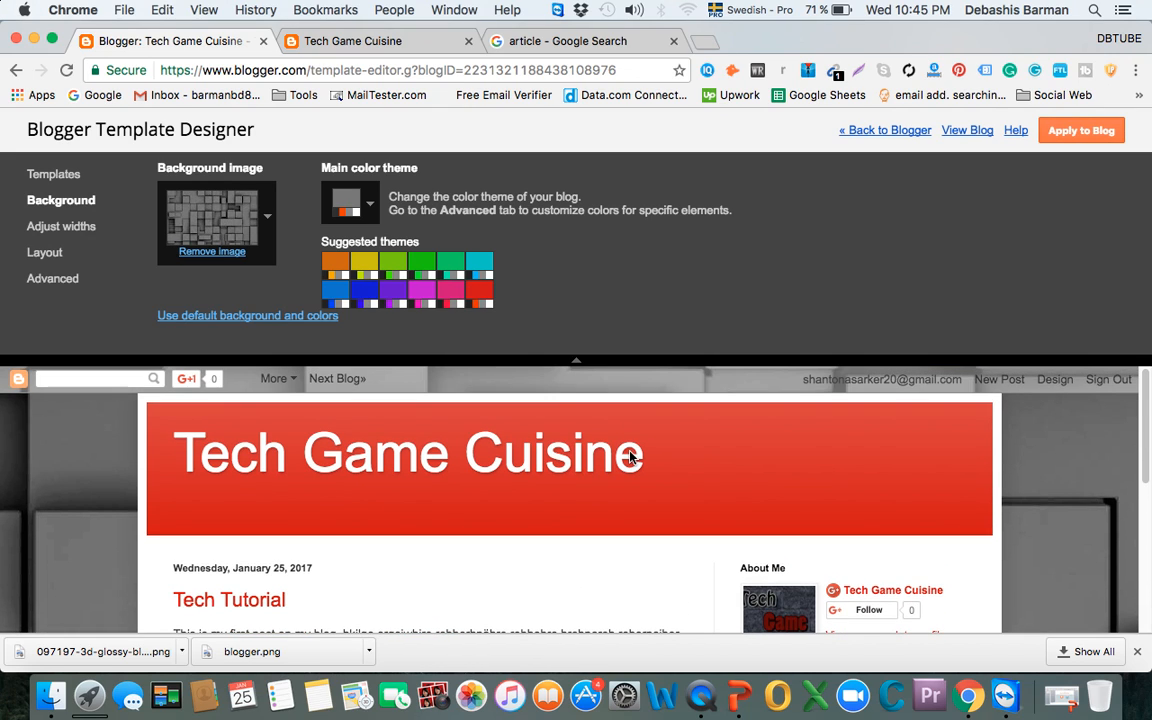
# Set the blog's background image to the Abstract design with orange and green ribbons on white
pyautogui.click(267, 222)
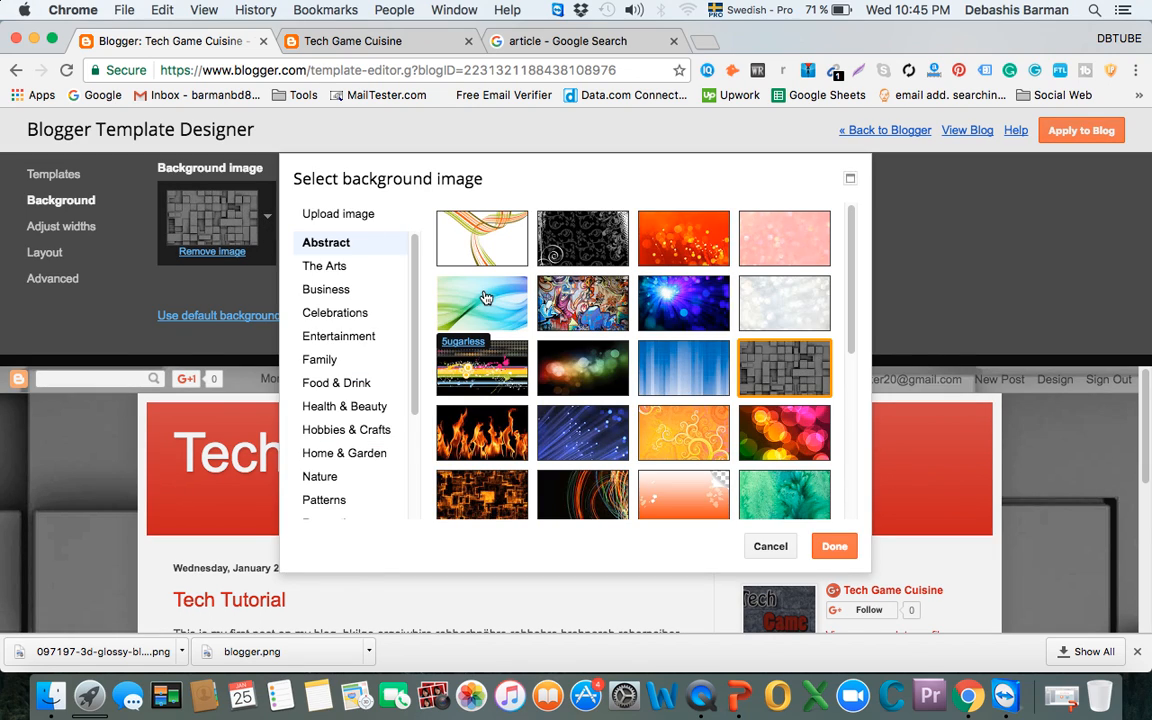
pyautogui.click(480, 241)
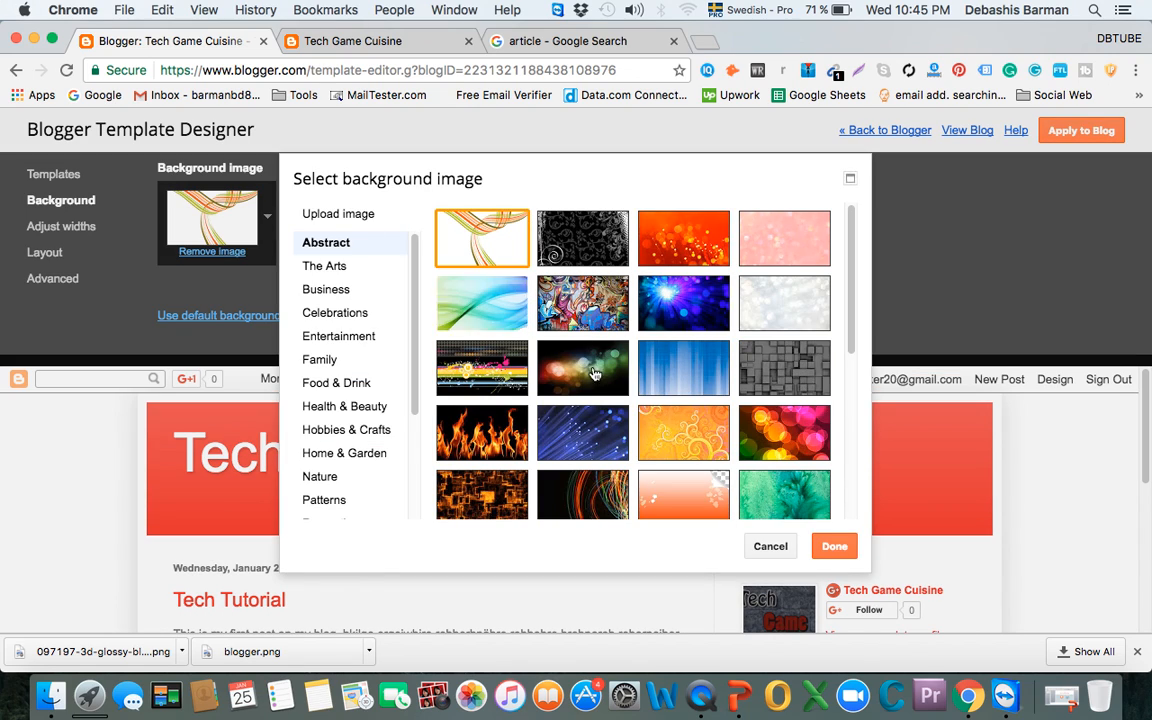
pyautogui.click(835, 548)
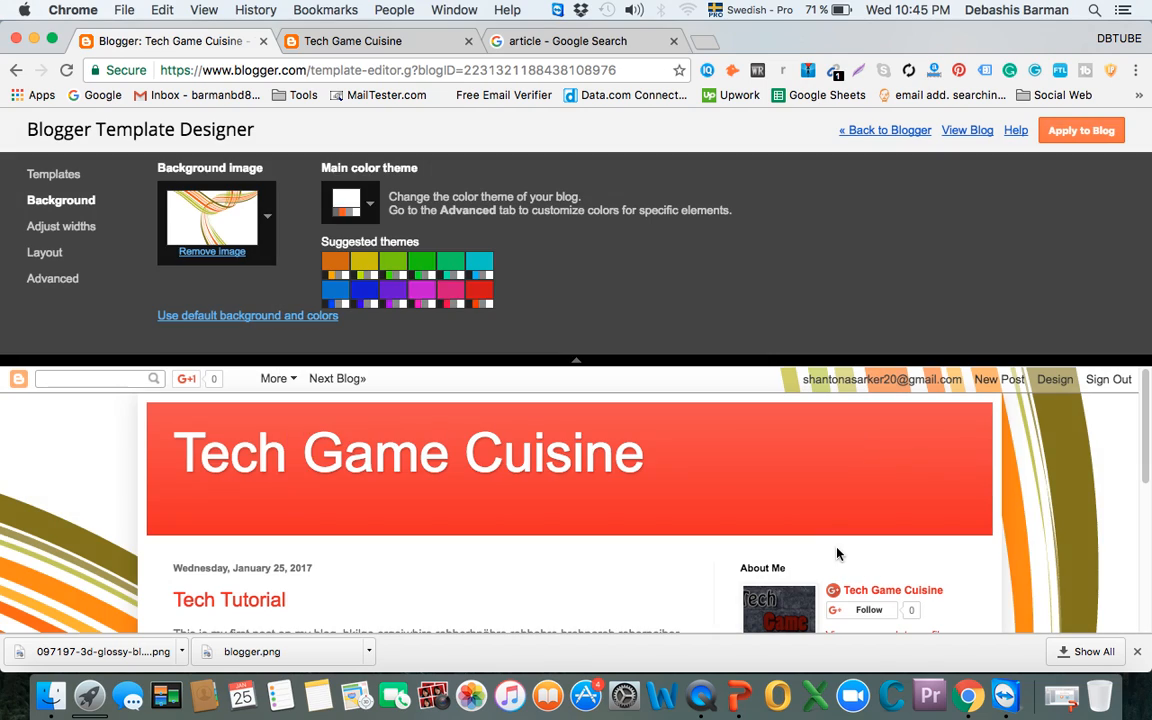
# Try the yellow and green suggested color themes and set the blog's main color theme to orange
pyautogui.click(366, 268)
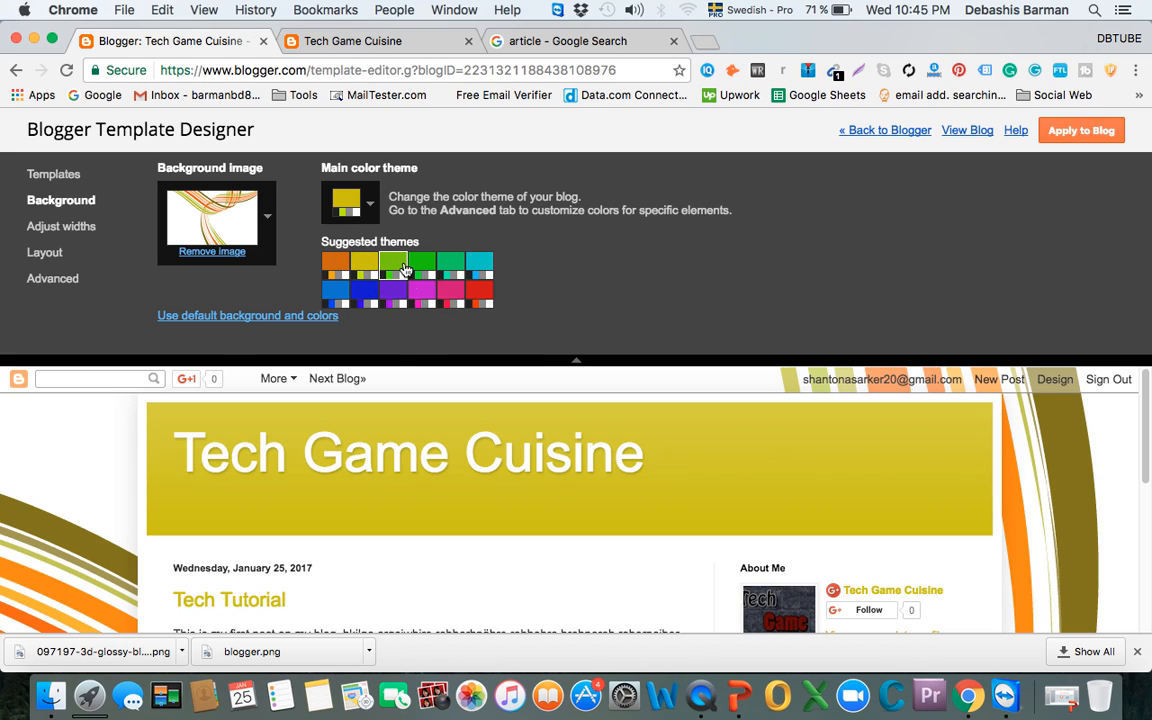
pyautogui.click(393, 265)
pyautogui.click(421, 265)
pyautogui.click(451, 268)
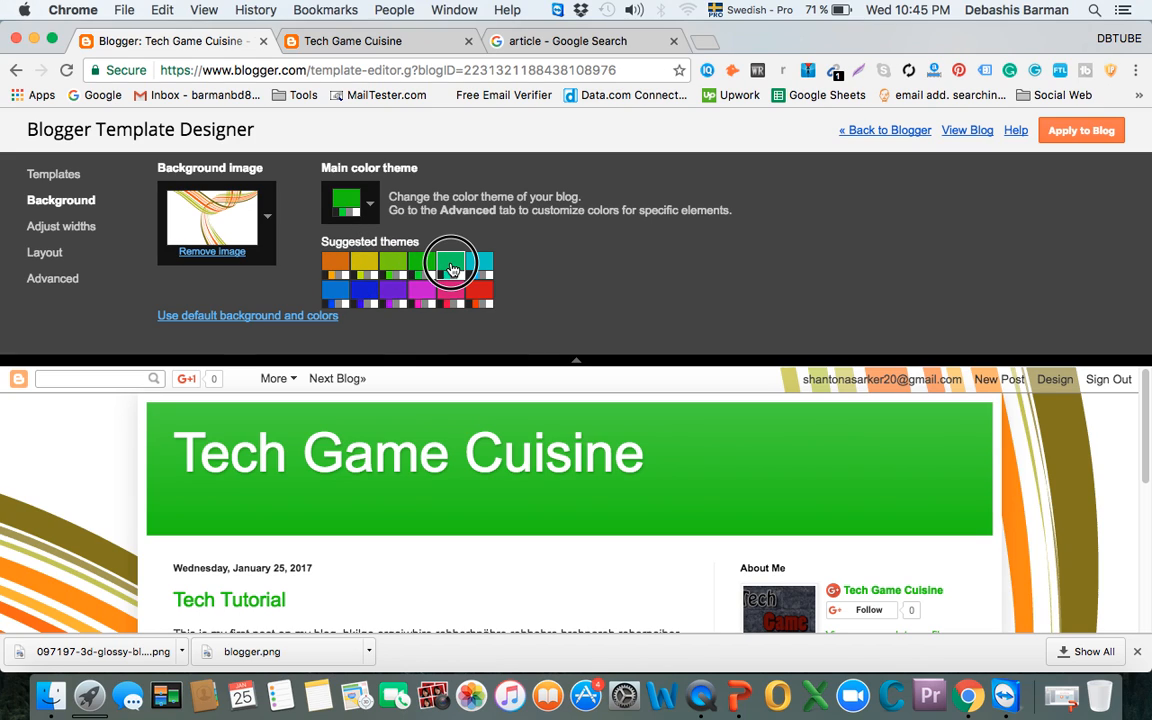
pyautogui.click(333, 268)
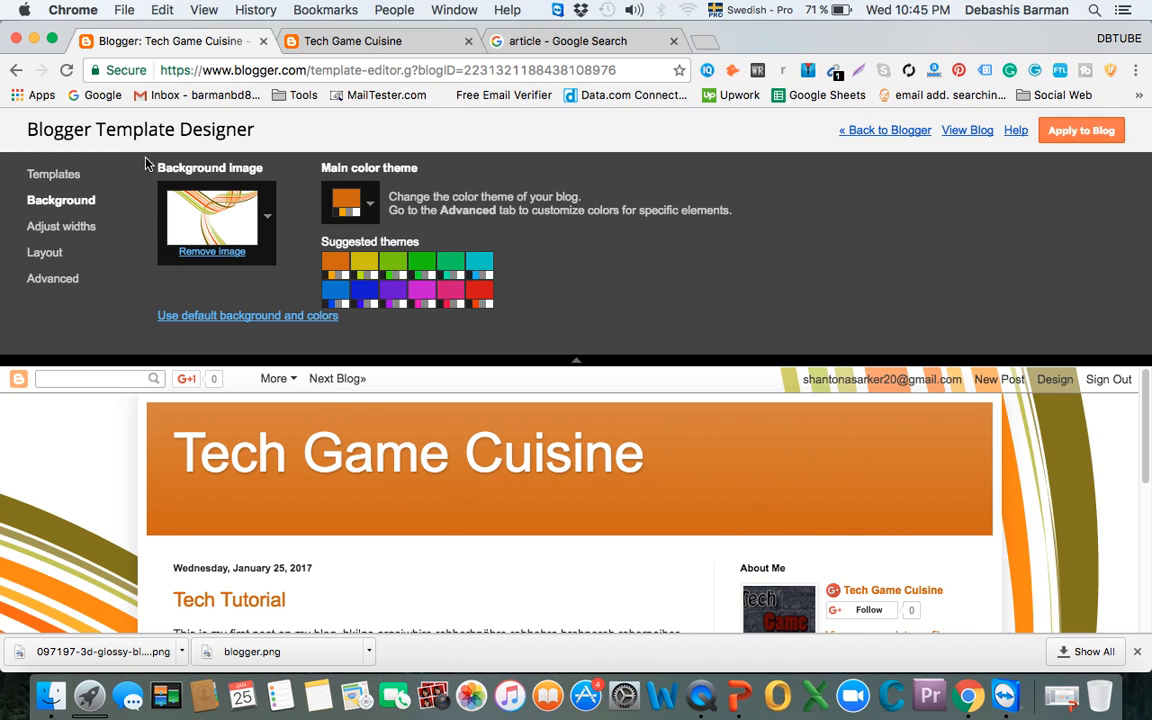
# Widen the entire blog to 1160 px, check the preview and fine-tune the width to 1150 px
pyautogui.click(56, 227)
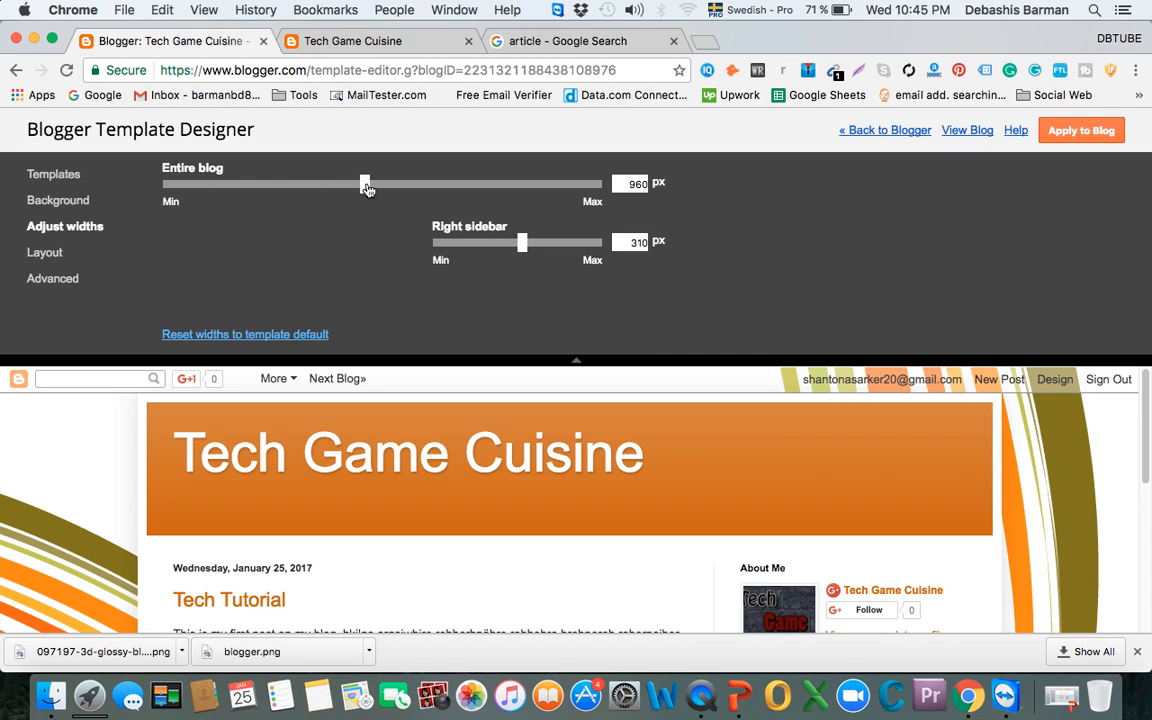
pyautogui.moveTo(367, 190); pyautogui.dragTo(455, 193)
pyautogui.scroll(-5, 511, 488)
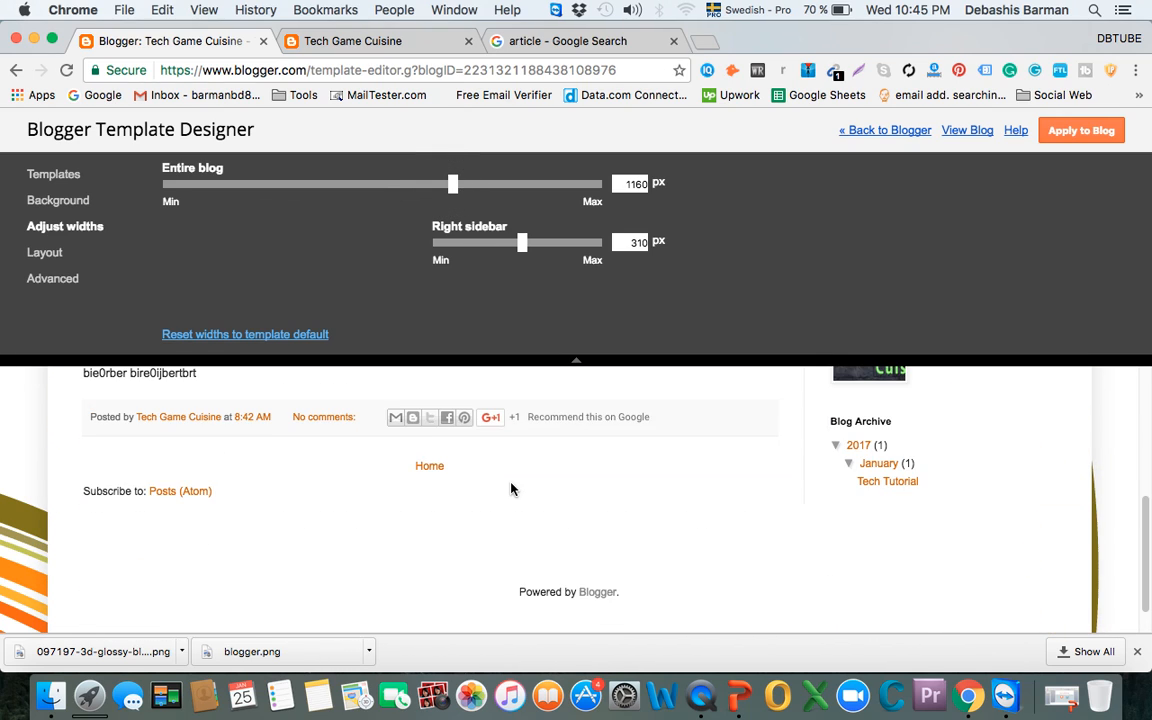
pyautogui.scroll(5, 511, 488)
pyautogui.scroll(-3, 511, 488)
pyautogui.scroll(3, 511, 488)
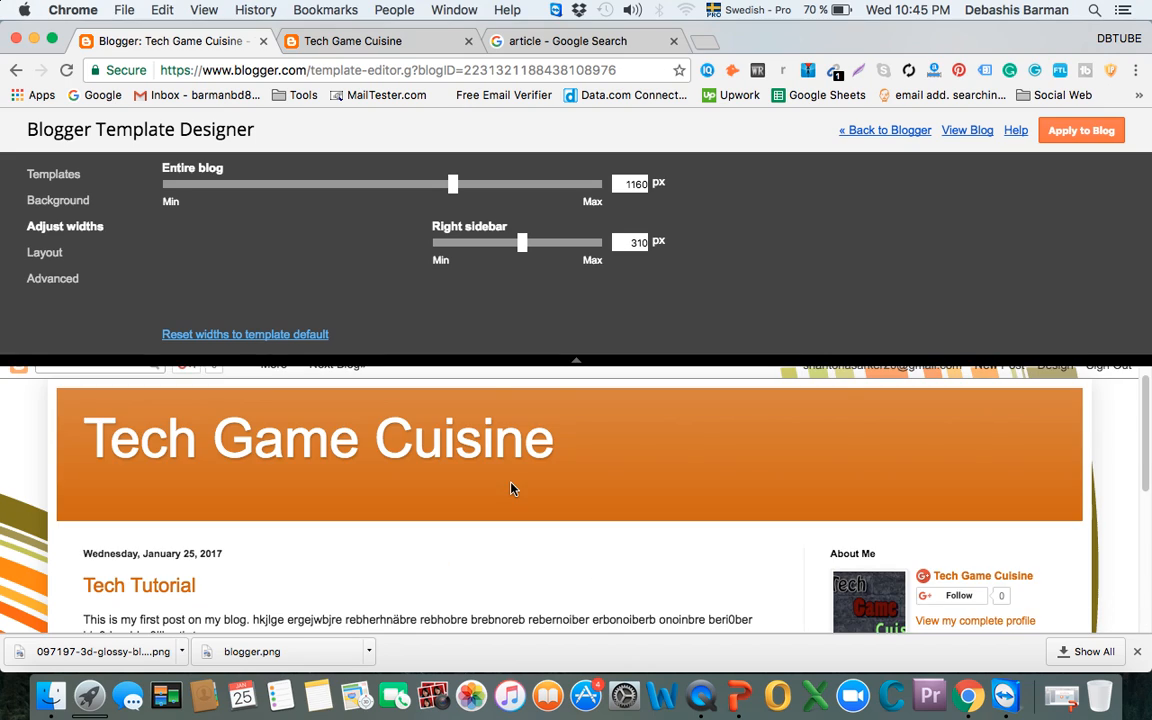
pyautogui.moveTo(454, 192); pyautogui.dragTo(450, 193)
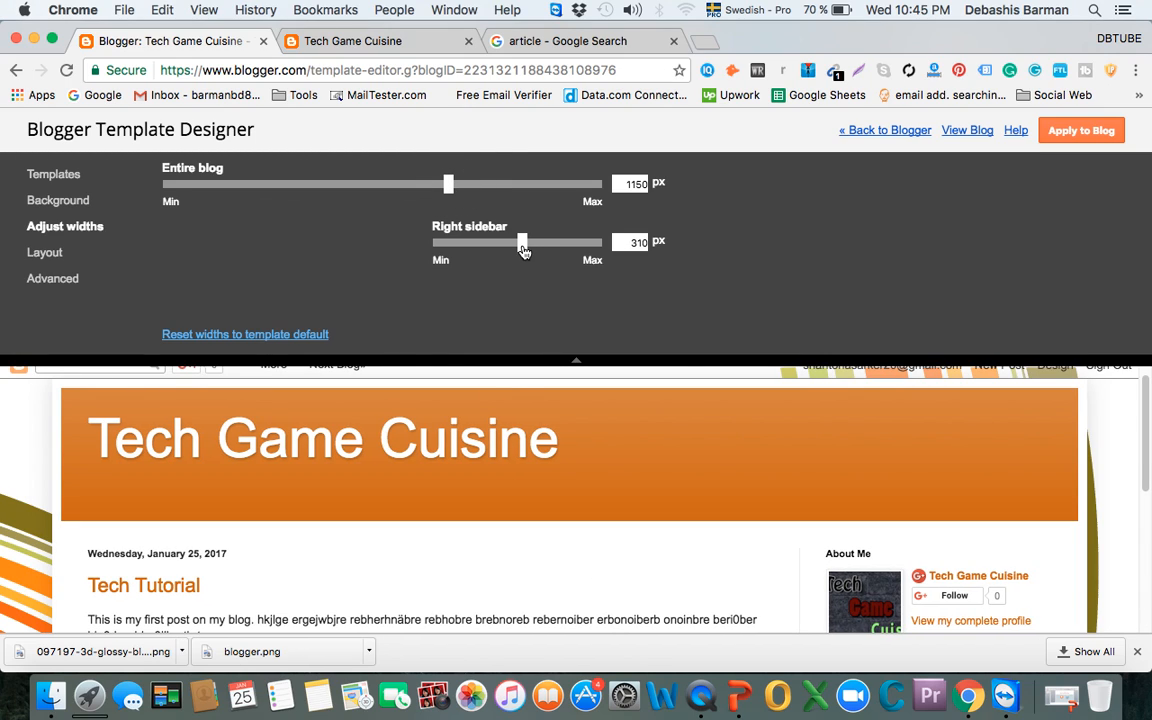
# Widen the right sidebar to 340 px, check the preview and reduce the sidebar width to 330 px
pyautogui.moveTo(522, 243); pyautogui.dragTo(535, 244)
pyautogui.scroll(-1, 599, 411)
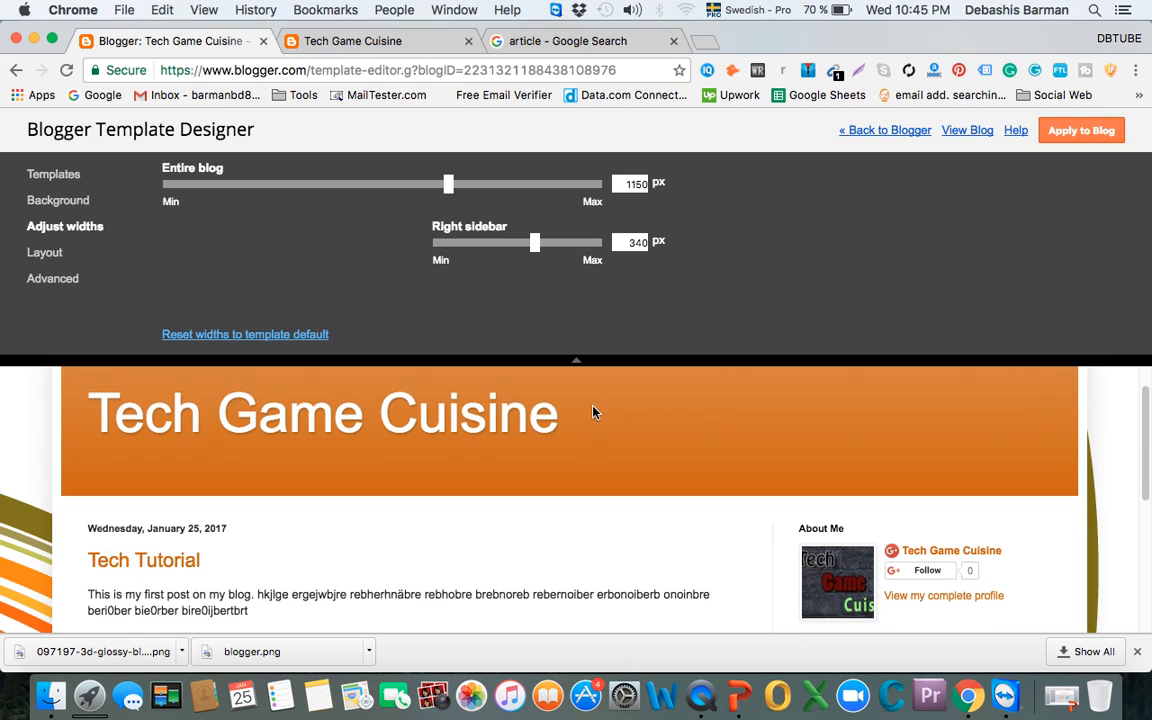
pyautogui.scroll(-3, 596, 411)
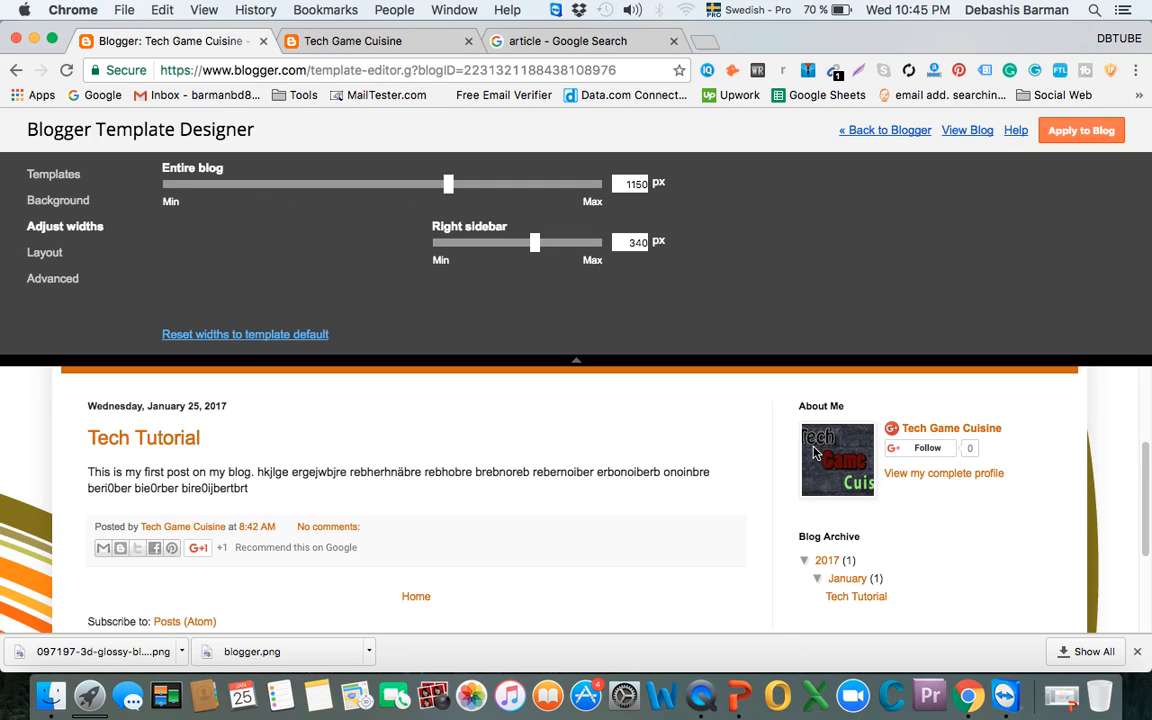
pyautogui.moveTo(535, 248)
pyautogui.mouseDown()
pyautogui.moveTo(547, 246)
pyautogui.moveTo(532, 249)
pyautogui.mouseUp()
pyautogui.scroll(-5, 578, 352)
pyautogui.scroll(5, 586, 424)
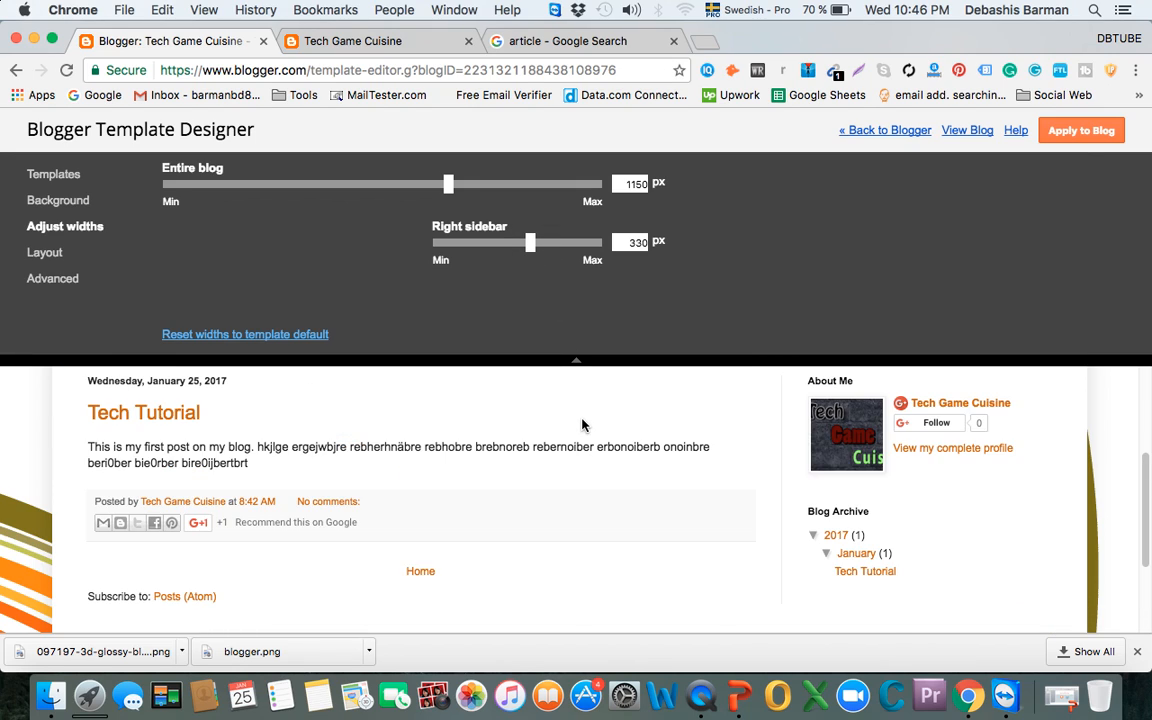
pyautogui.scroll(3, 583, 425)
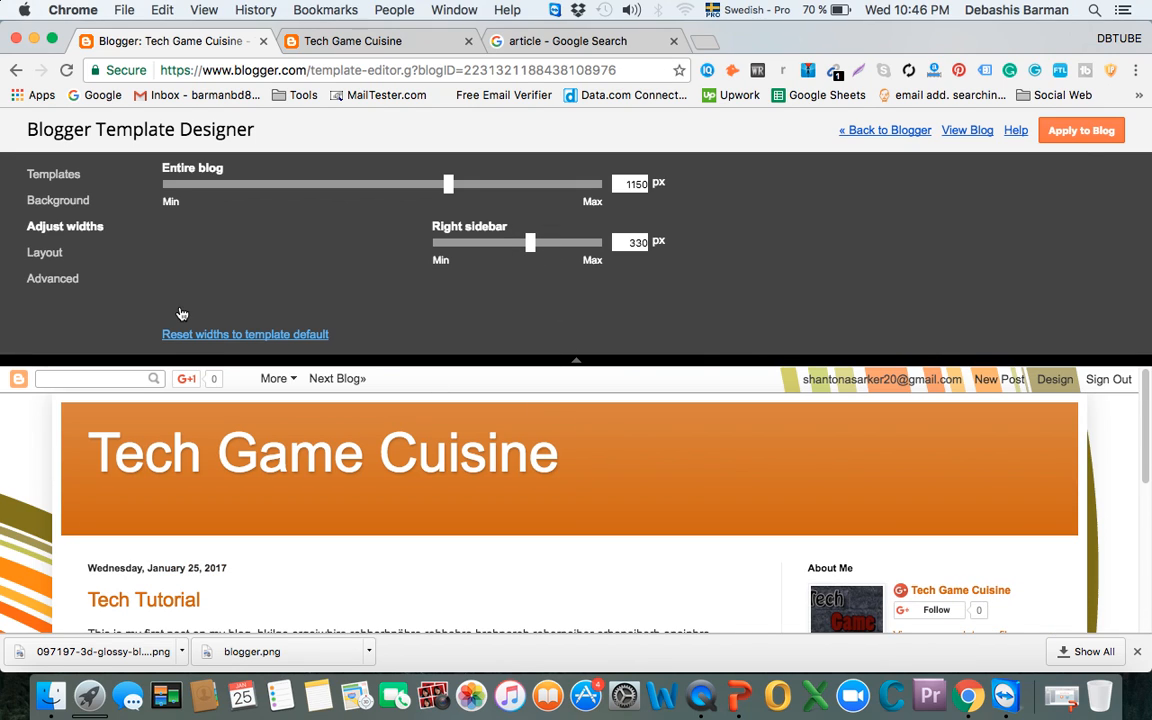
# Try the body layout with a split right sidebar and the single-column layout, checking the gadget preview and blog width
pyautogui.click(46, 250)
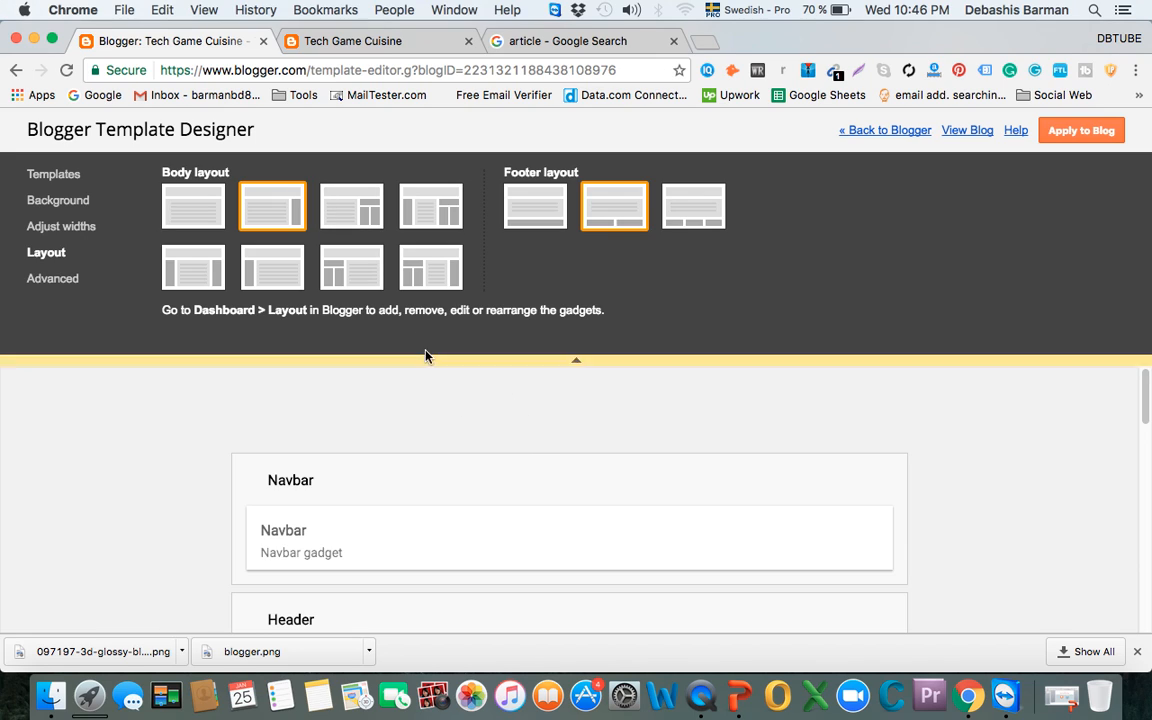
pyautogui.scroll(-5, 481, 453)
pyautogui.scroll(5, 479, 453)
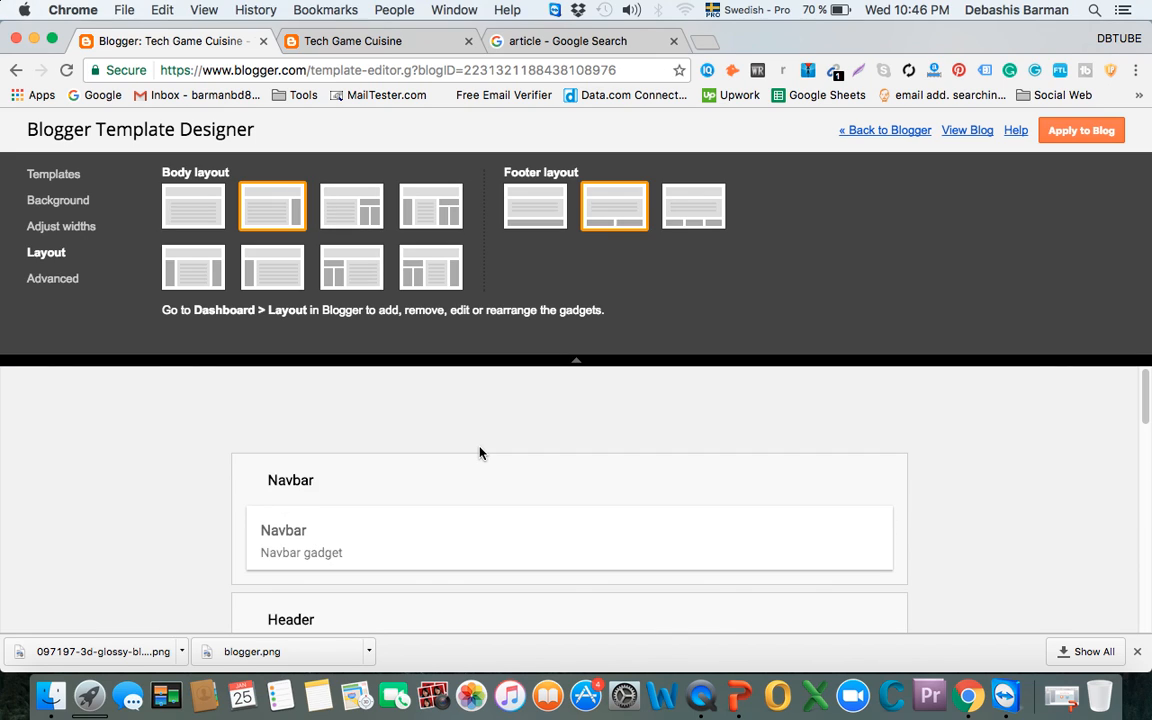
pyautogui.click(354, 211)
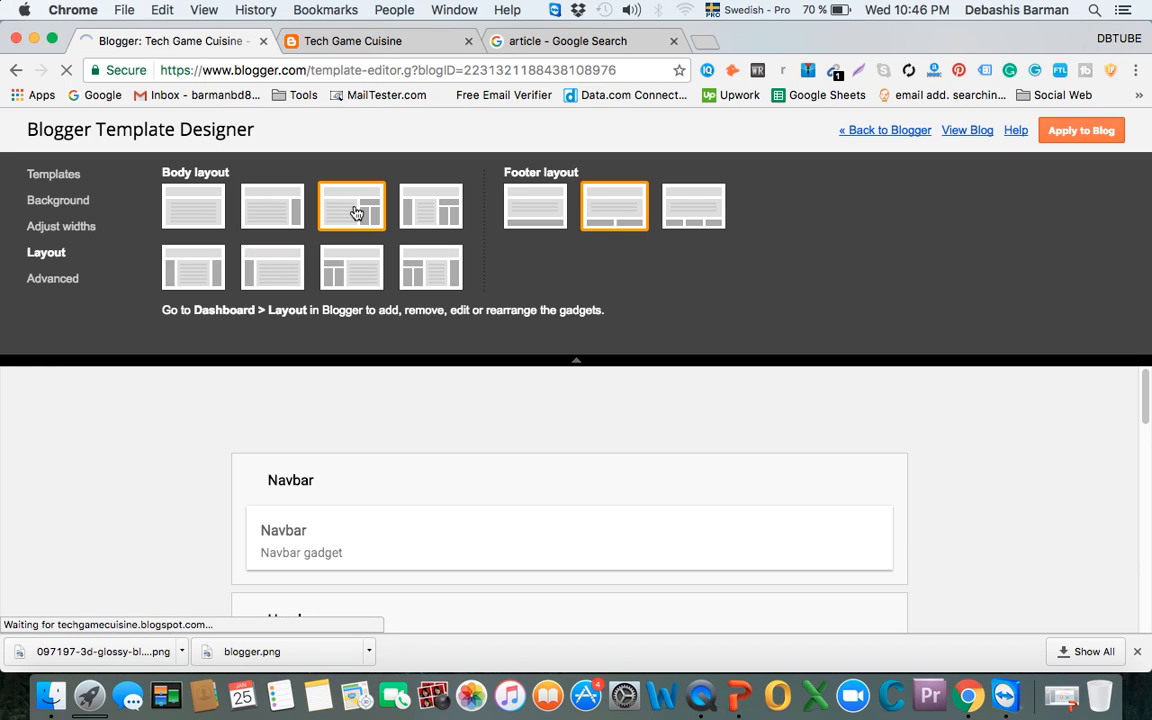
pyautogui.click(190, 212)
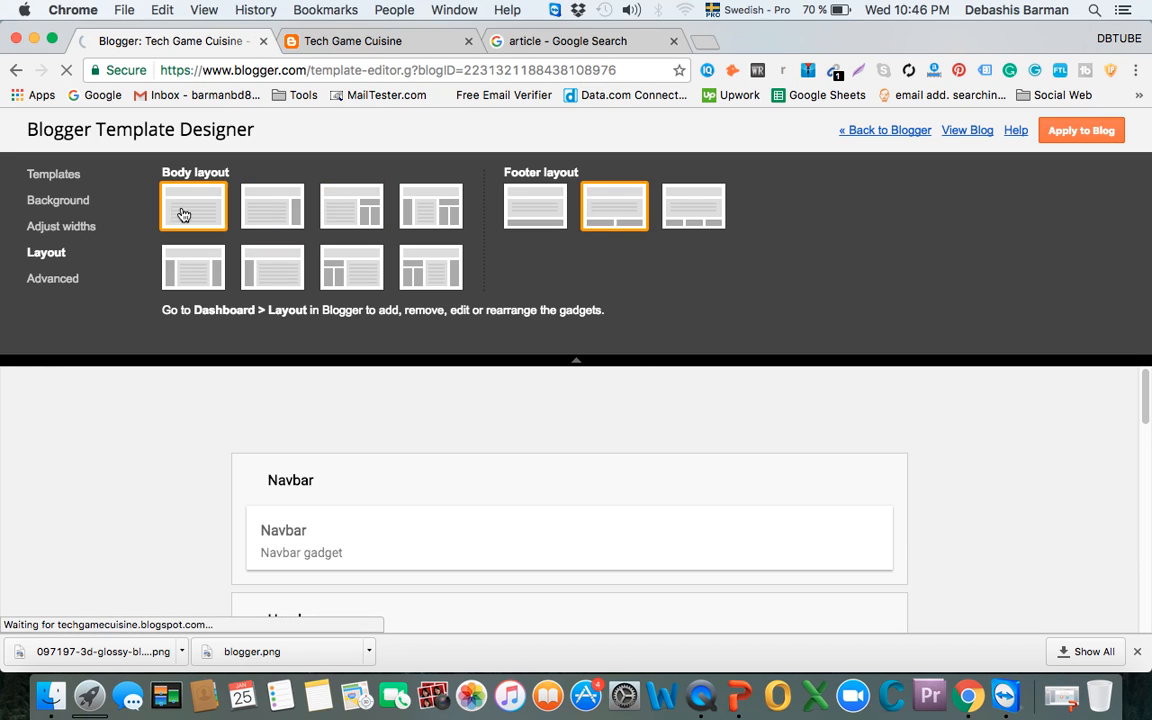
pyautogui.click(66, 227)
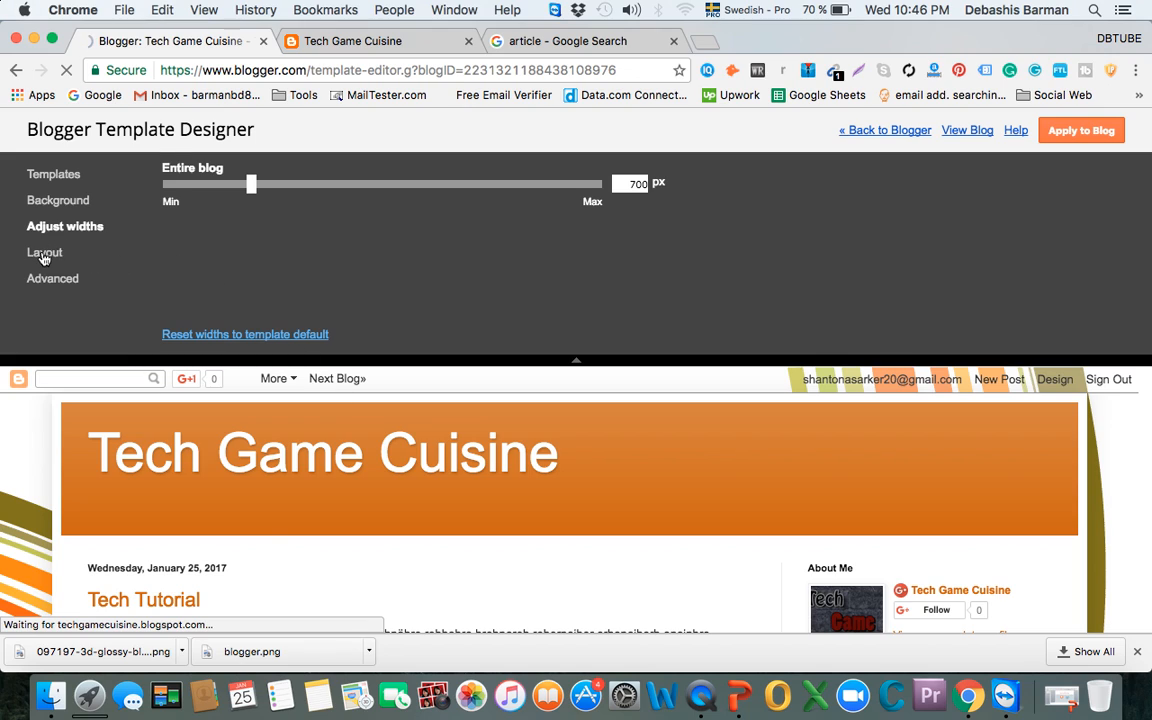
pyautogui.click(44, 256)
pyautogui.scroll(-10, 501, 468)
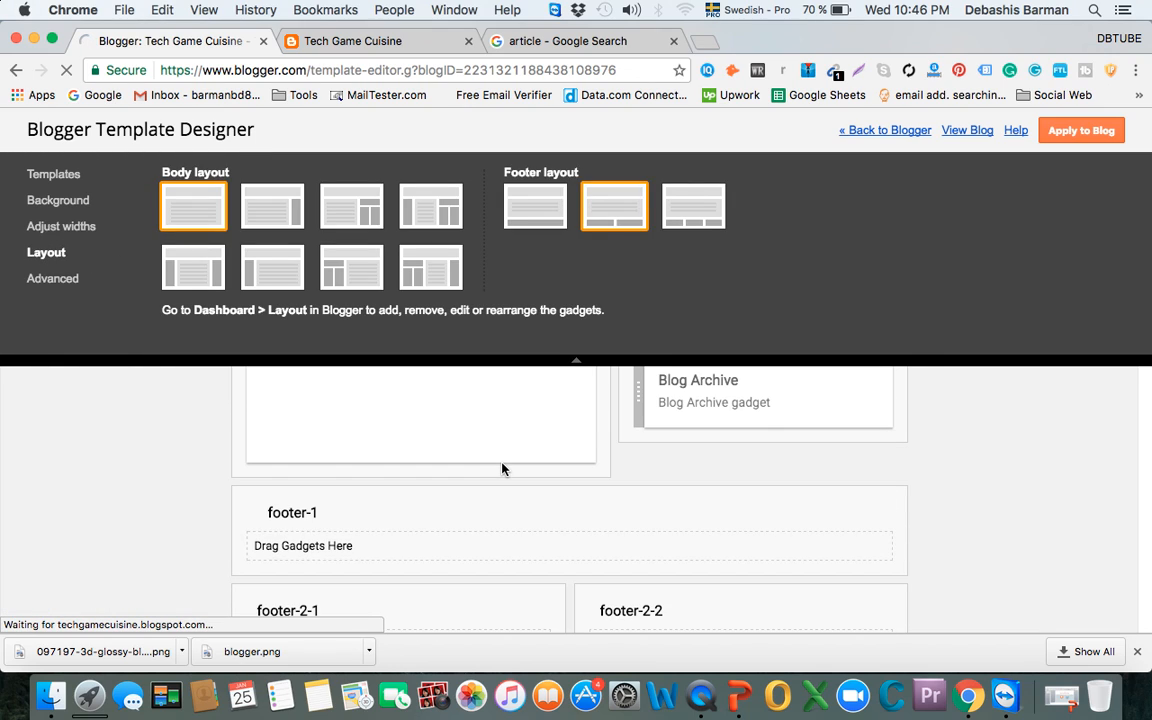
pyautogui.scroll(10, 502, 469)
pyautogui.scroll(-3, 502, 469)
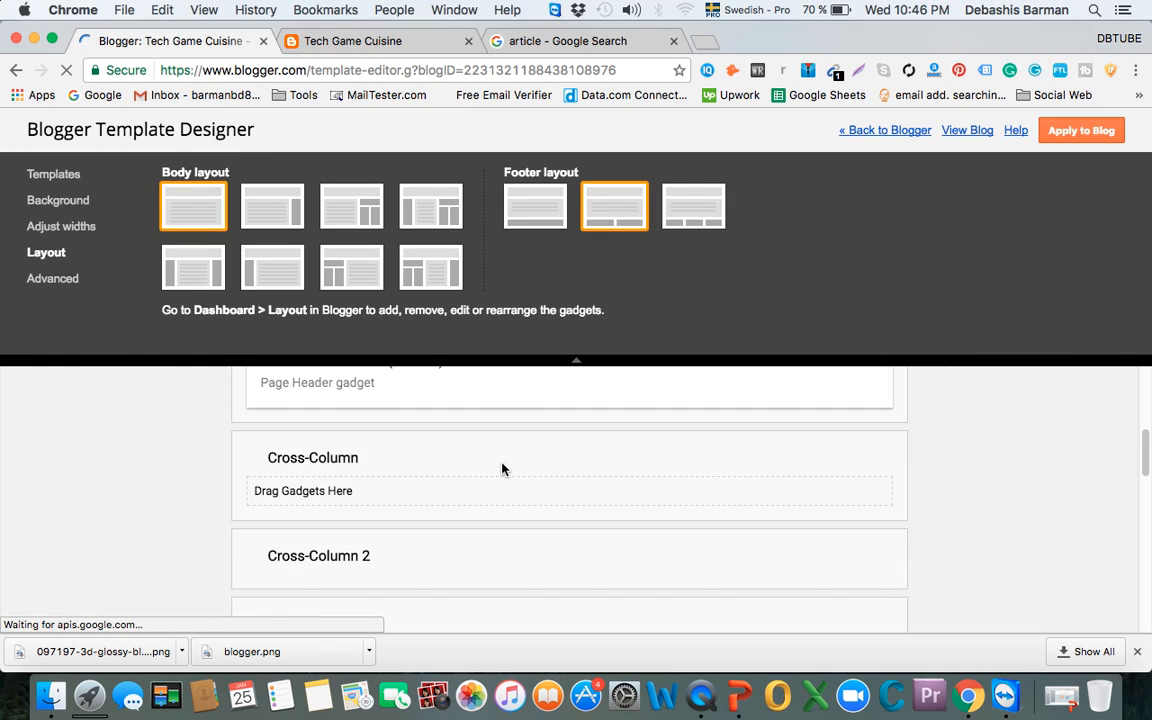
pyautogui.scroll(3, 502, 469)
# Set the body layout to a central content column with one sidebar on each side and check the gadget preview
pyautogui.click(200, 272)
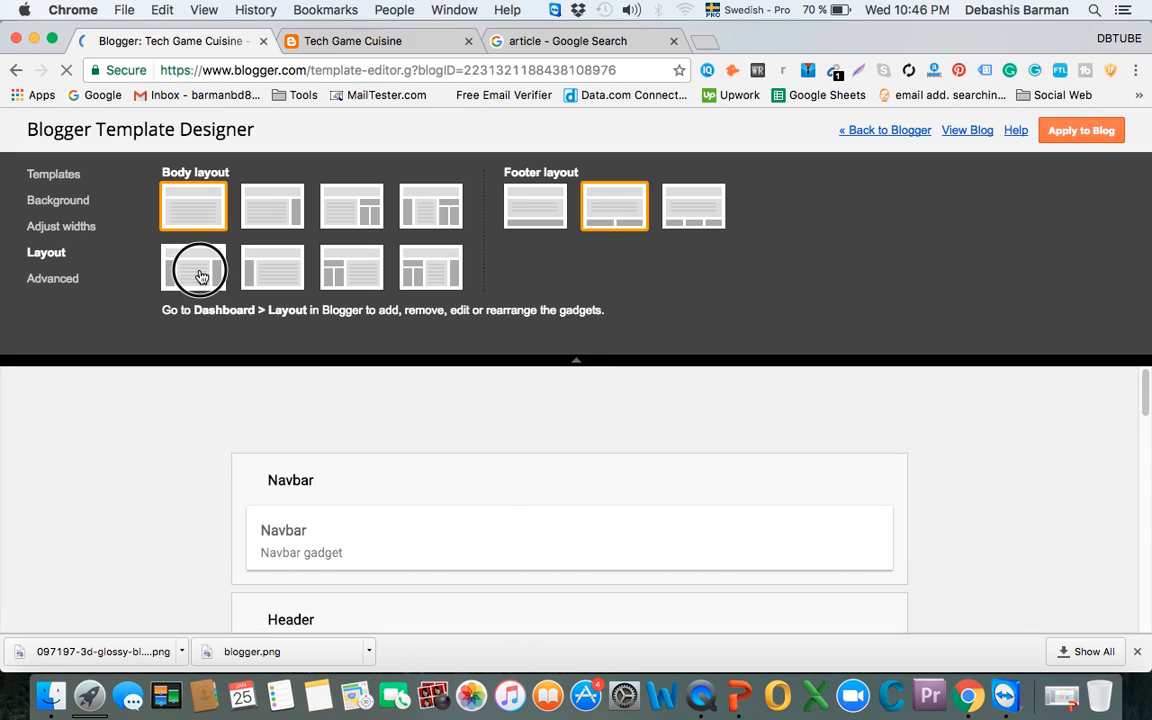
pyautogui.scroll(-3, 512, 486)
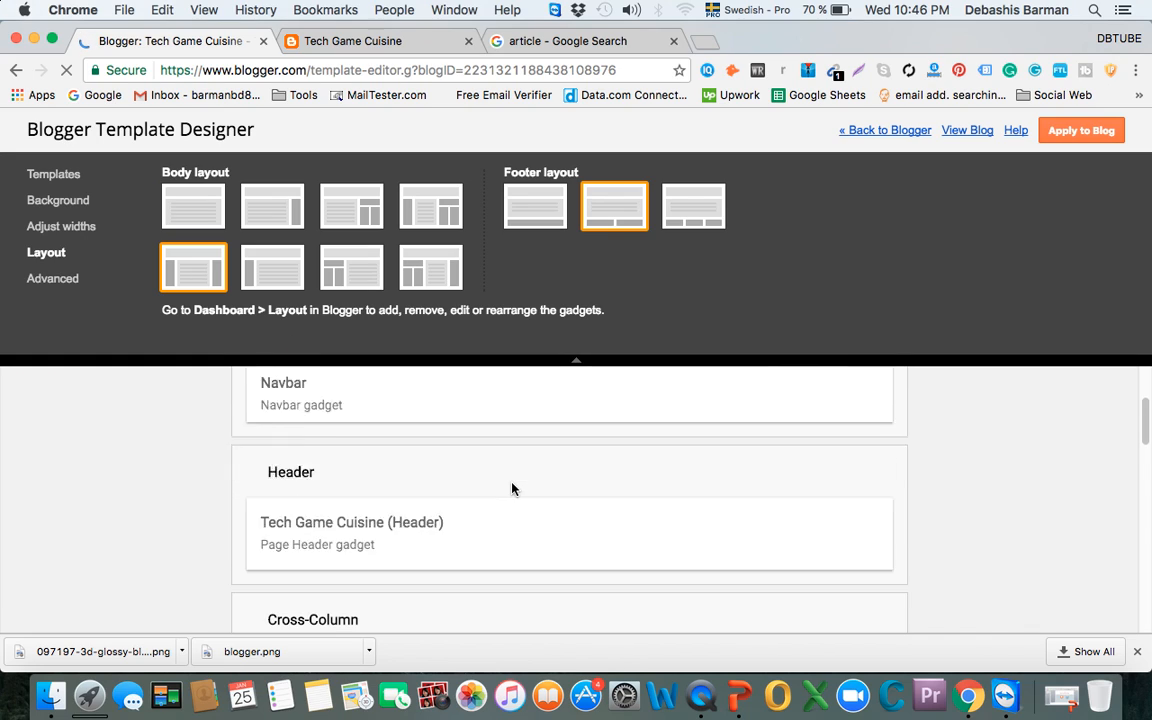
pyautogui.scroll(3, 512, 486)
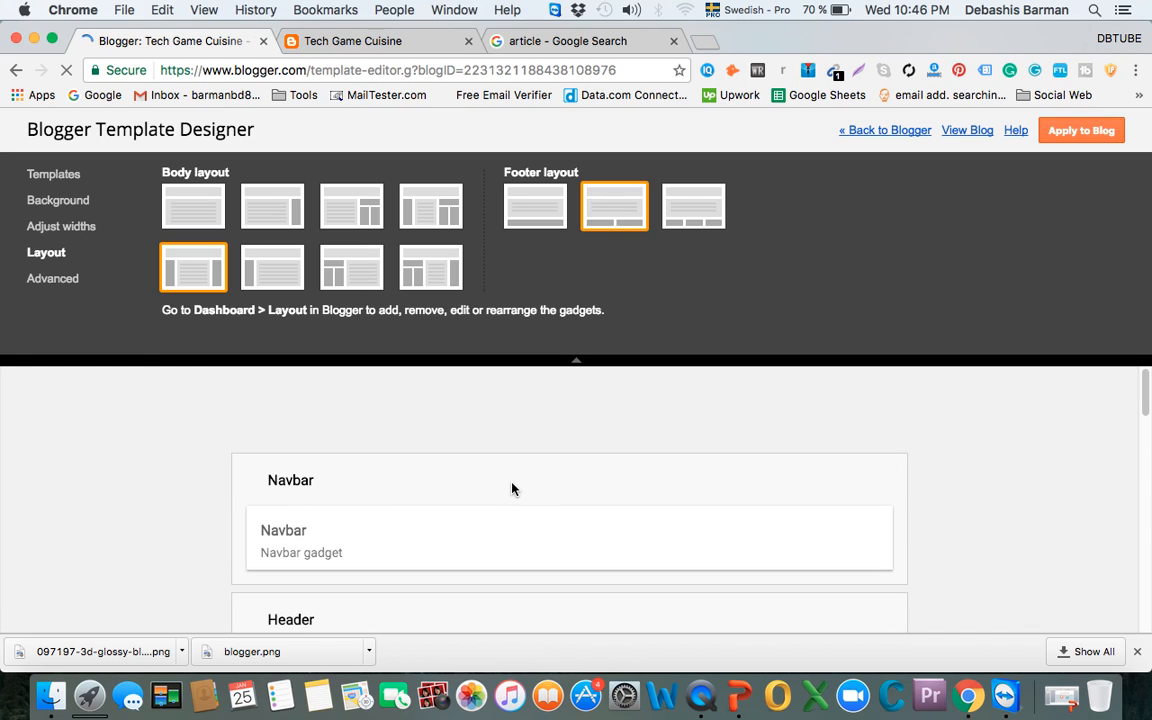
# Try Courier as the page text font in the advanced settings and restore Arial
pyautogui.click(53, 280)
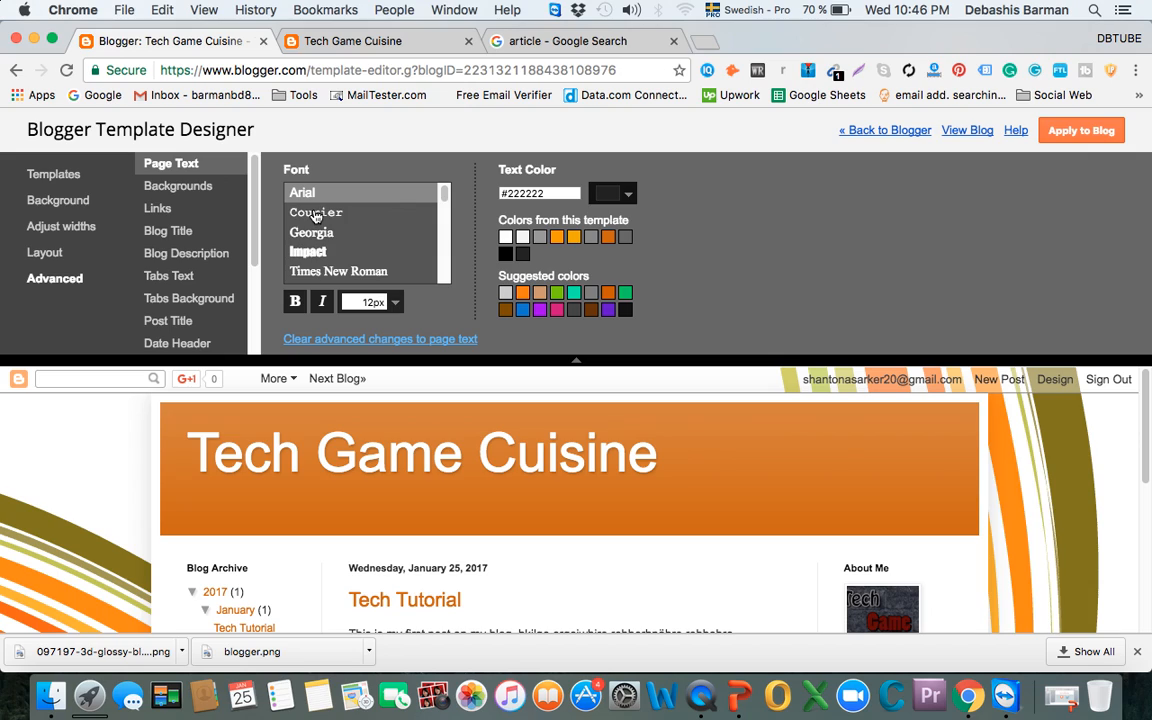
pyautogui.click(315, 214)
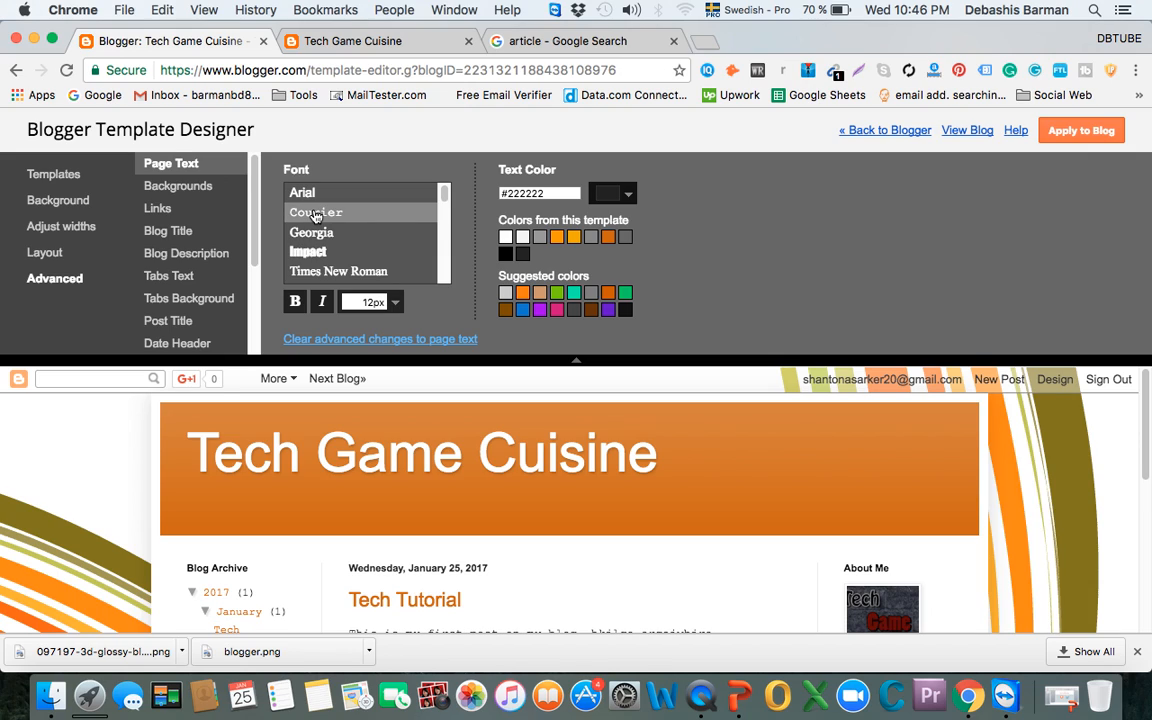
pyautogui.click(288, 191)
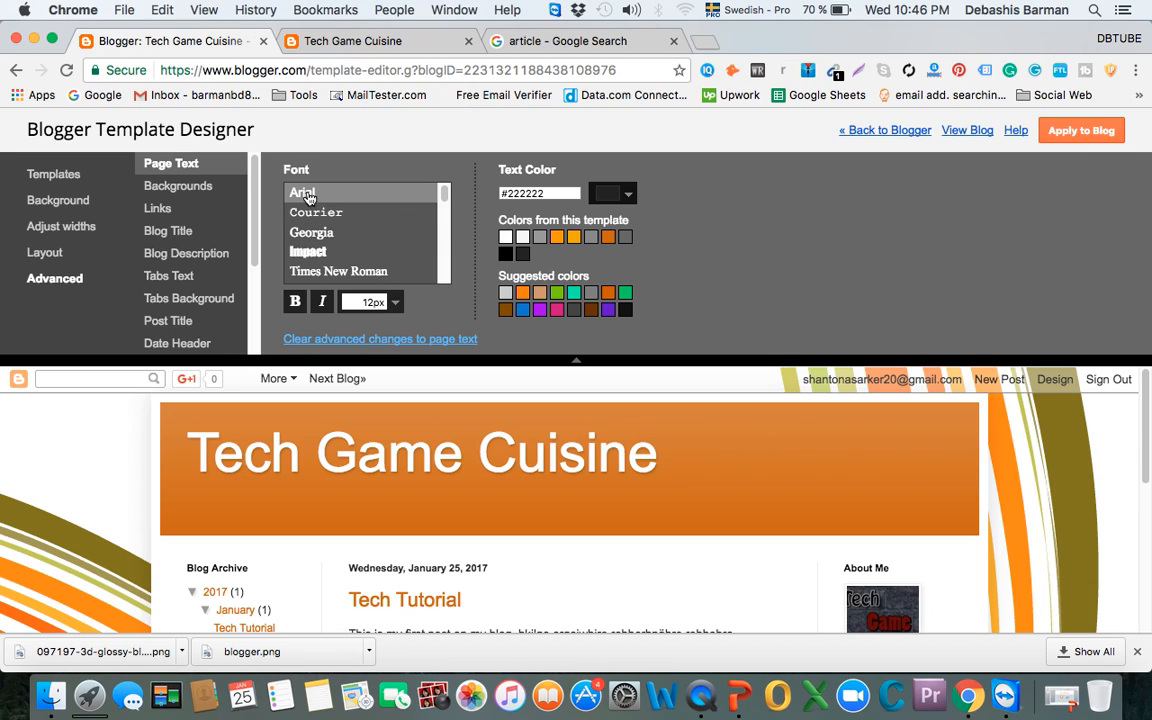
# Look through the remaining page text fonts and review the advanced color settings for backgrounds and links
pyautogui.click(446, 194)
pyautogui.moveTo(446, 194); pyautogui.dragTo(448, 197)
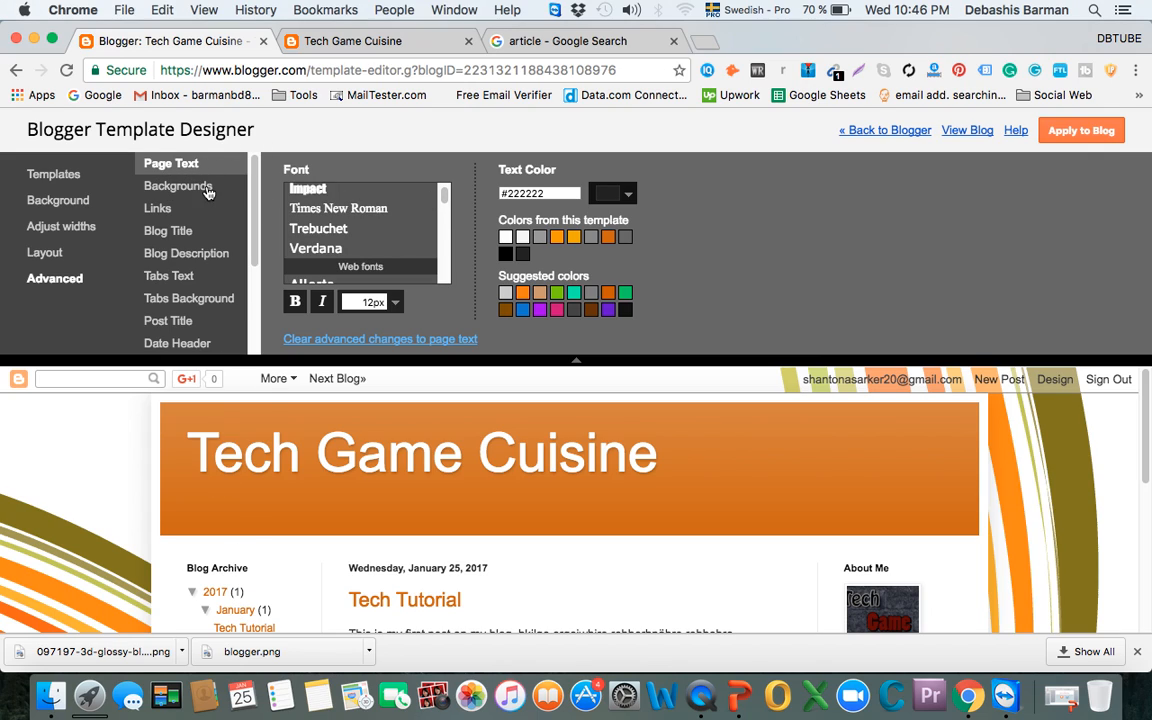
pyautogui.click(180, 190)
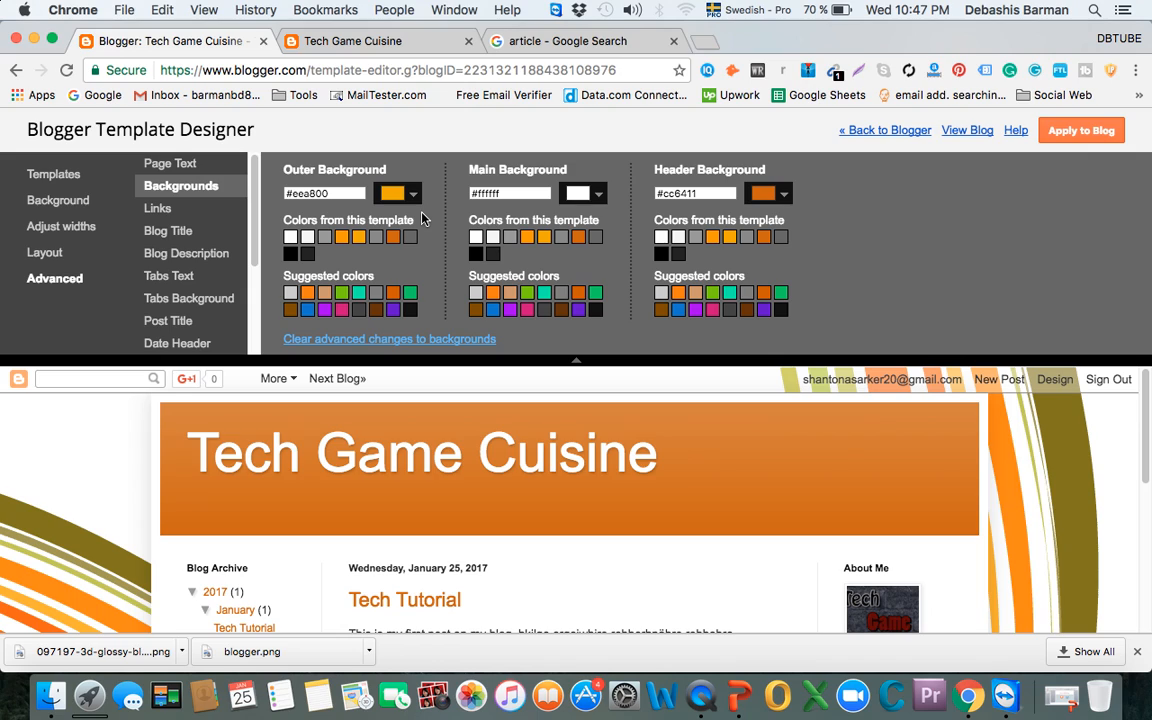
pyautogui.click(158, 208)
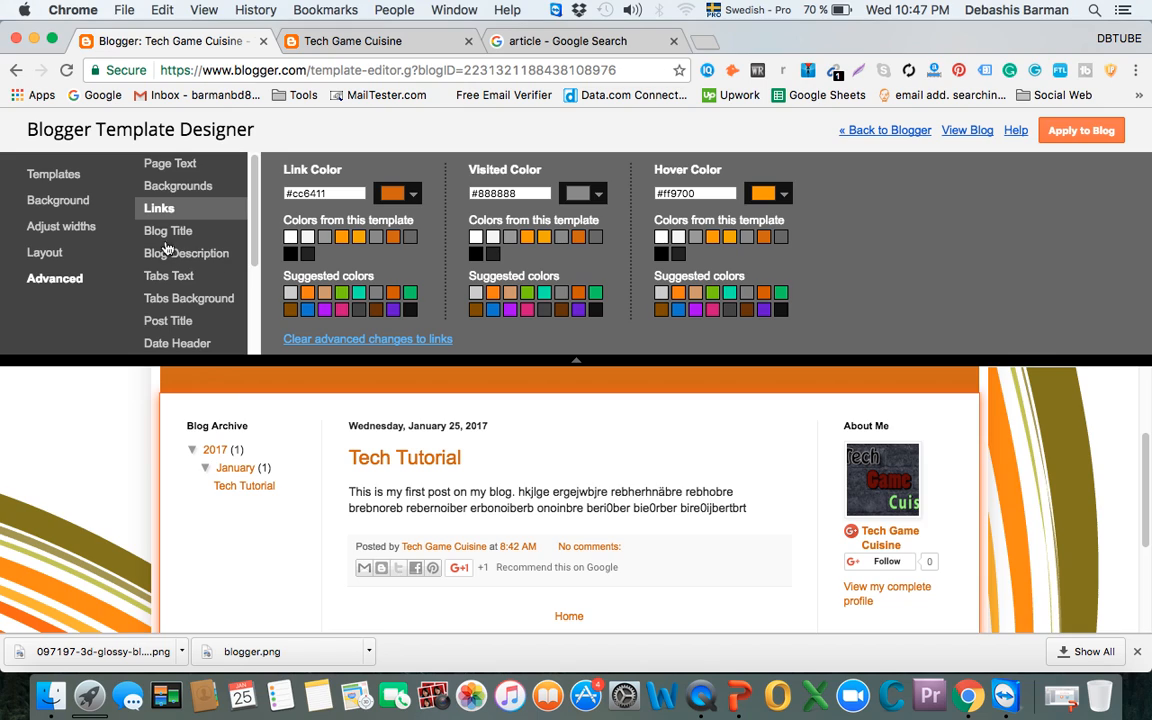
# Try the Impact, Georgia and Courier fonts on the blog title and restore Arial
pyautogui.click(158, 233)
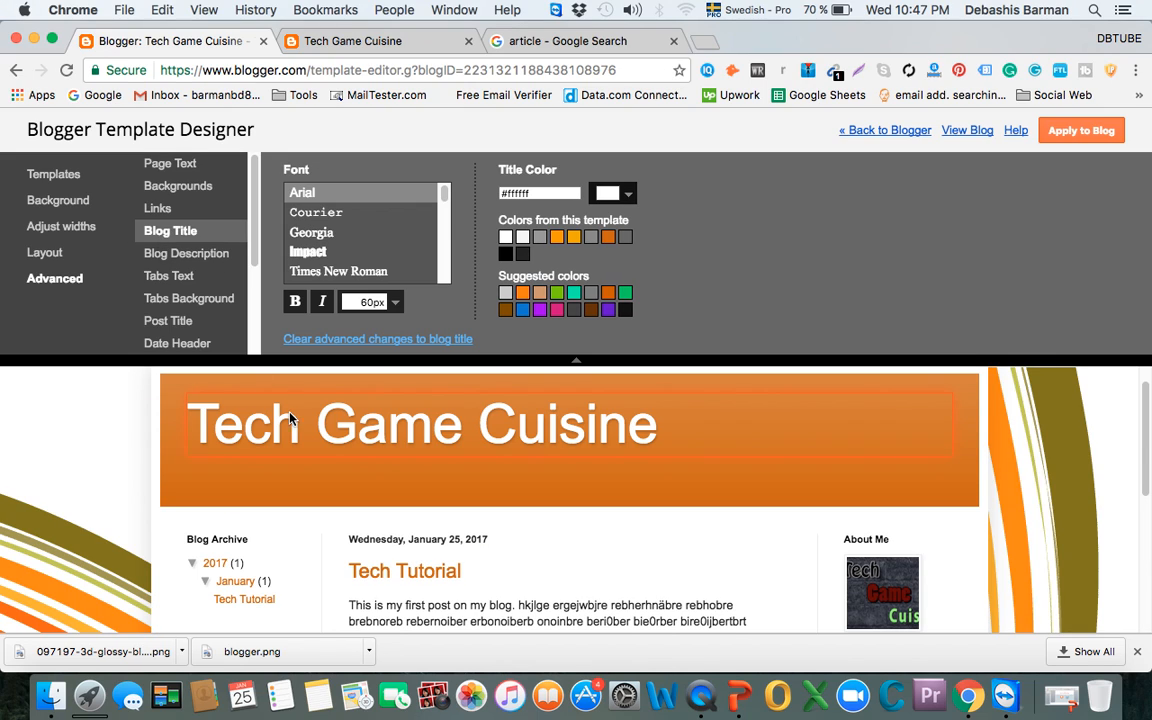
pyautogui.click(313, 252)
pyautogui.click(311, 232)
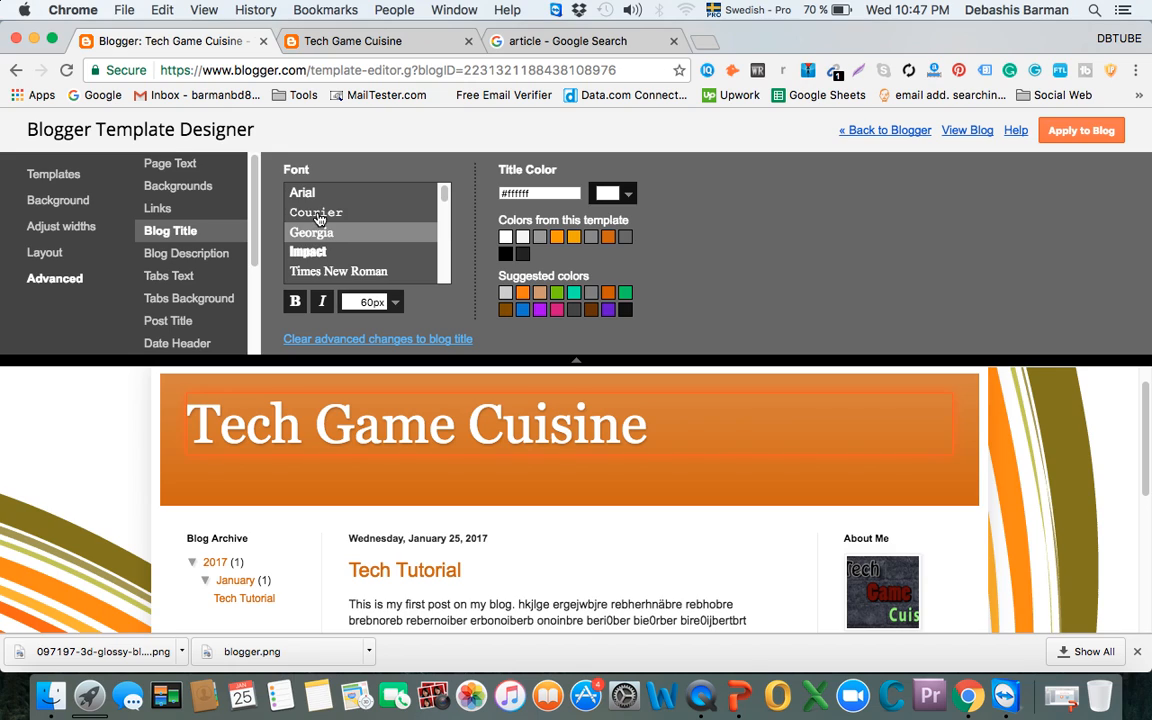
pyautogui.click(318, 214)
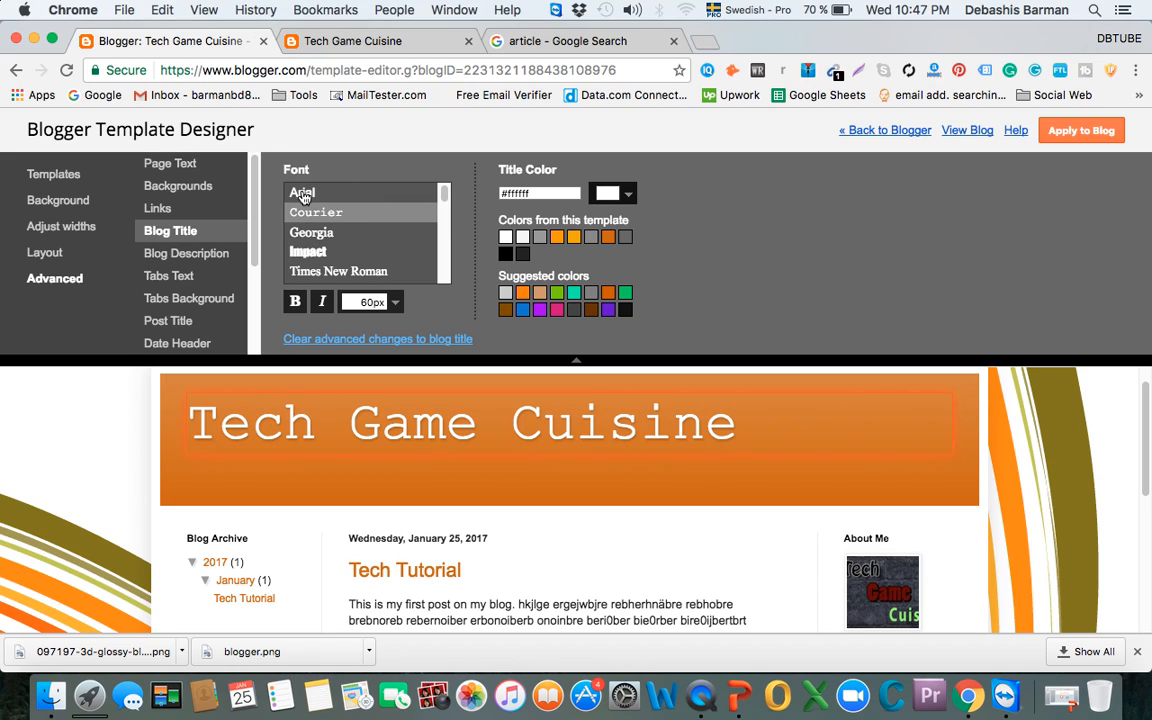
pyautogui.click(296, 192)
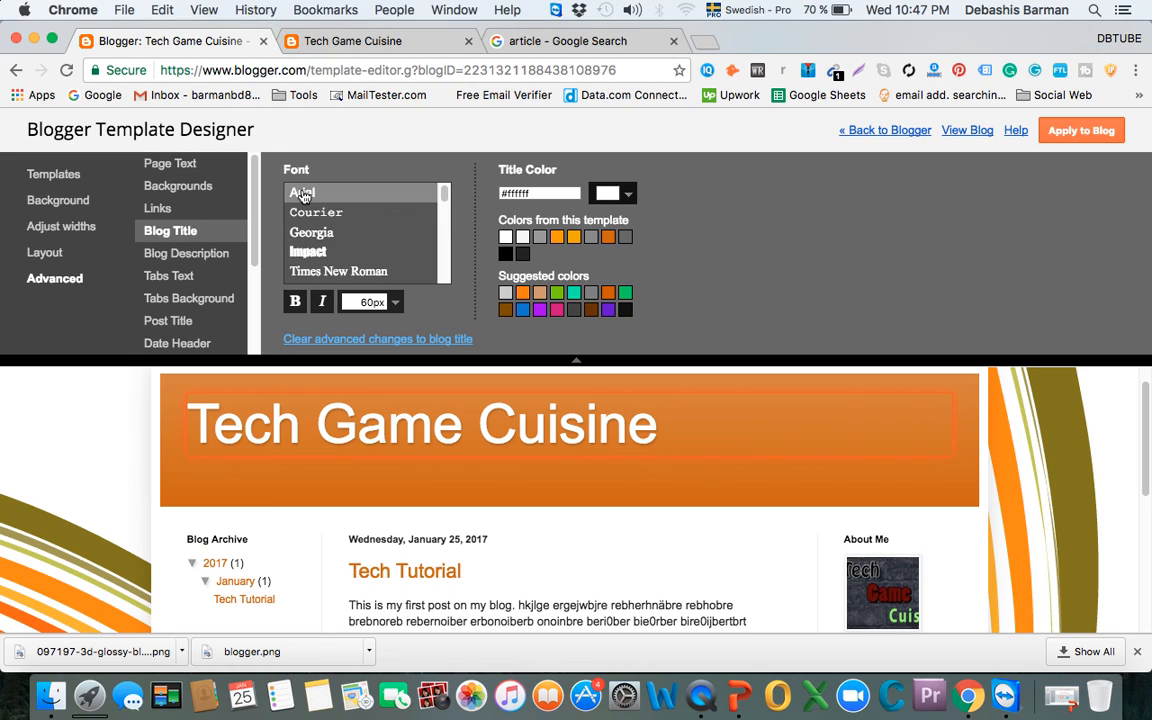
# Review the advanced settings for the blog description, tabs text and tabs background alongside the blog preview
pyautogui.click(180, 256)
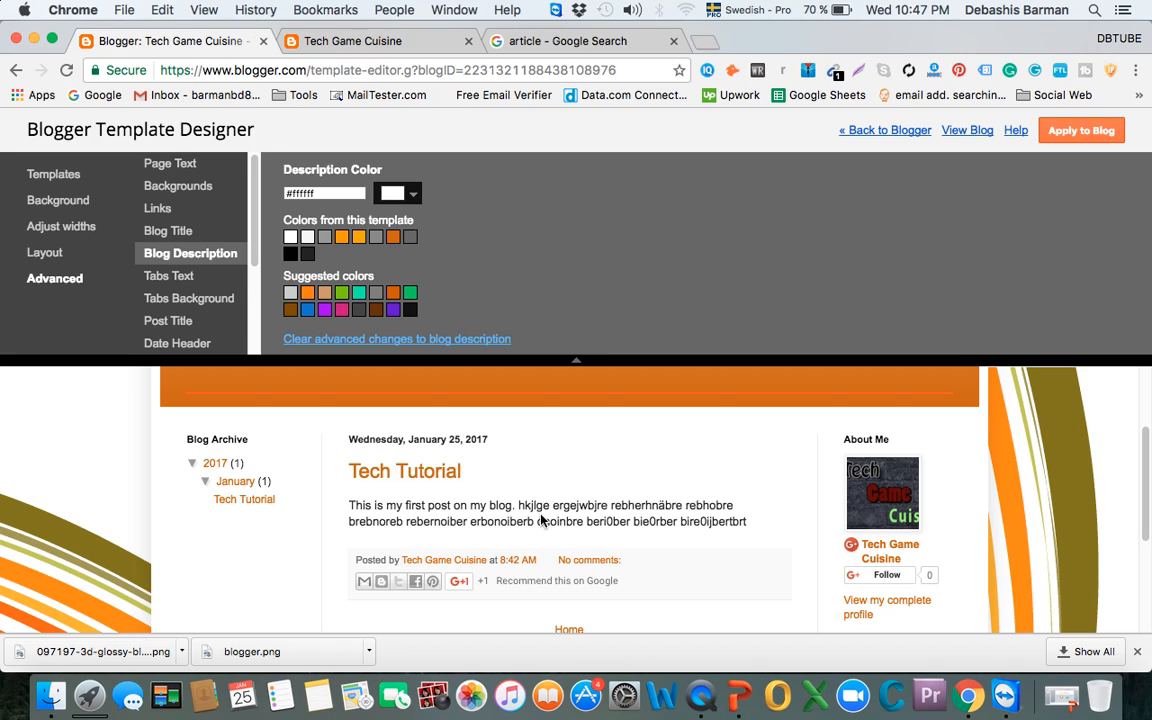
pyautogui.scroll(-1, 533, 516)
pyautogui.scroll(-5, 533, 516)
pyautogui.scroll(10, 533, 516)
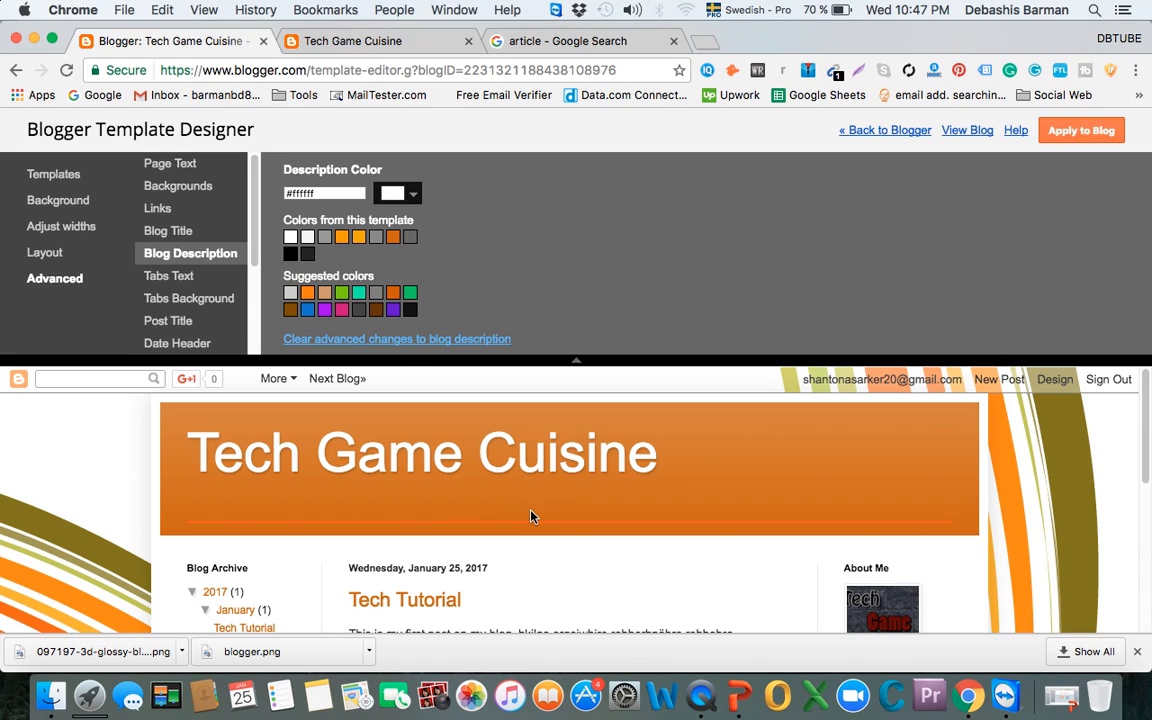
pyautogui.click(152, 272)
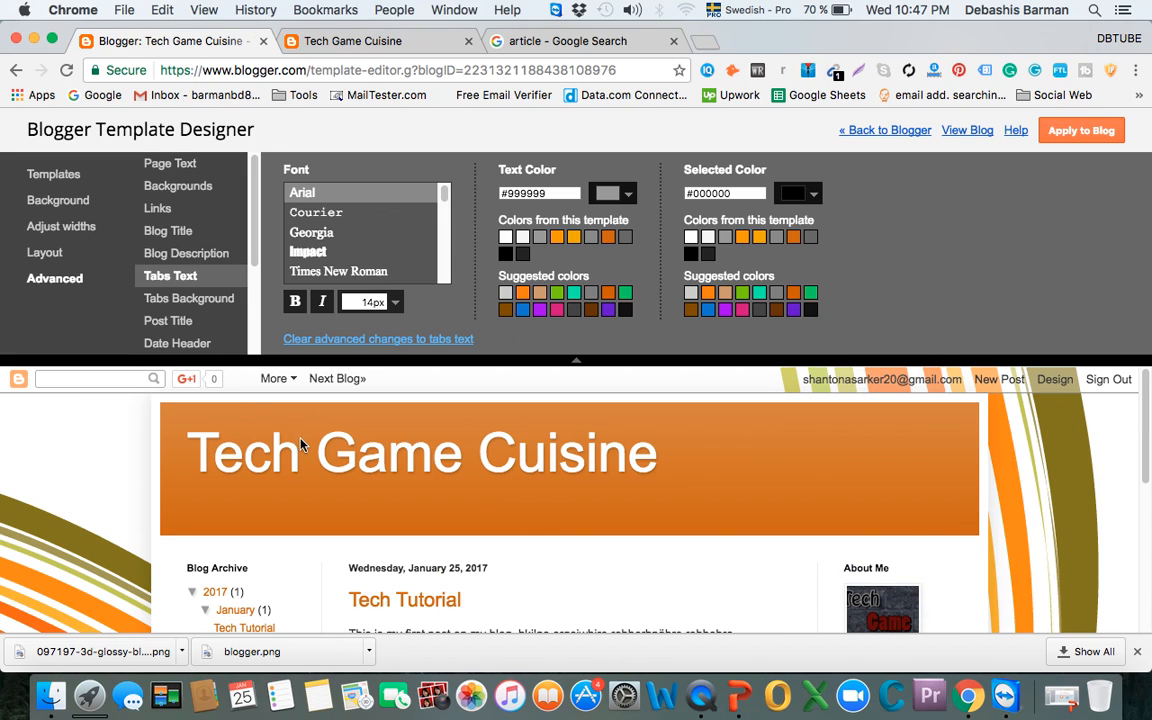
pyautogui.click(165, 298)
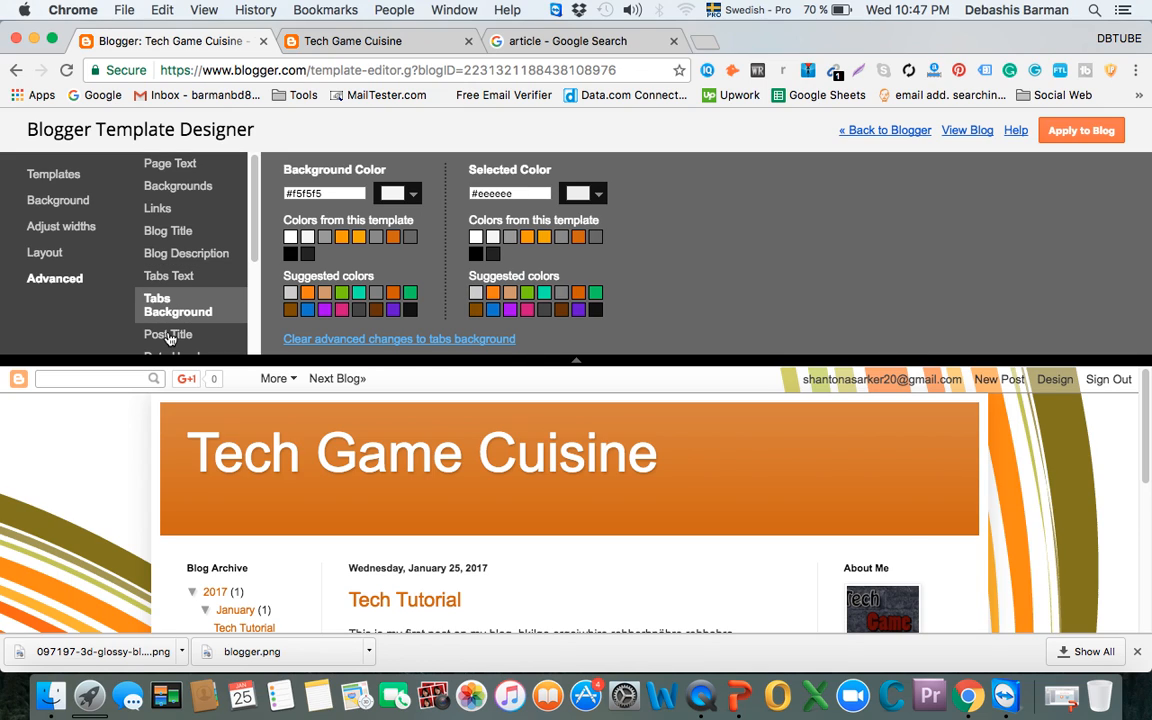
# Review the advanced settings for the post title and the date header
pyautogui.click(168, 326)
pyautogui.moveTo(256, 243); pyautogui.dragTo(258, 270)
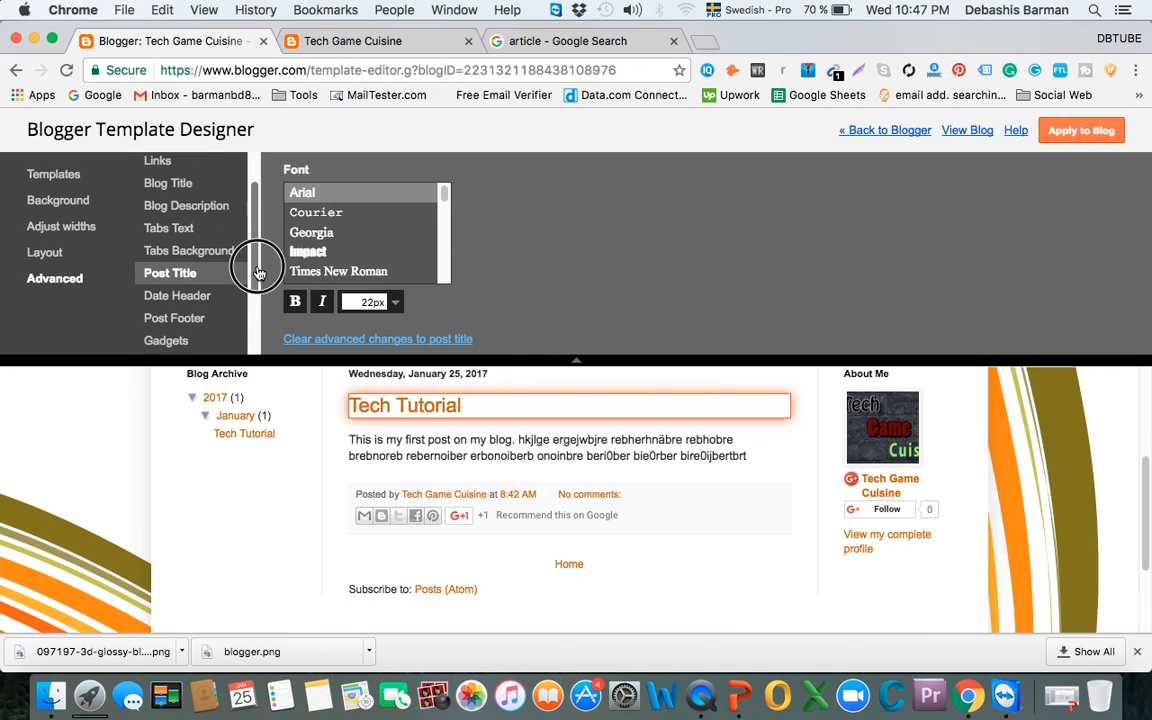
pyautogui.click(174, 298)
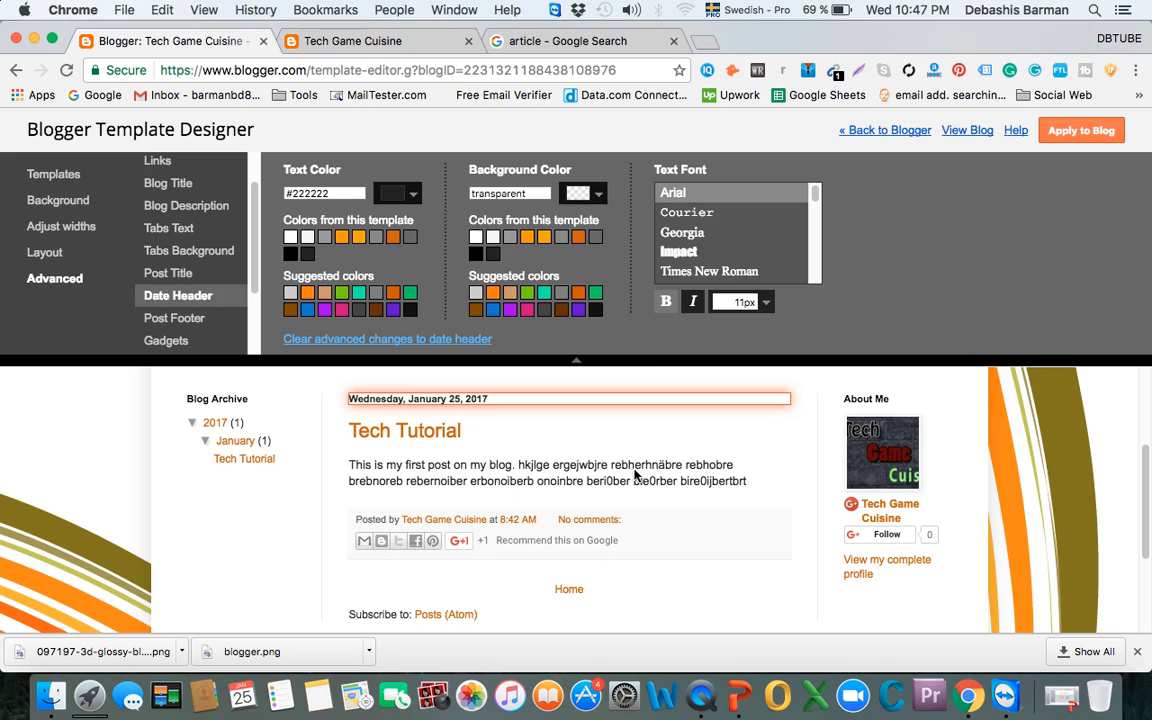
# Apply the customized template to the blog and reload the live blog page to check the new design
pyautogui.click(1073, 135)
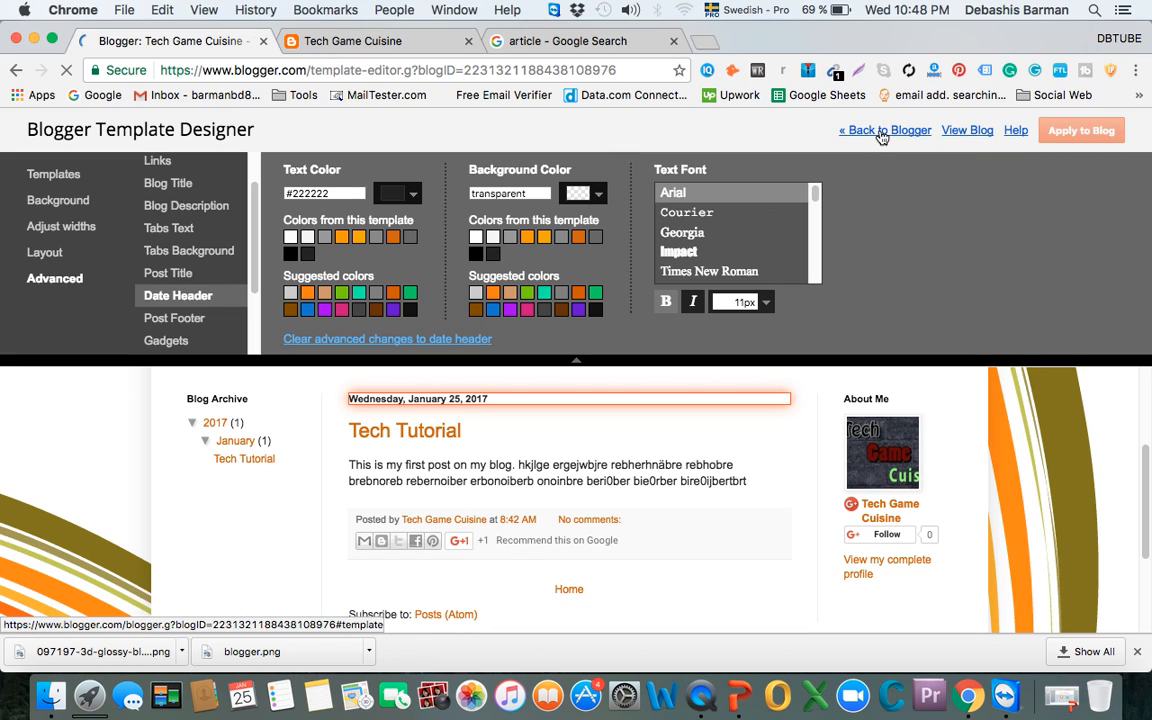
pyautogui.click(881, 136)
pyautogui.click(355, 41)
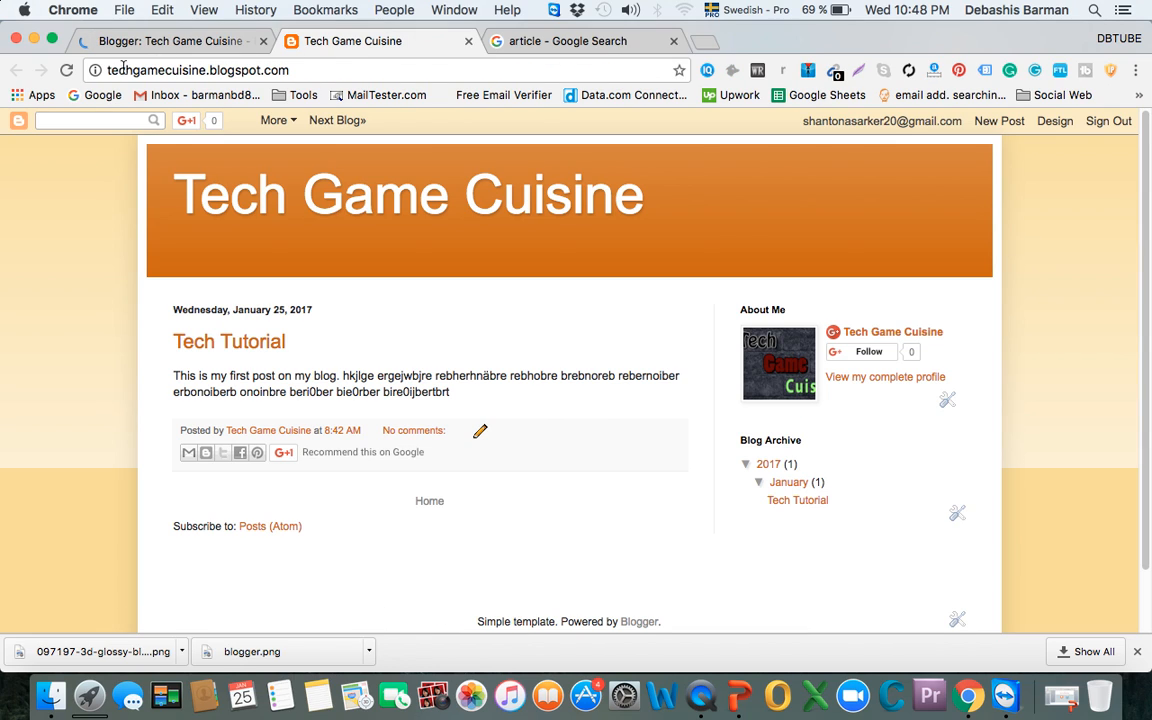
pyautogui.click(64, 70)
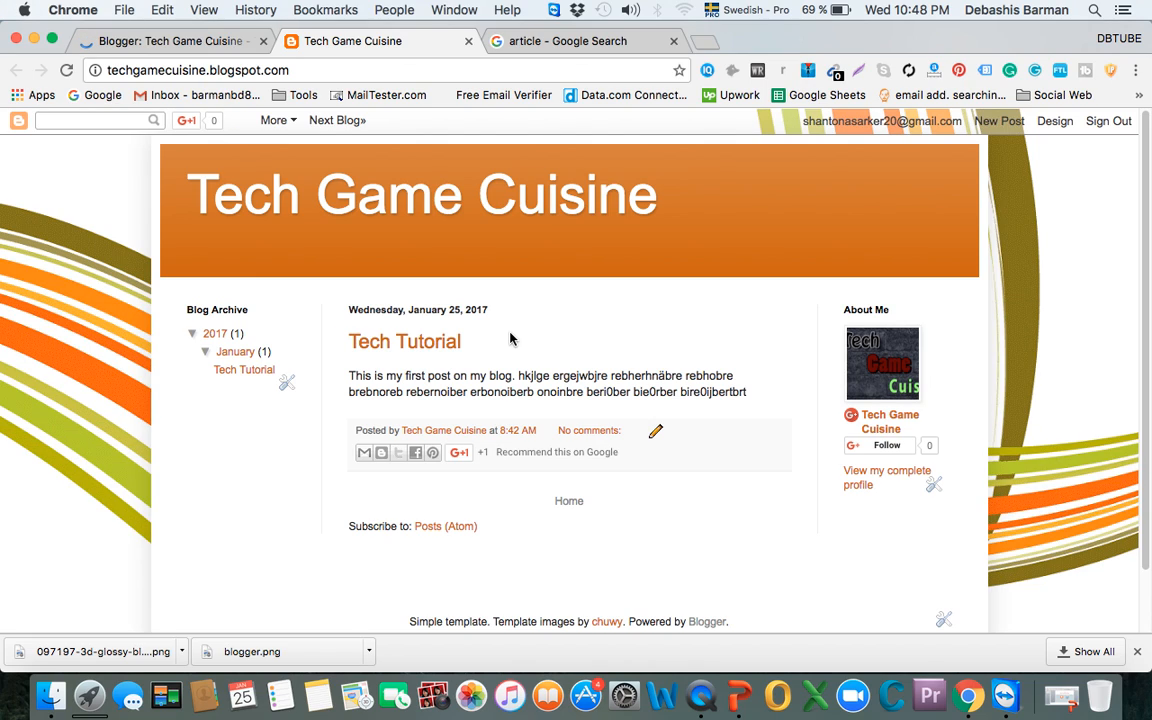
# Return to the blog's dashboard and examine the gadget arrangement on the layout page from the favicon to the footer sections
pyautogui.click(160, 42)
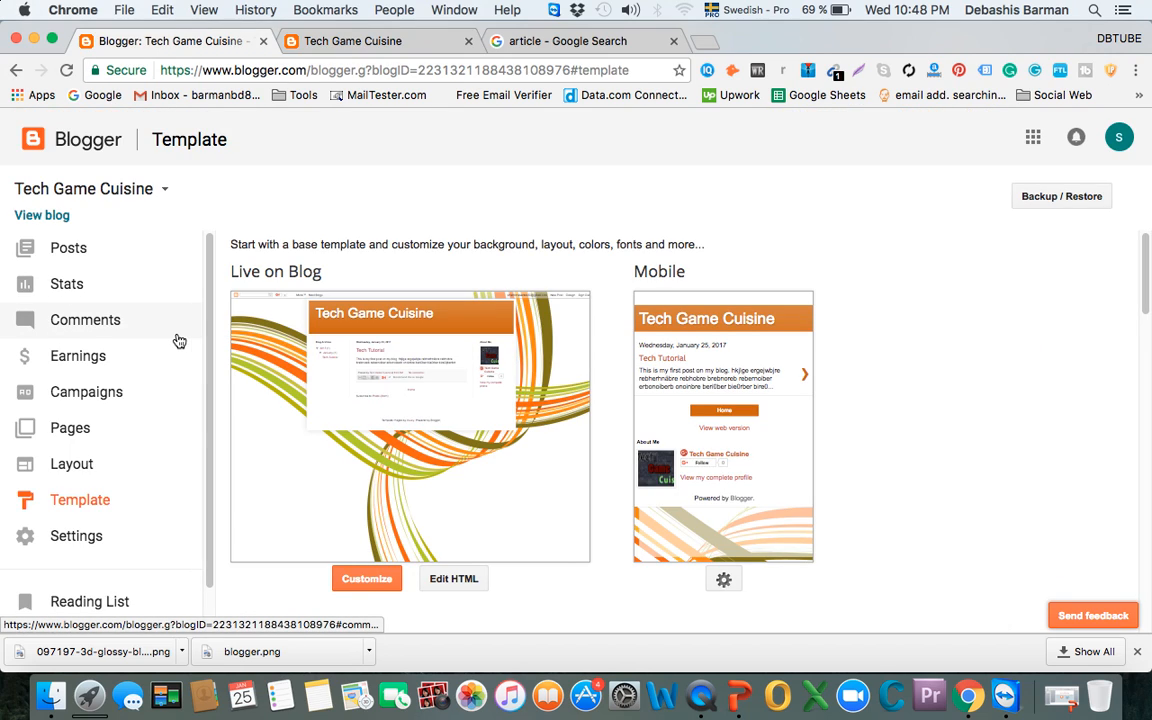
pyautogui.scroll(-2, 178, 341)
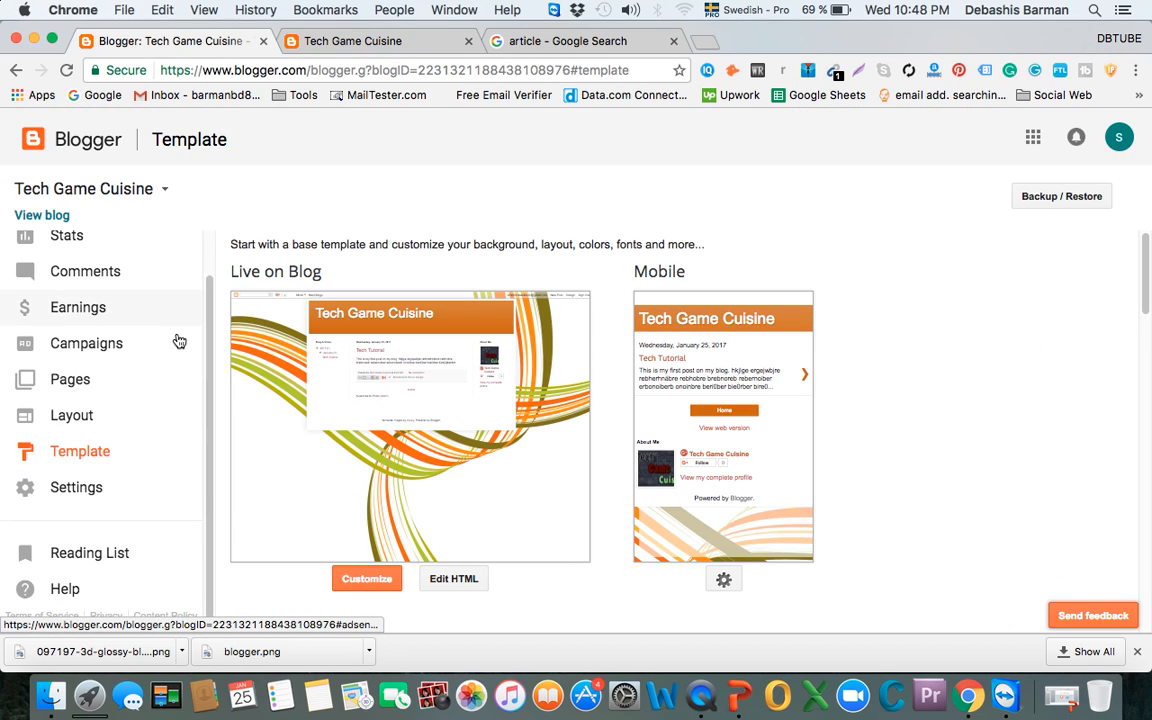
pyautogui.click(43, 425)
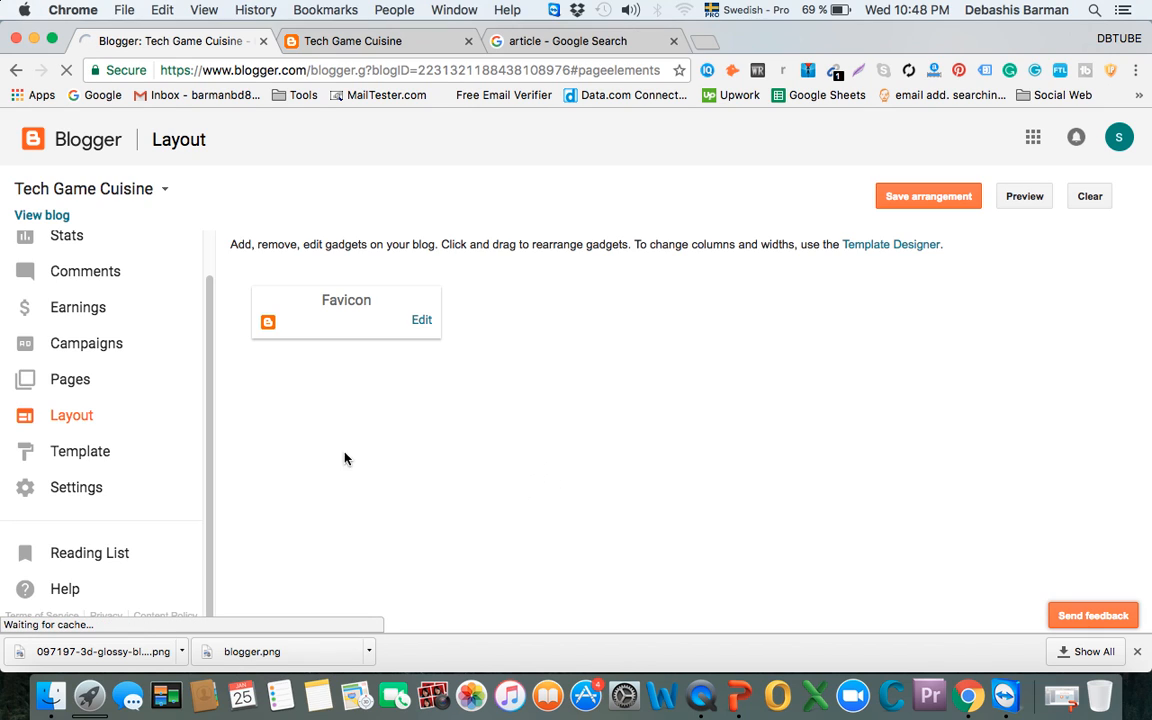
pyautogui.scroll(-3, 300, 472)
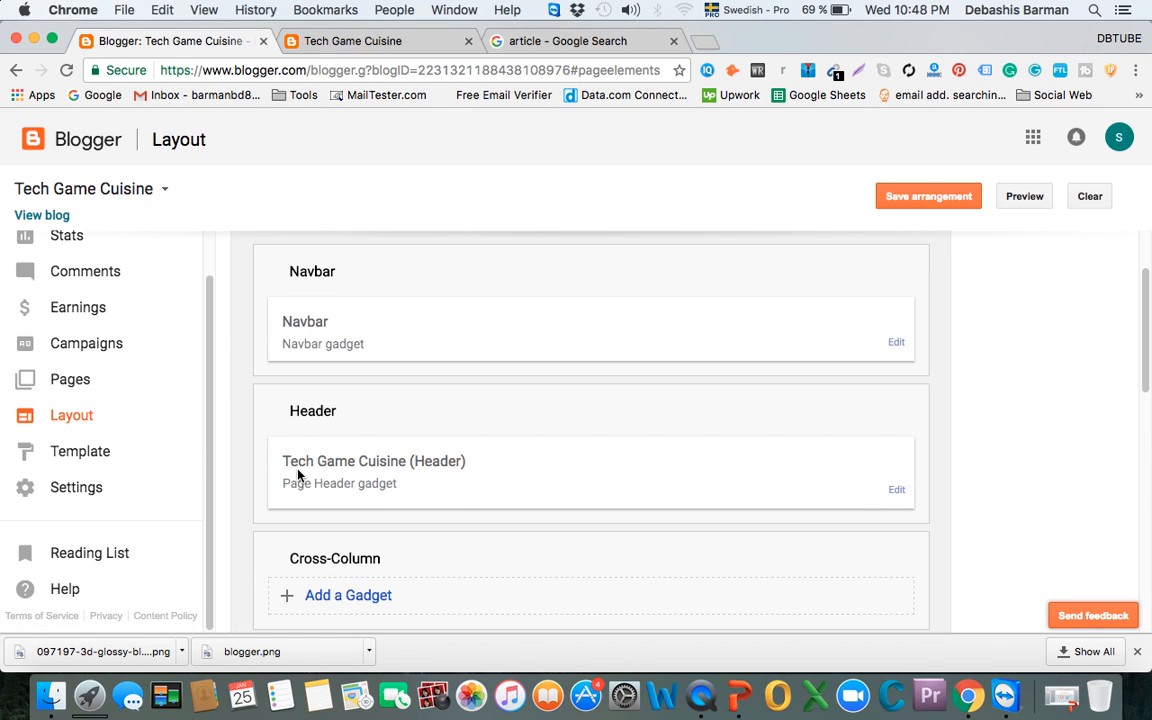
pyautogui.scroll(-10, 297, 474)
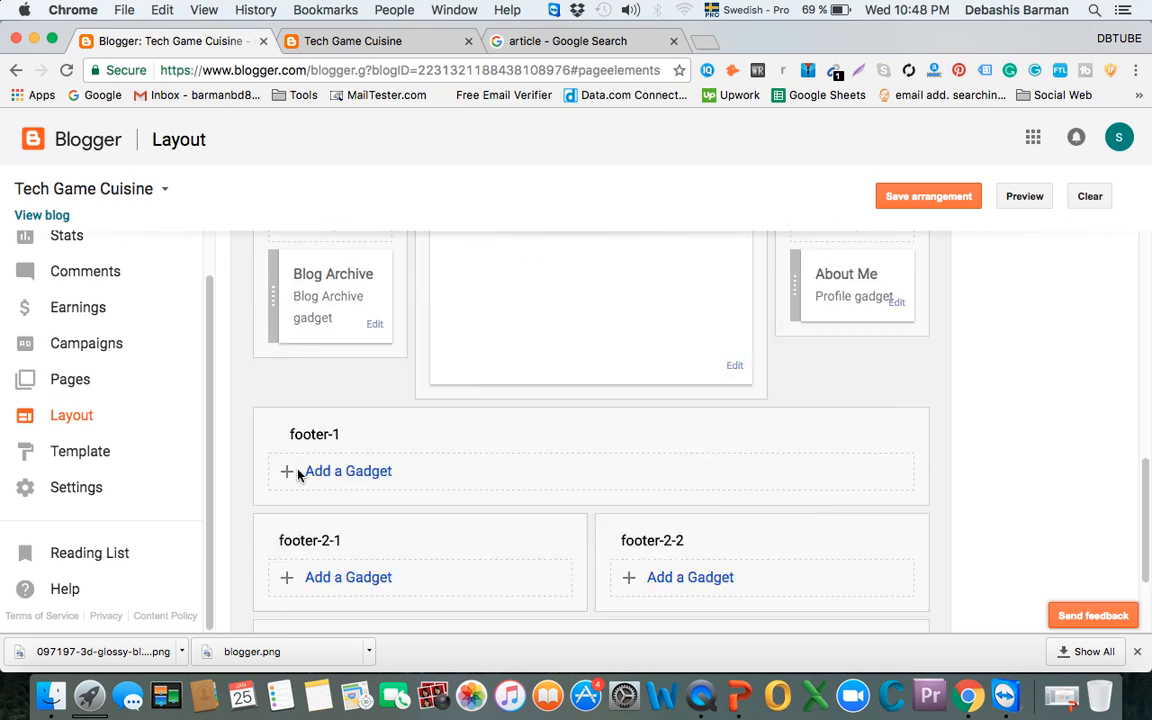
pyautogui.scroll(-3, 297, 474)
pyautogui.scroll(15, 297, 476)
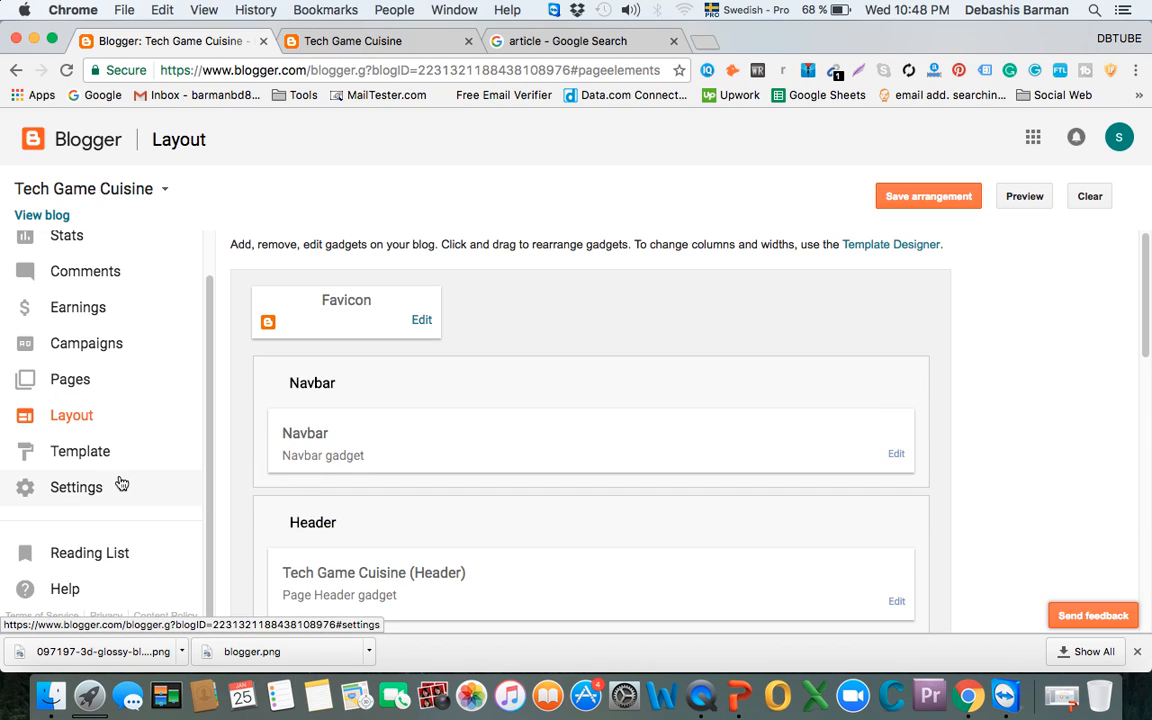
pyautogui.moveTo(212, 334); pyautogui.dragTo(210, 300)
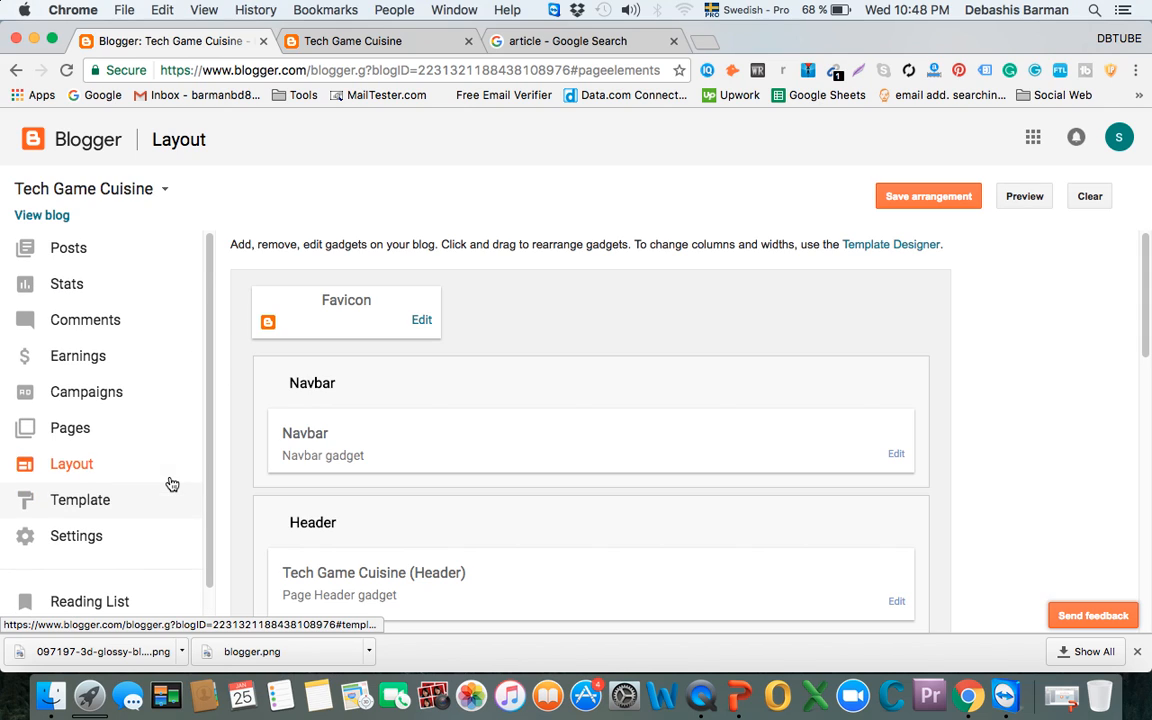
# Review the post list, the overview, posts, traffic sources and audience statistics, and the AdSense earnings page
pyautogui.click(69, 256)
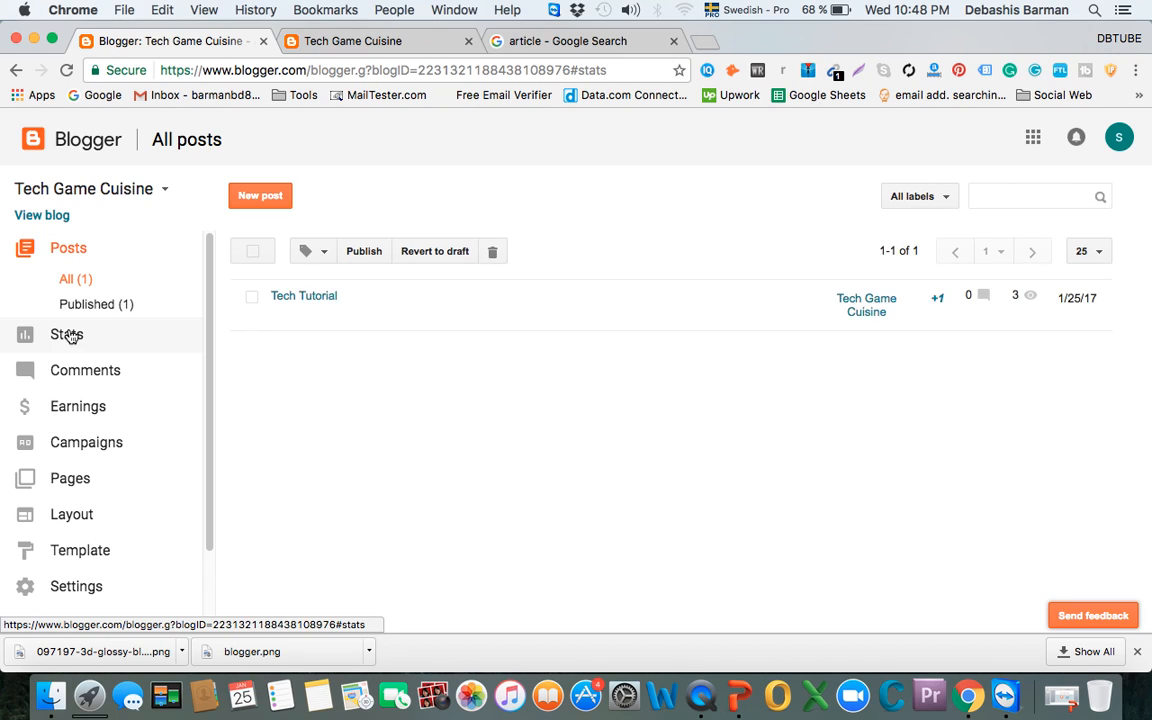
pyautogui.click(67, 334)
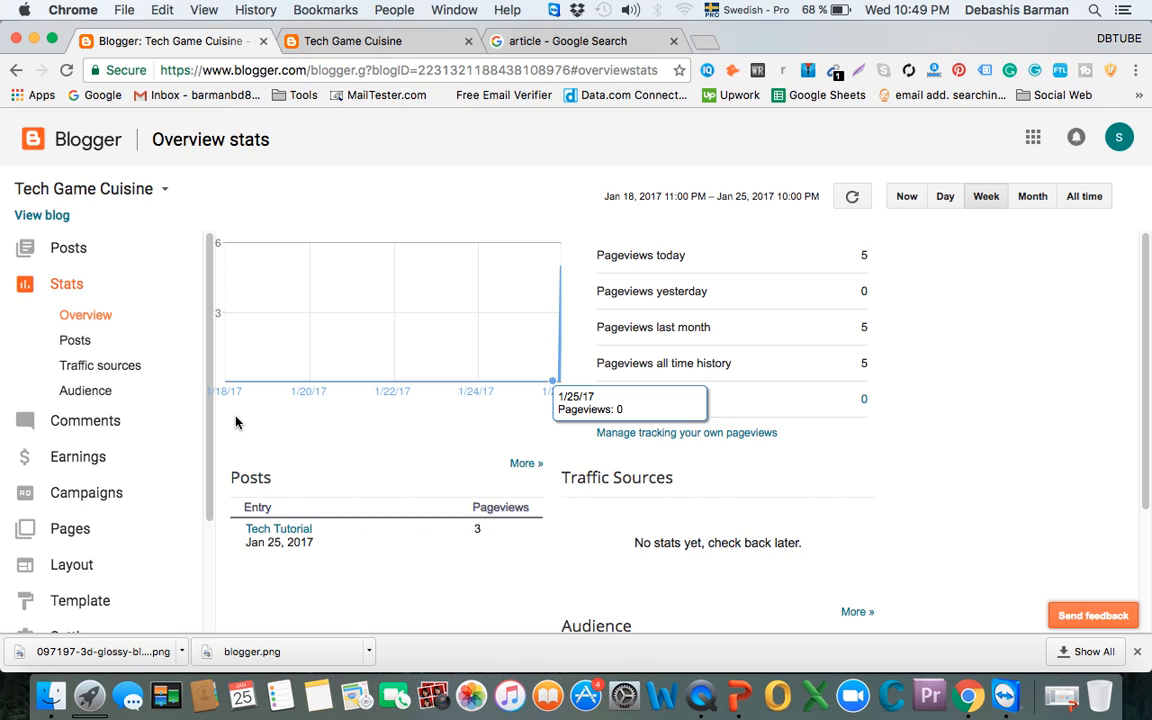
pyautogui.click(86, 344)
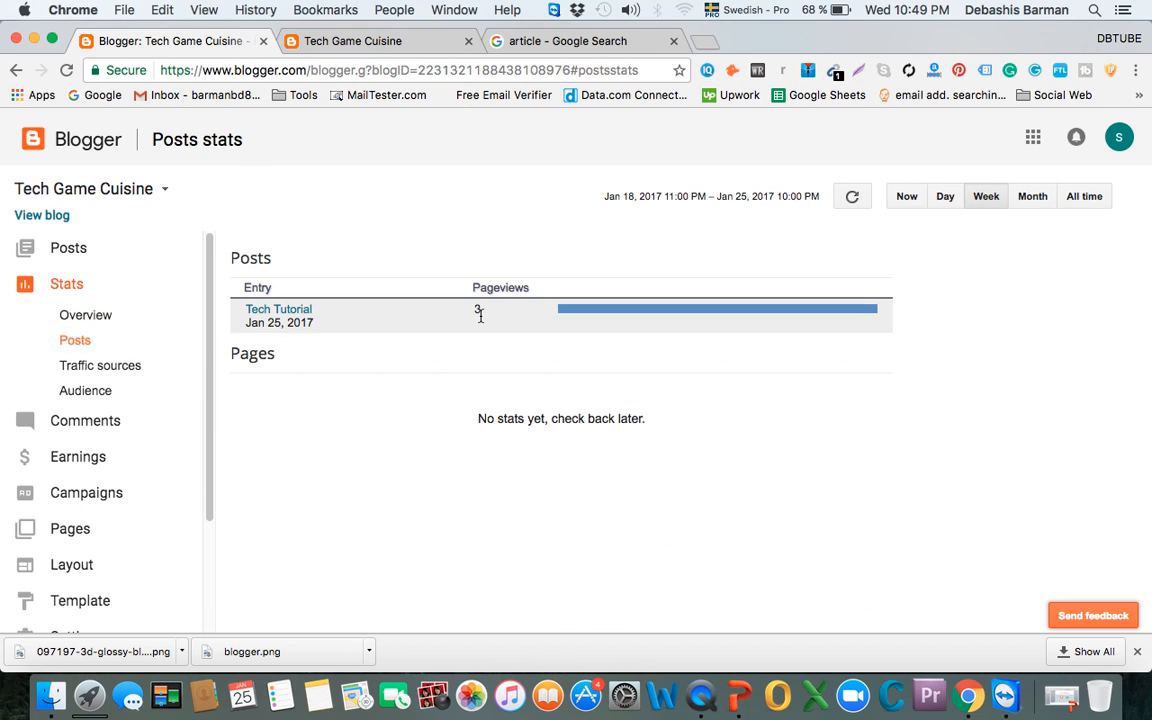
pyautogui.click(90, 370)
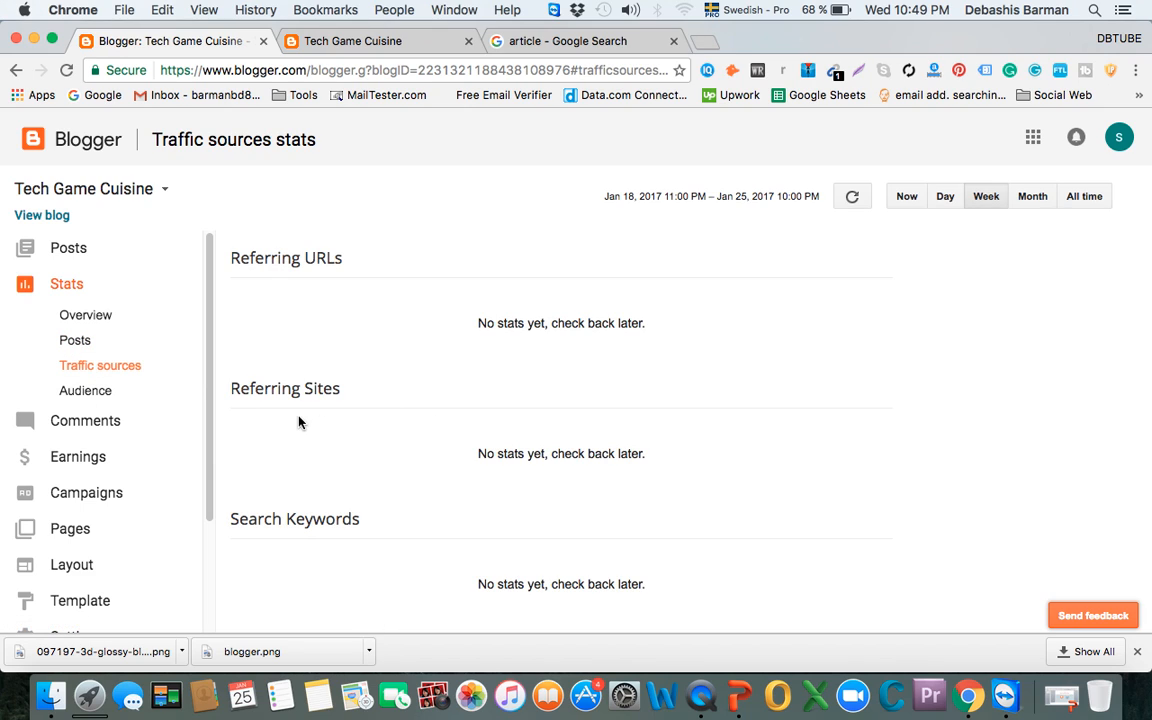
pyautogui.click(72, 392)
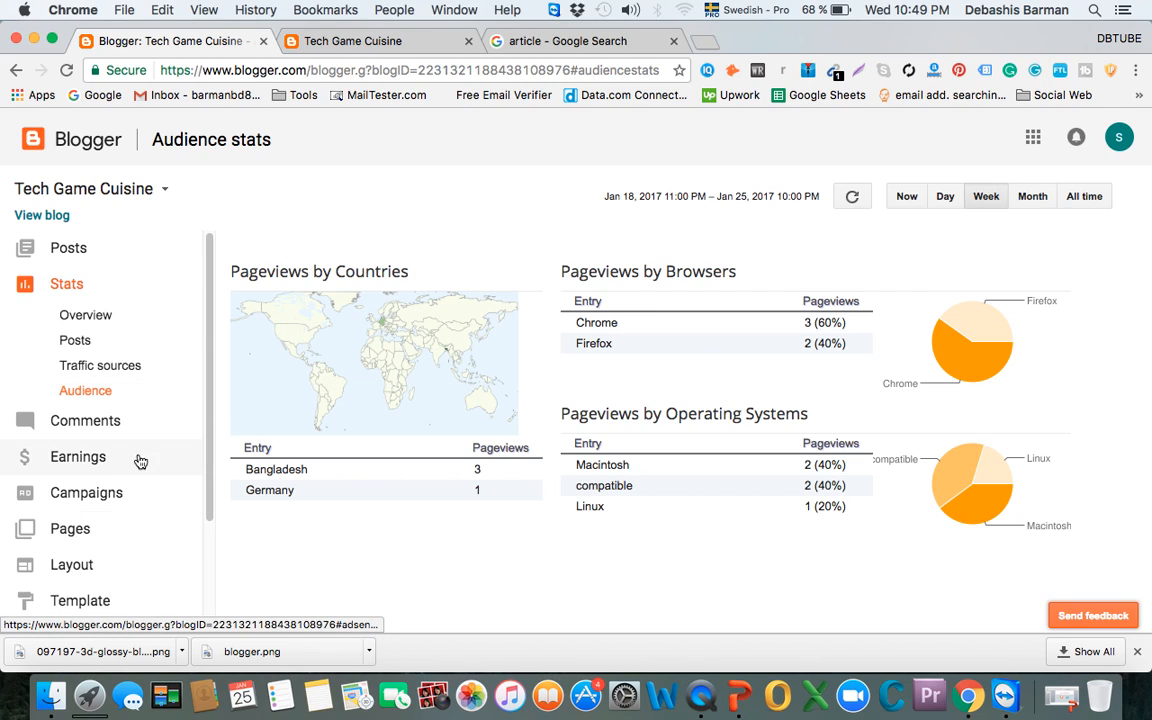
pyautogui.click(64, 460)
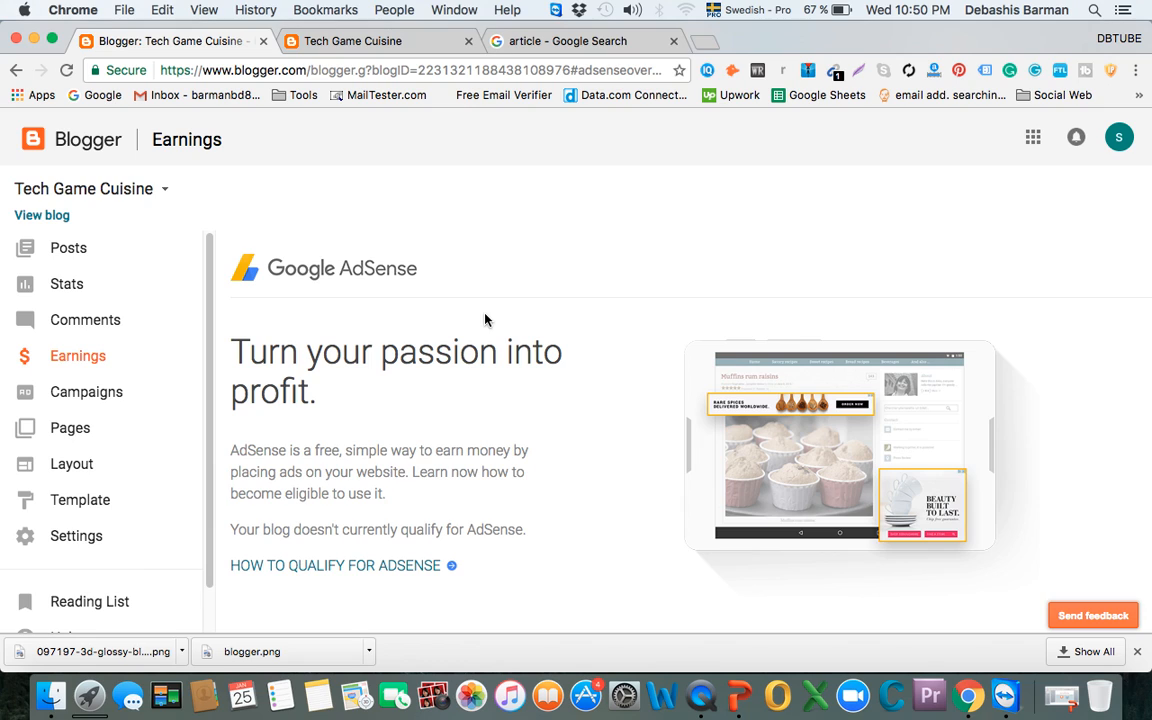
# Open the blog's basic settings and look over the available settings categories
pyautogui.click(52, 542)
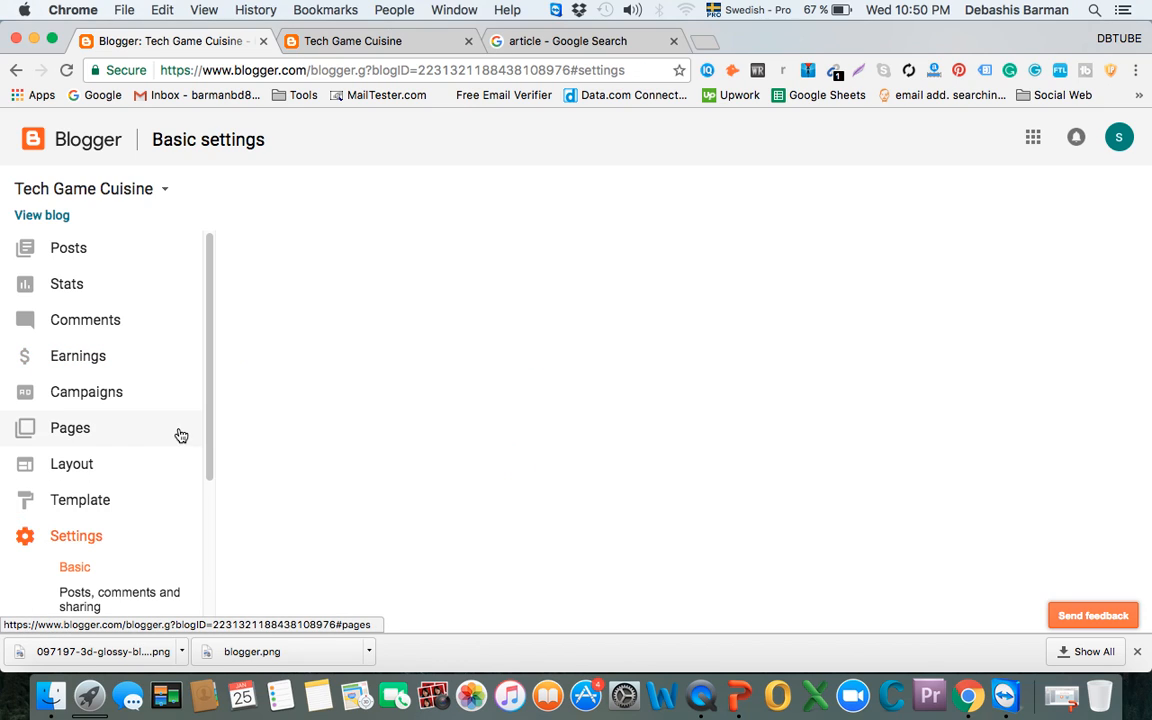
pyautogui.moveTo(211, 417); pyautogui.dragTo(213, 528)
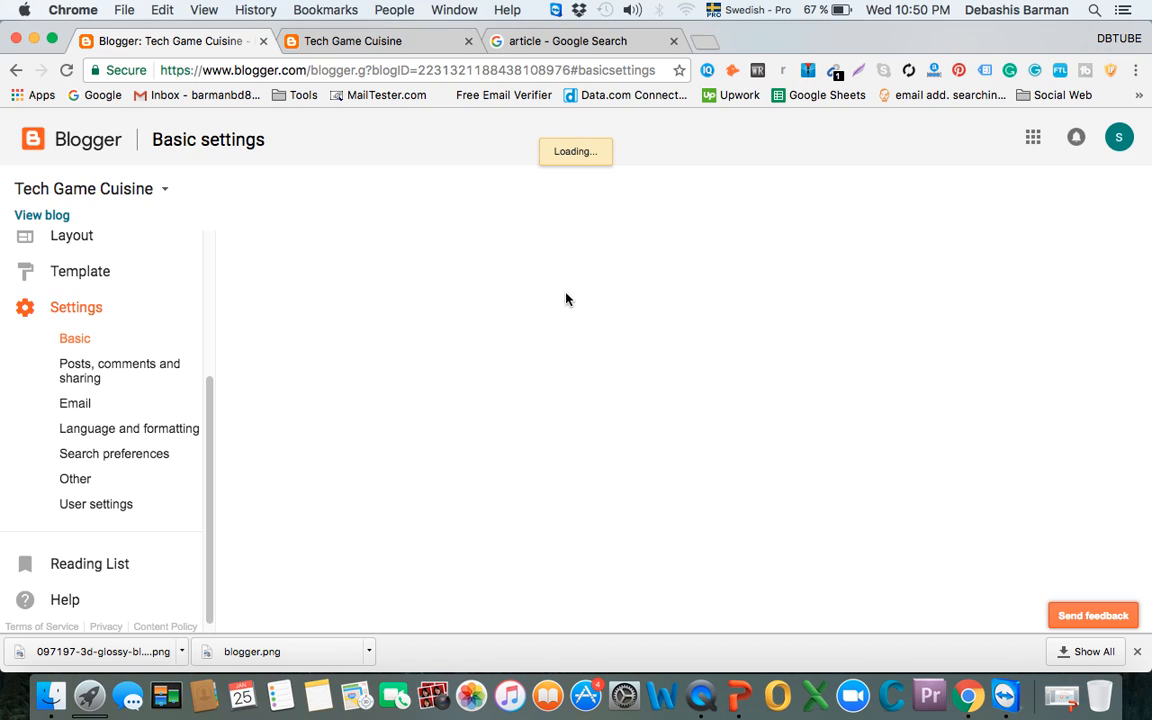